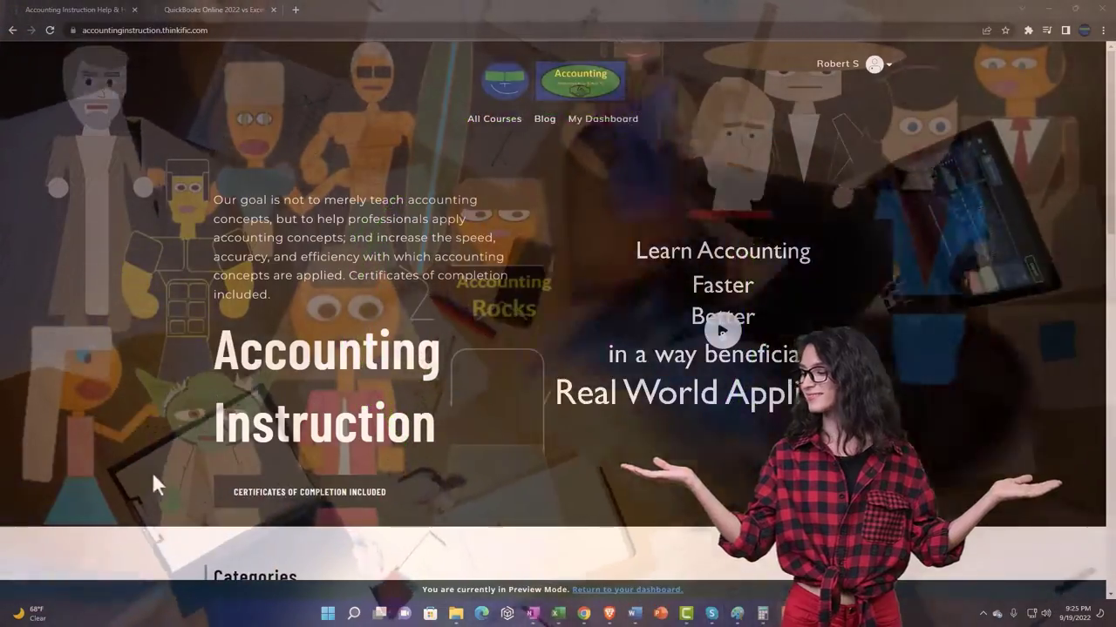
Browse the site's course categories, then switch to the open QuickBooks Online 2022 course and look at its OneNote - Getting Started 2022 section.
scroll(154, 478, "down", 6)
scroll(153, 477, "down", 4)
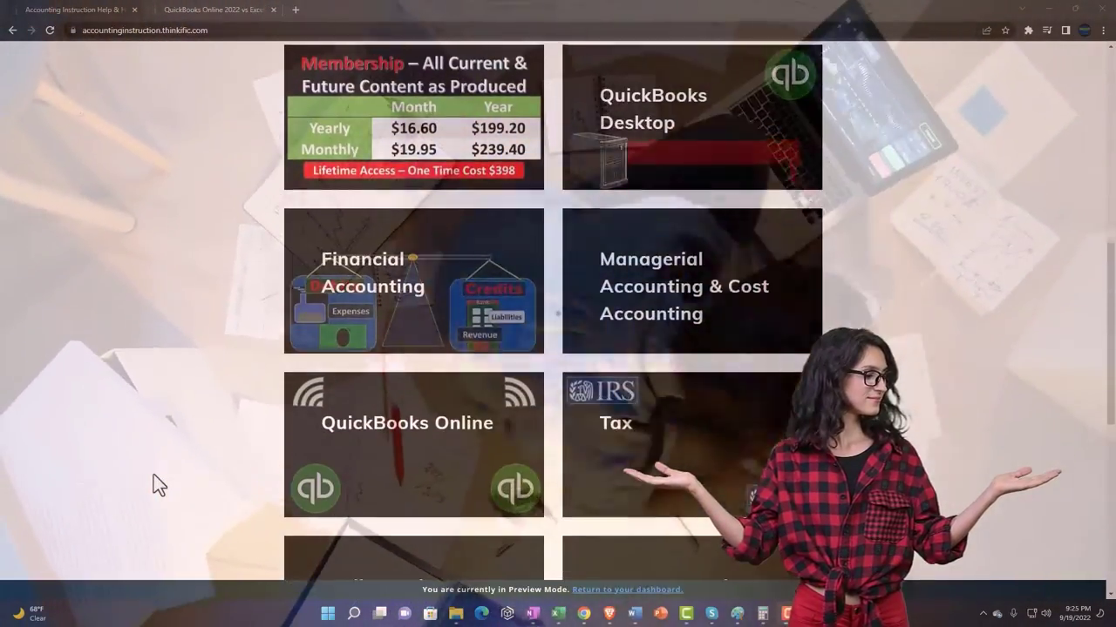
scroll(153, 477, "down", 3)
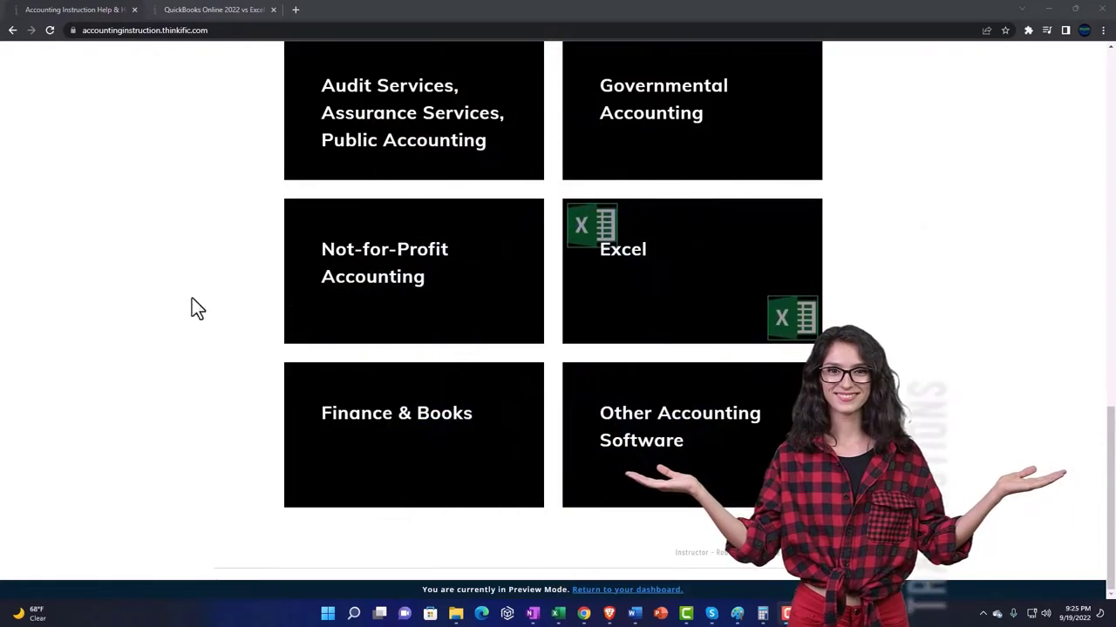
left_click(199, 12)
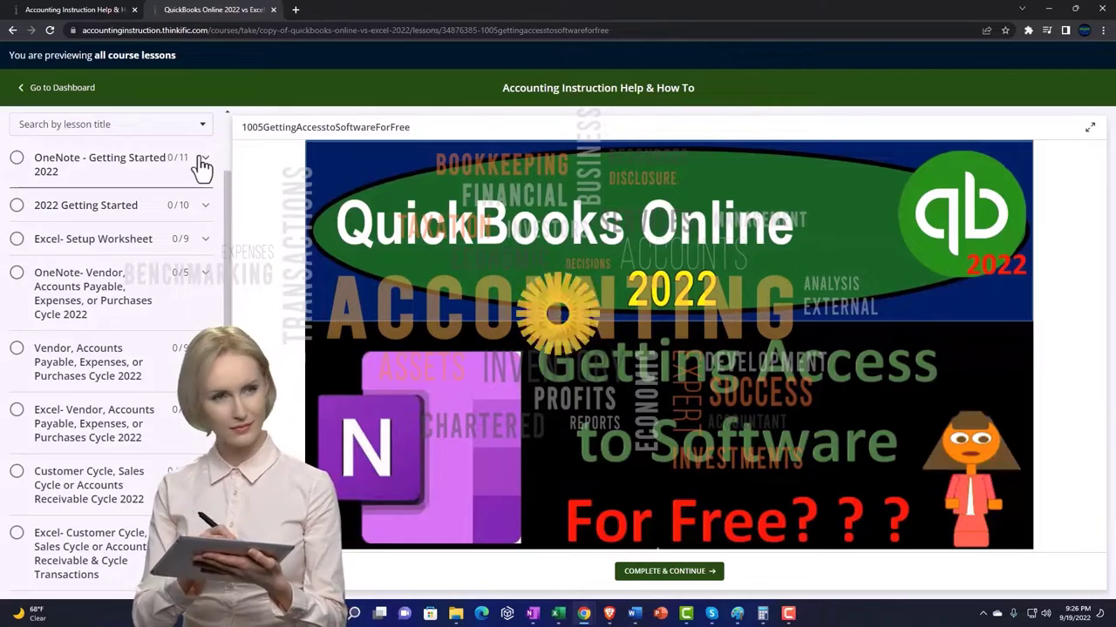
left_click(202, 162)
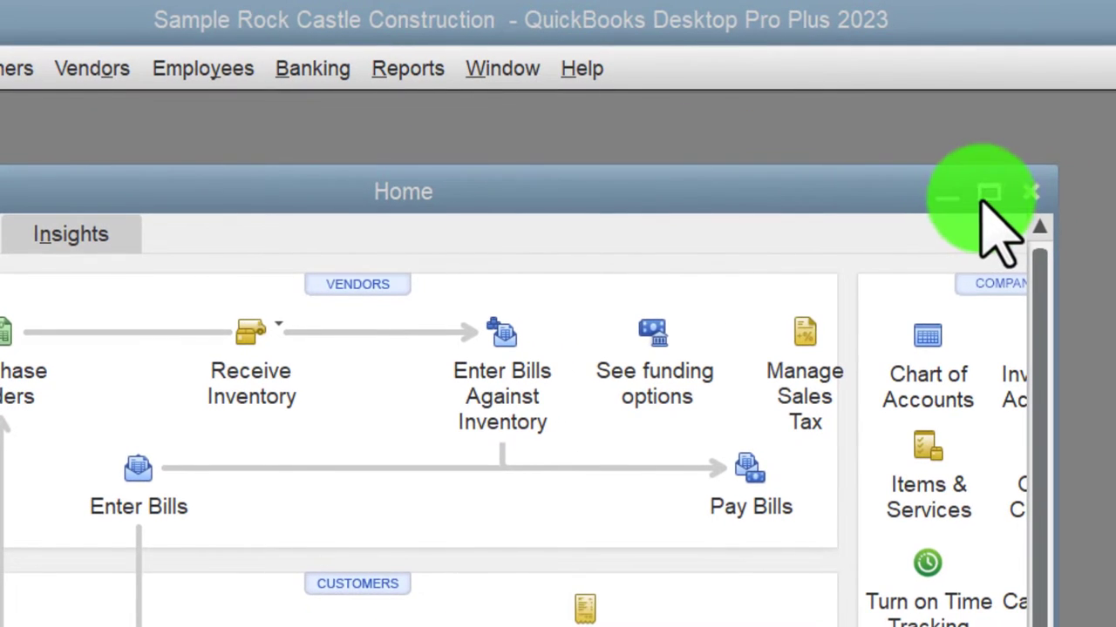
Maximize the Home window and set the view to keep the icon bar hidden.
left_click(986, 195)
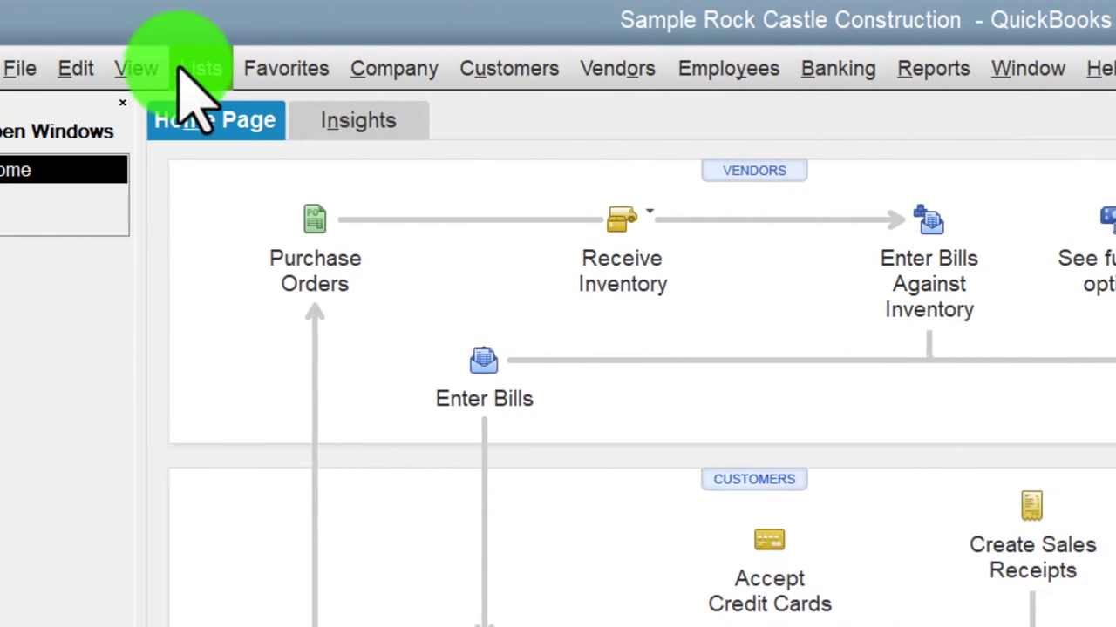
left_click(150, 68)
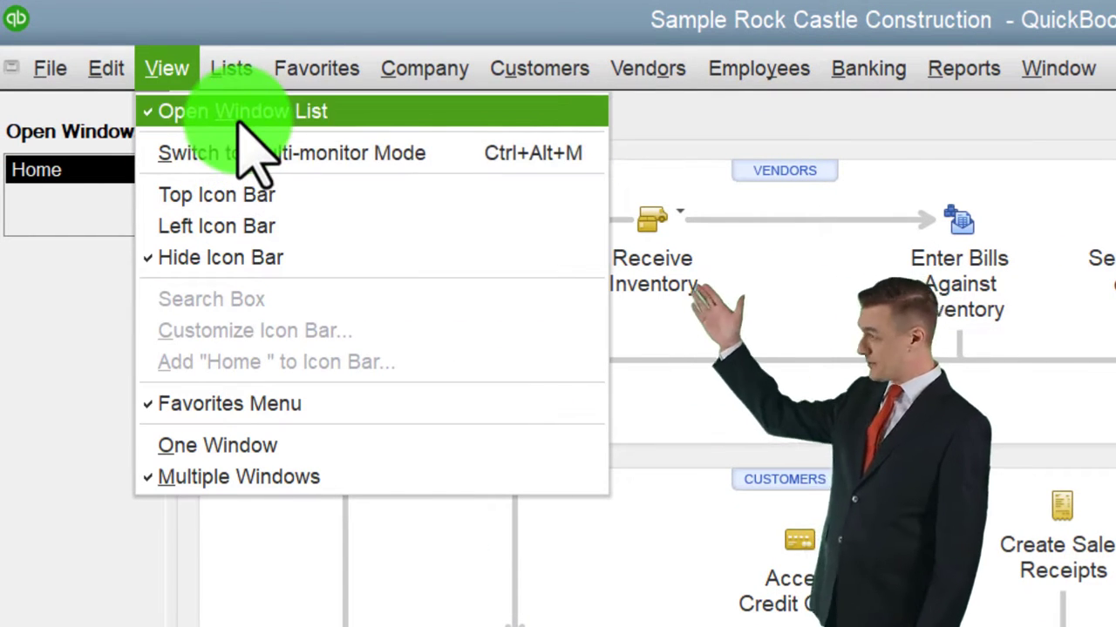
left_click(140, 260)
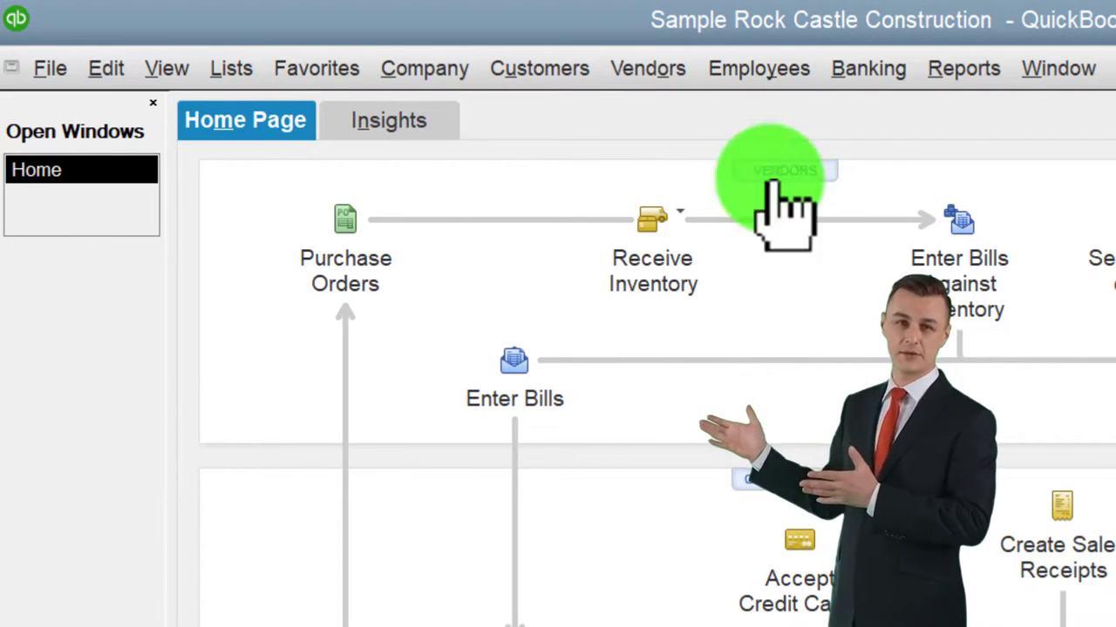
Run the Profit & Loss Standard report for the date range 01/01/2024 to 12/31/2024.
left_click(963, 68)
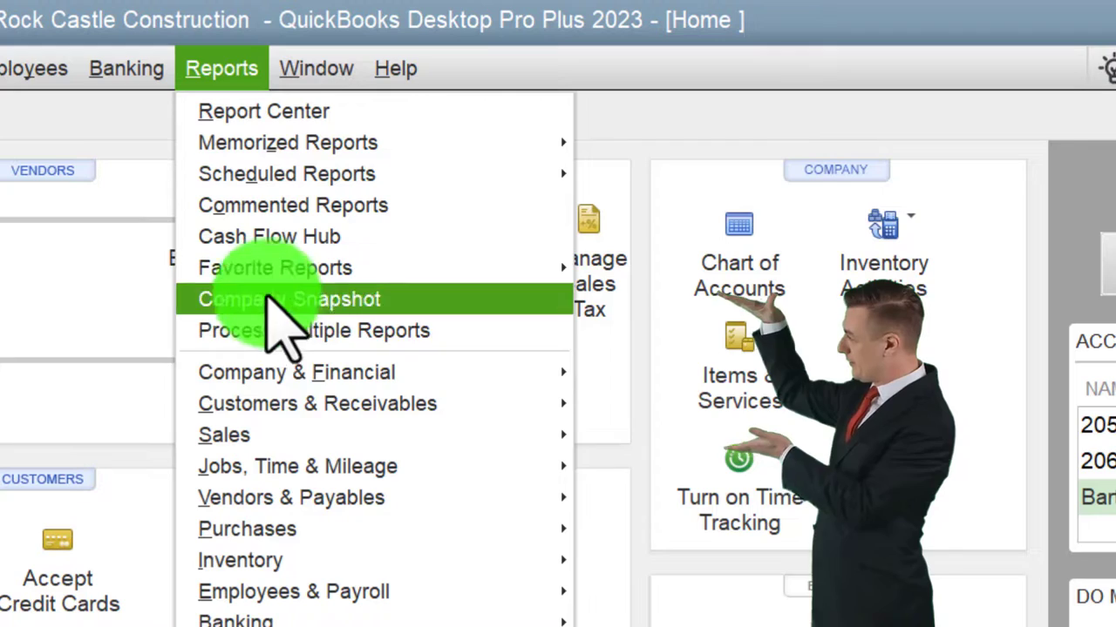
mouse_move(411, 375)
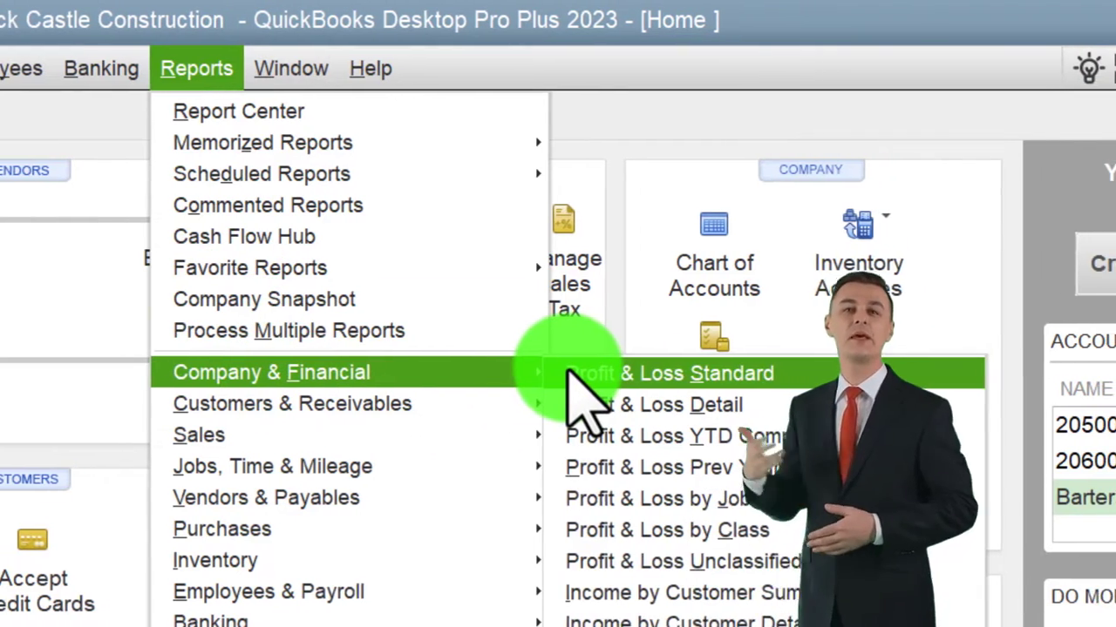
left_click(571, 373)
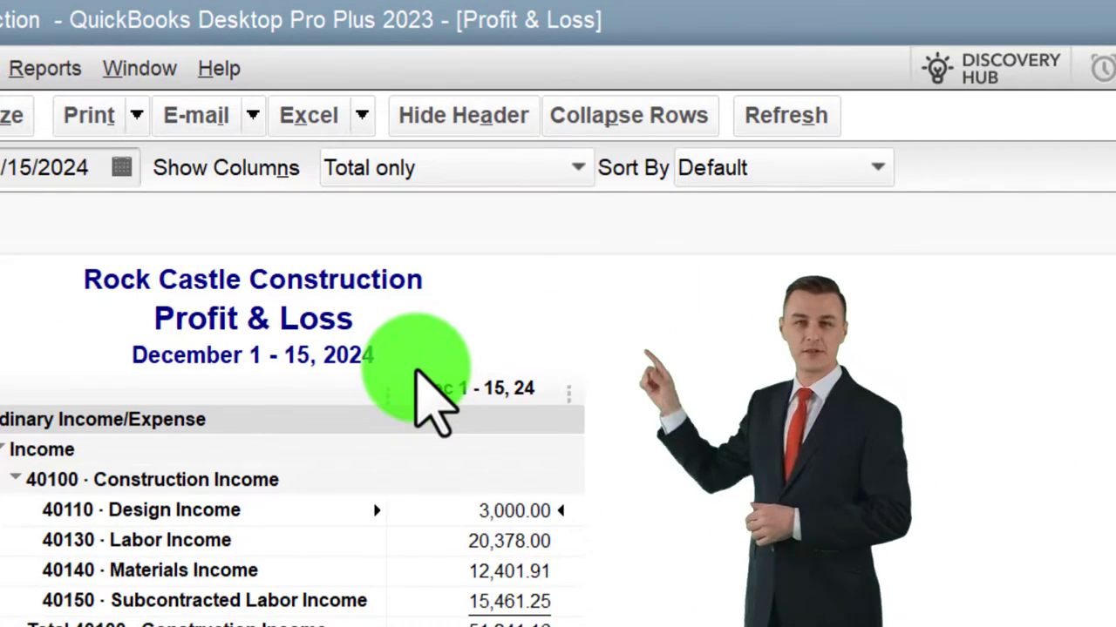
type("010")
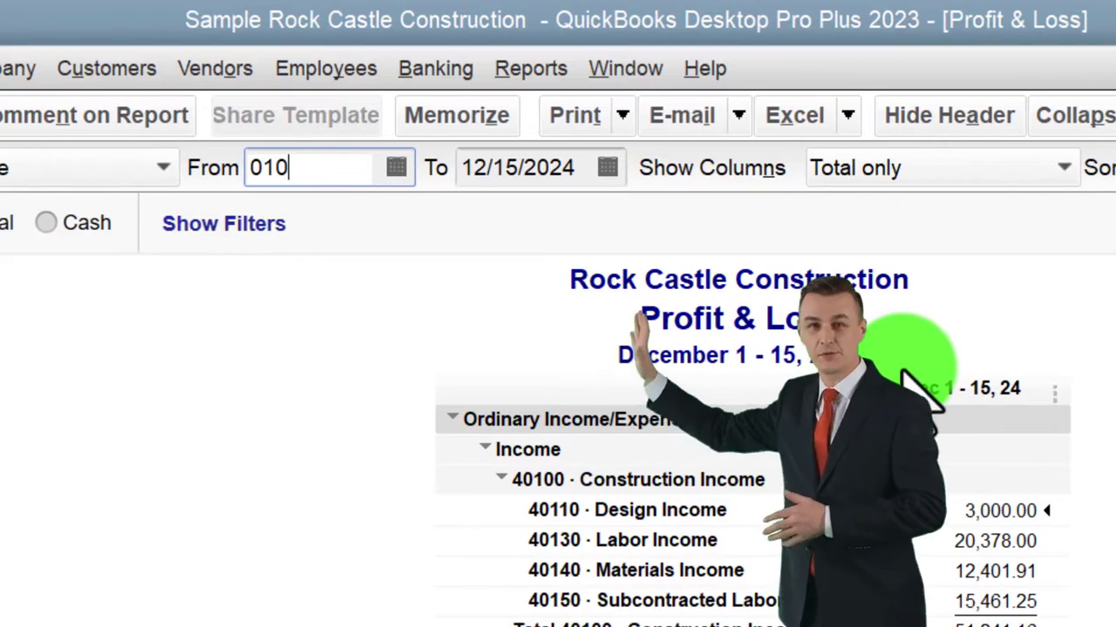
type("12312")
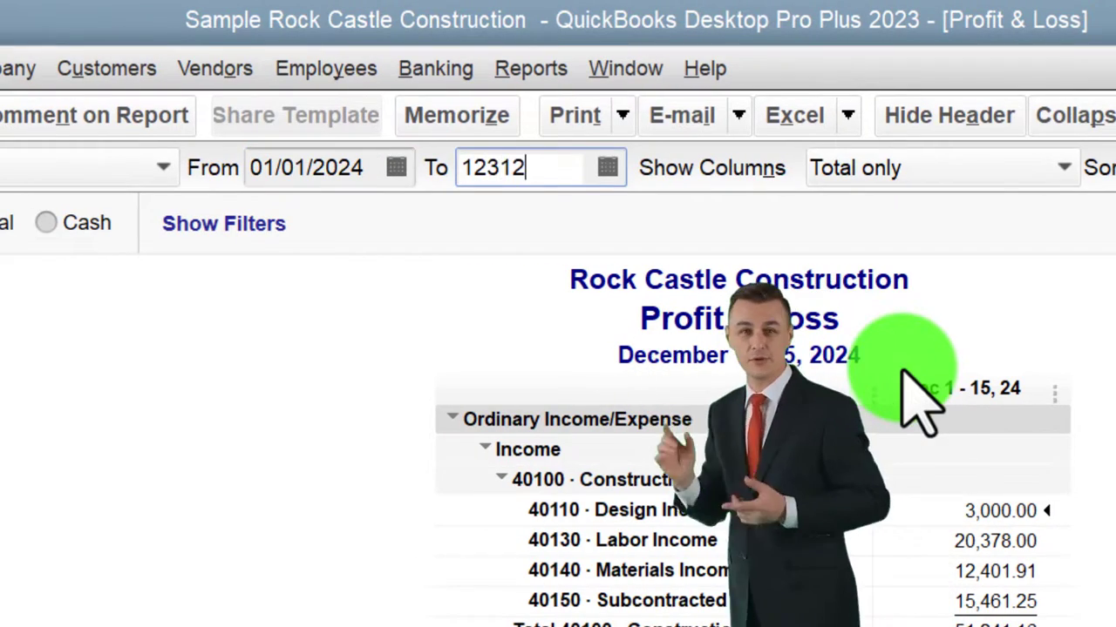
type("024")
key("Tab")
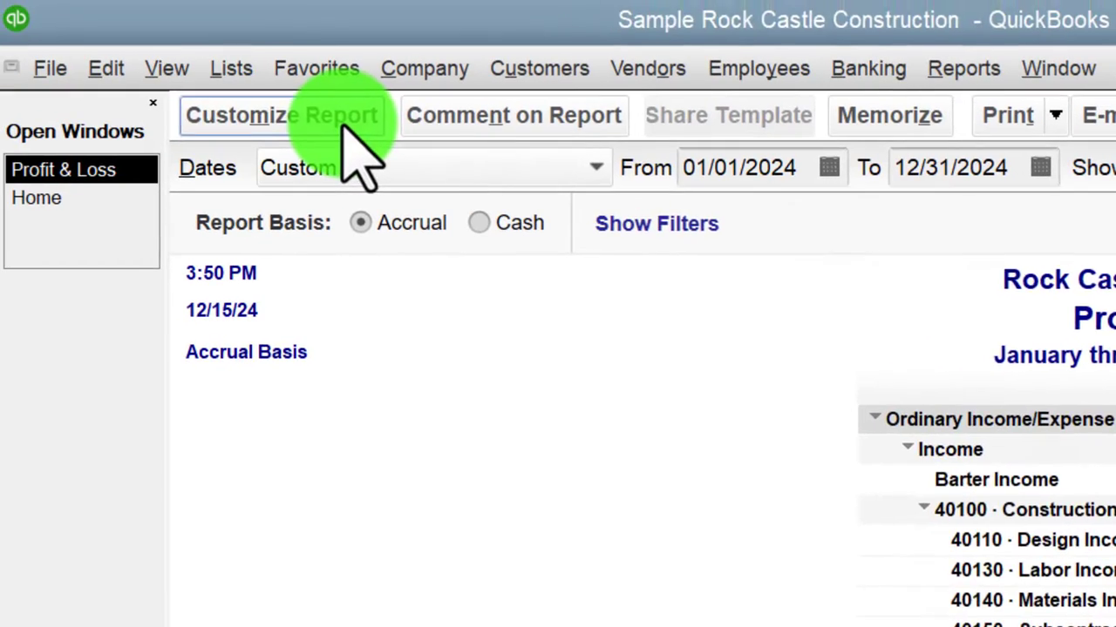
Customize the Profit & Loss report's fonts to size 12, applying the change to all related labels.
left_click(345, 125)
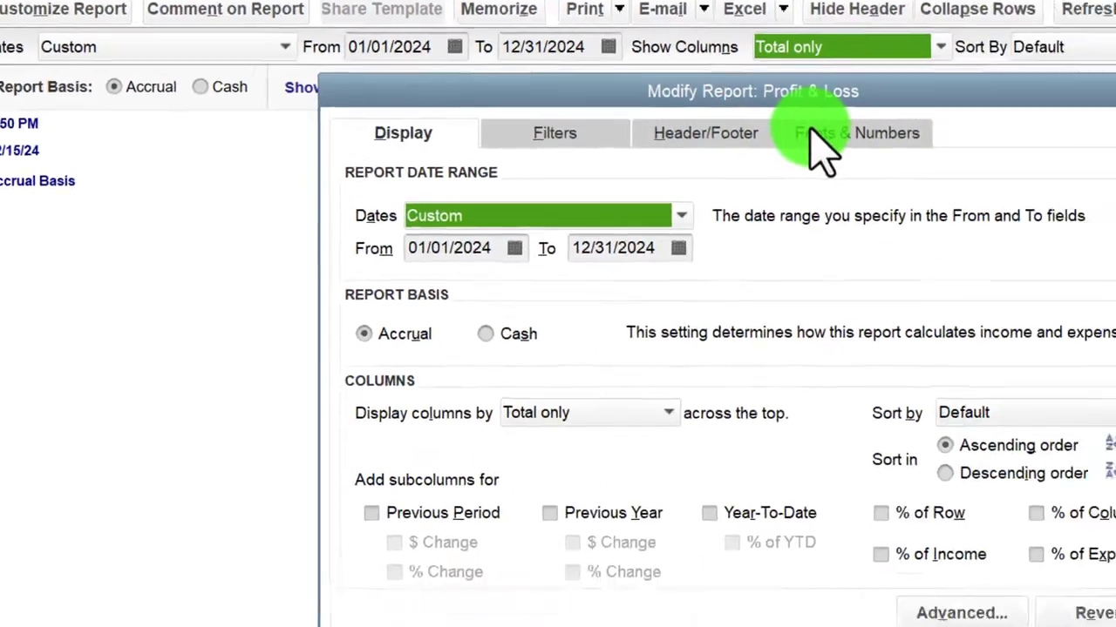
left_click(815, 135)
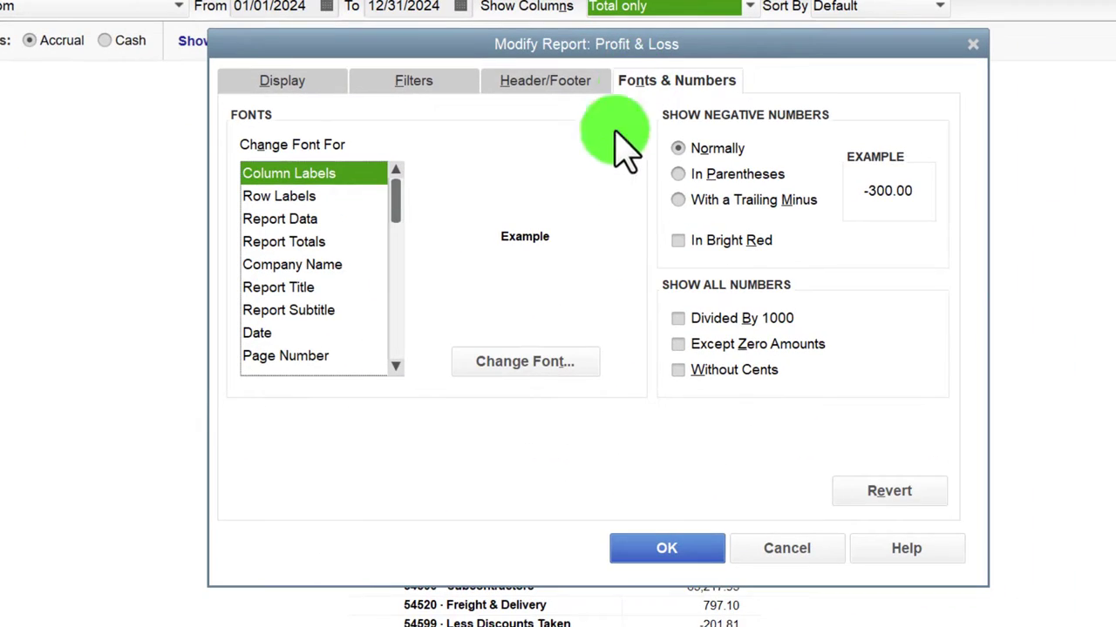
left_click(526, 362)
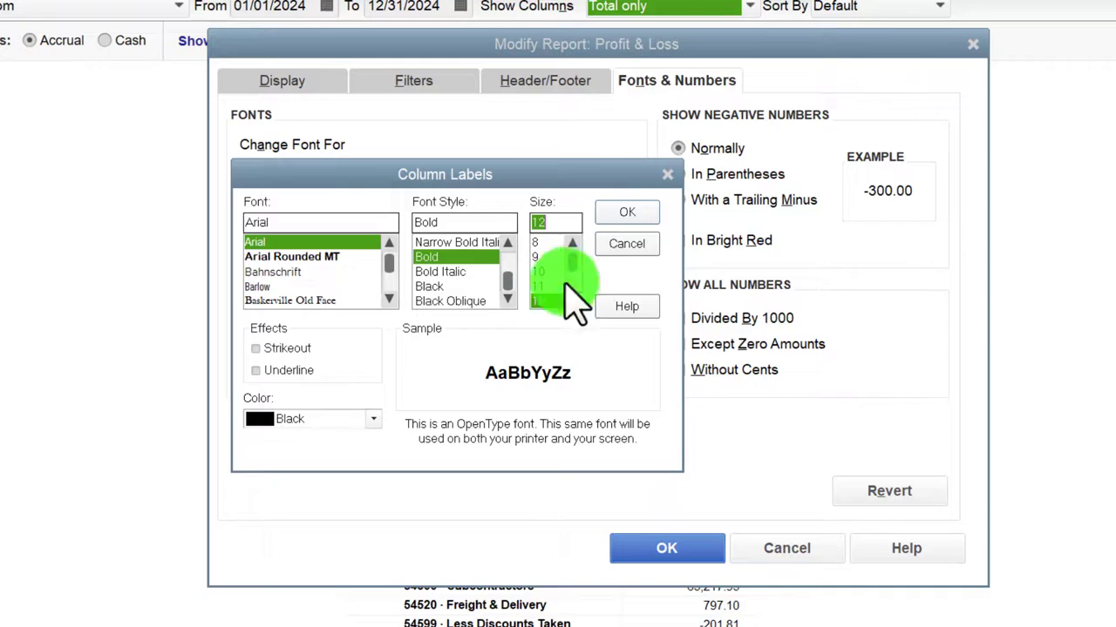
left_click(614, 218)
left_click(440, 141)
left_click(645, 554)
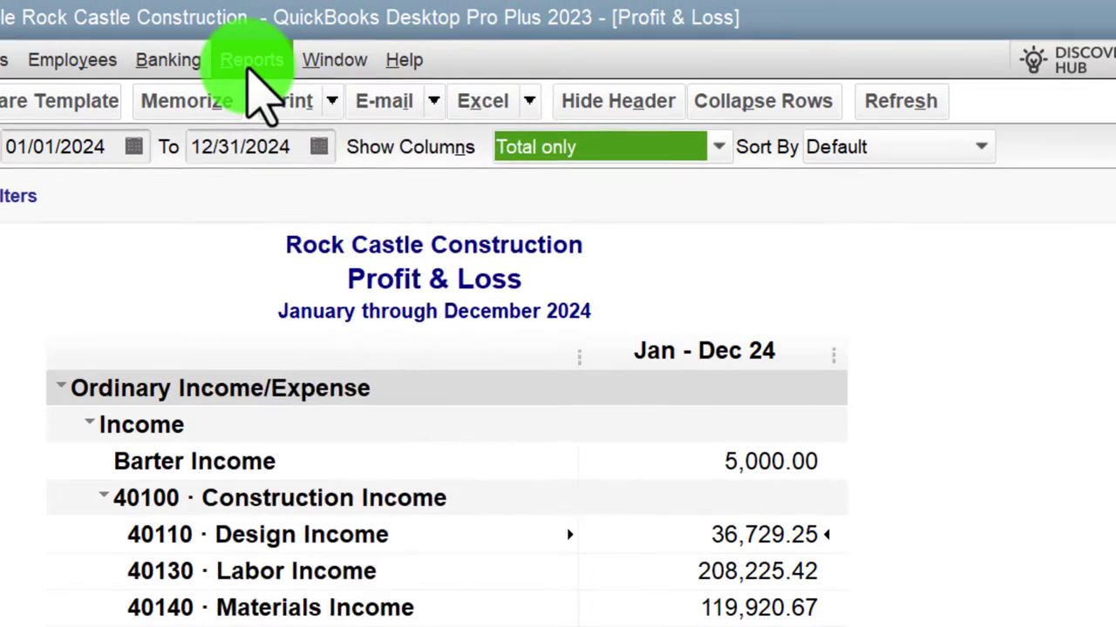
Run the Balance Sheet Standard report with its dates set to This Fiscal Year.
left_click(252, 61)
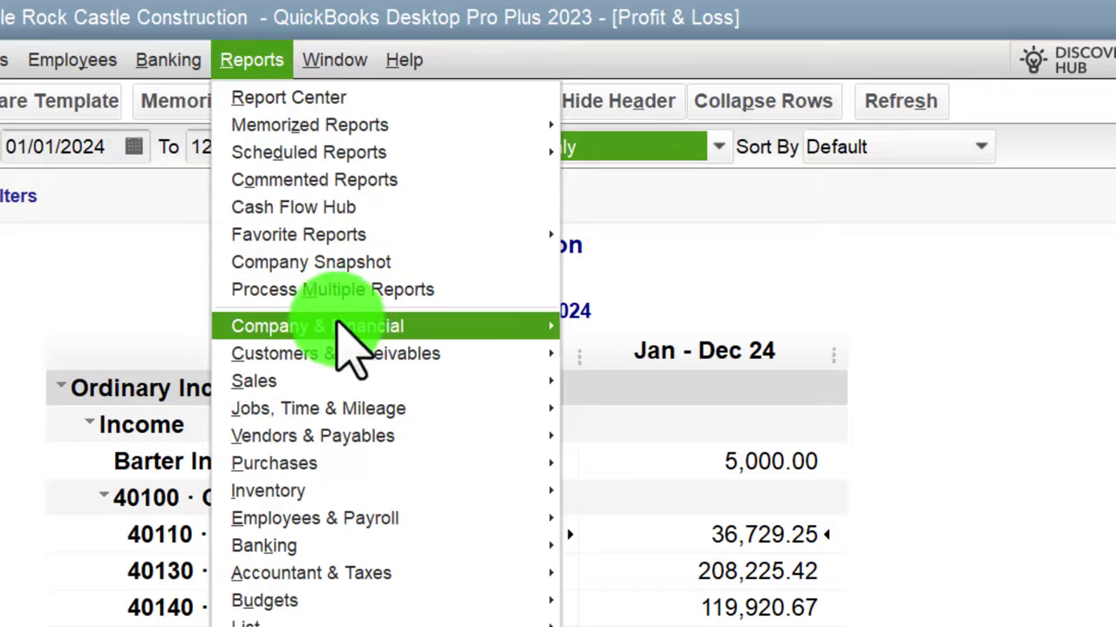
mouse_move(397, 336)
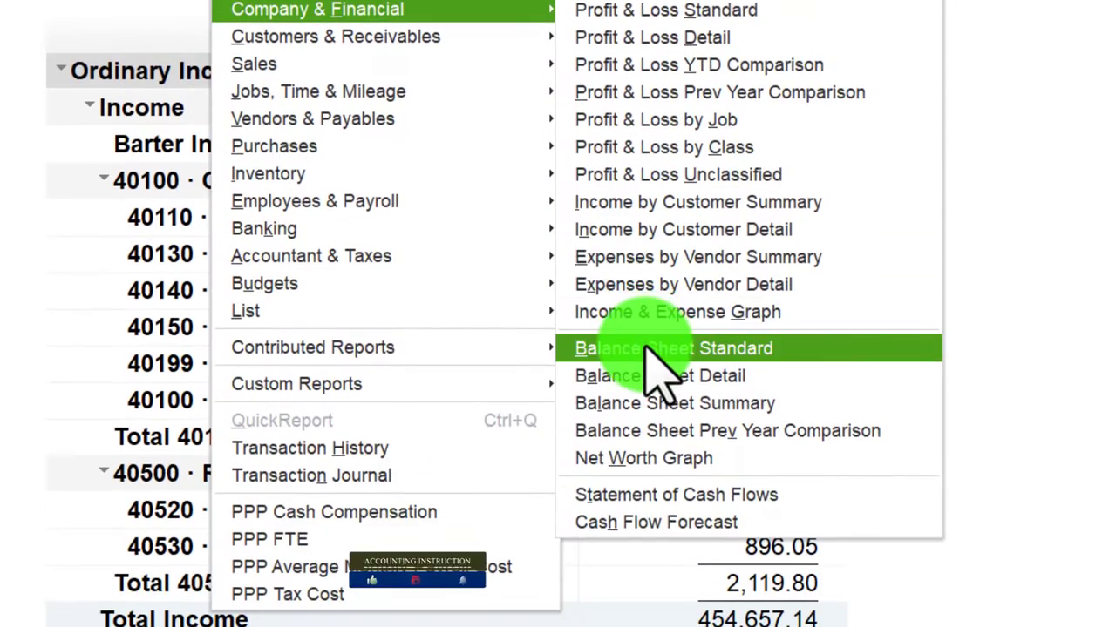
left_click(645, 349)
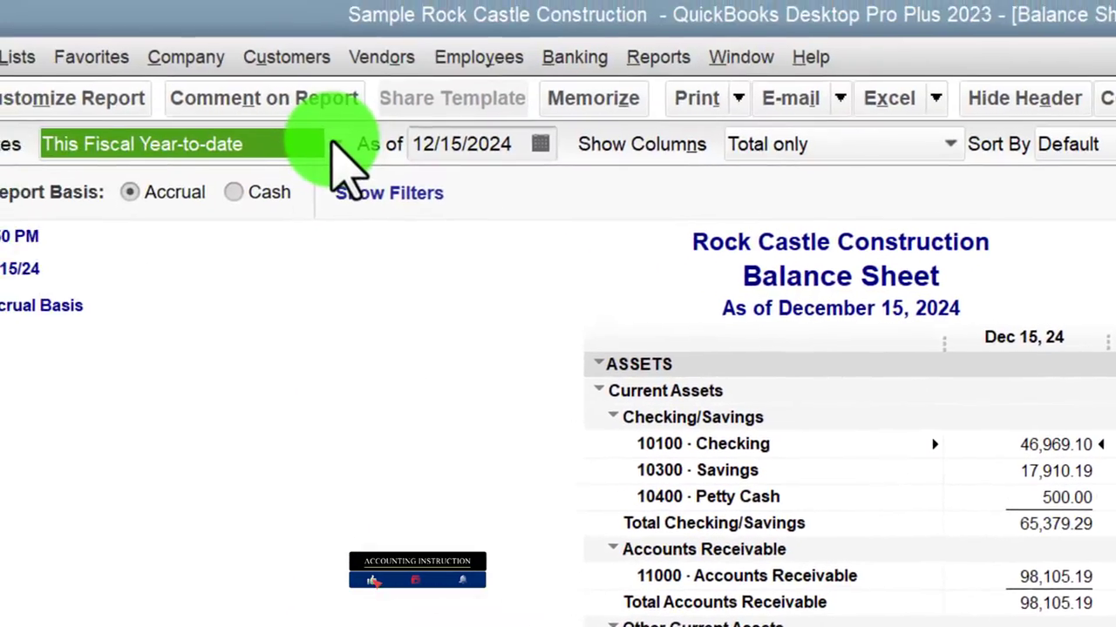
left_click(336, 146)
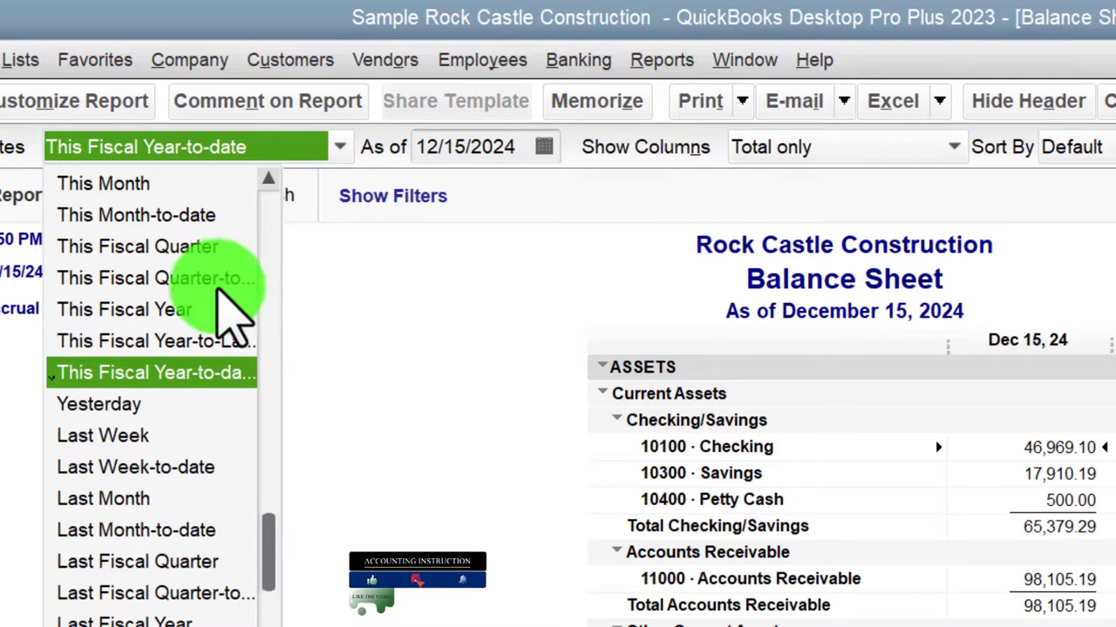
left_click(199, 307)
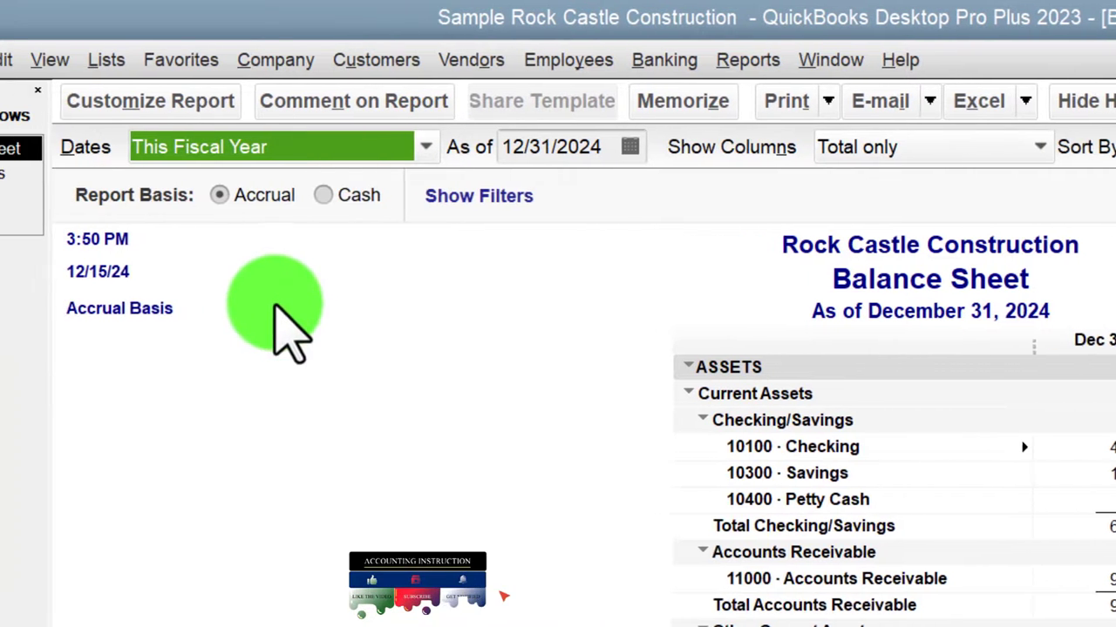
Customize the Balance Sheet's fonts to size 12, applying the change to all related labels.
left_click(307, 111)
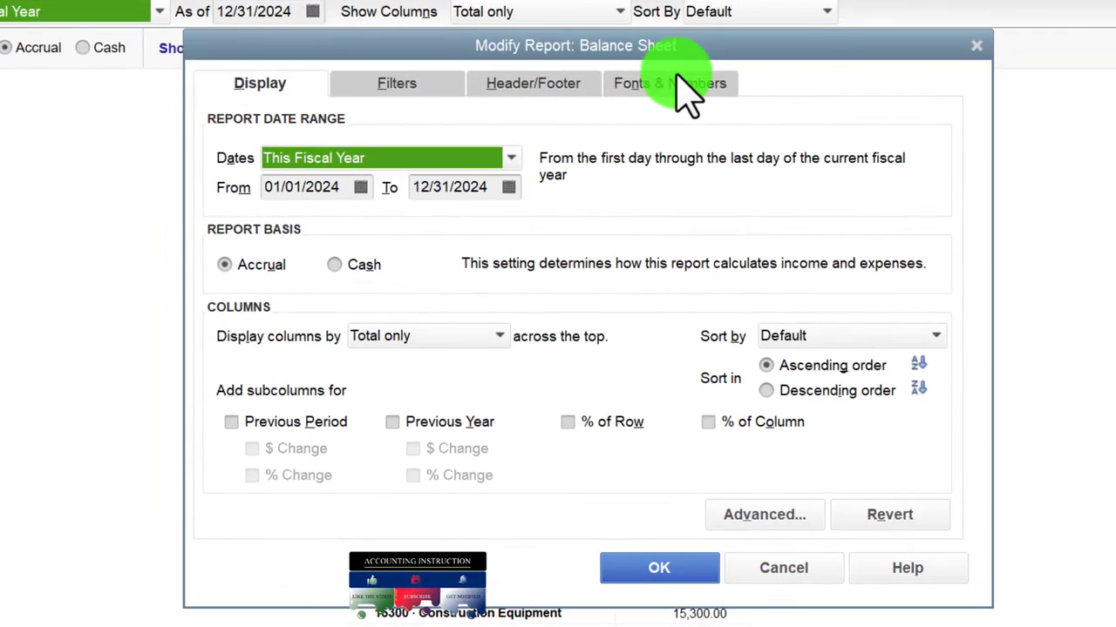
left_click(684, 85)
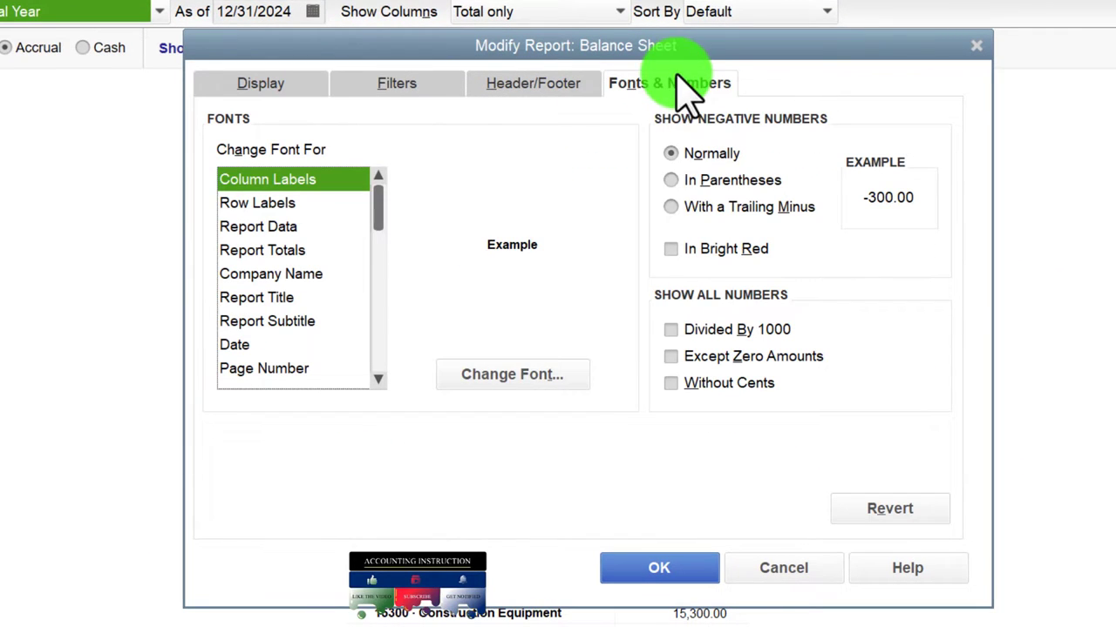
left_click(577, 377)
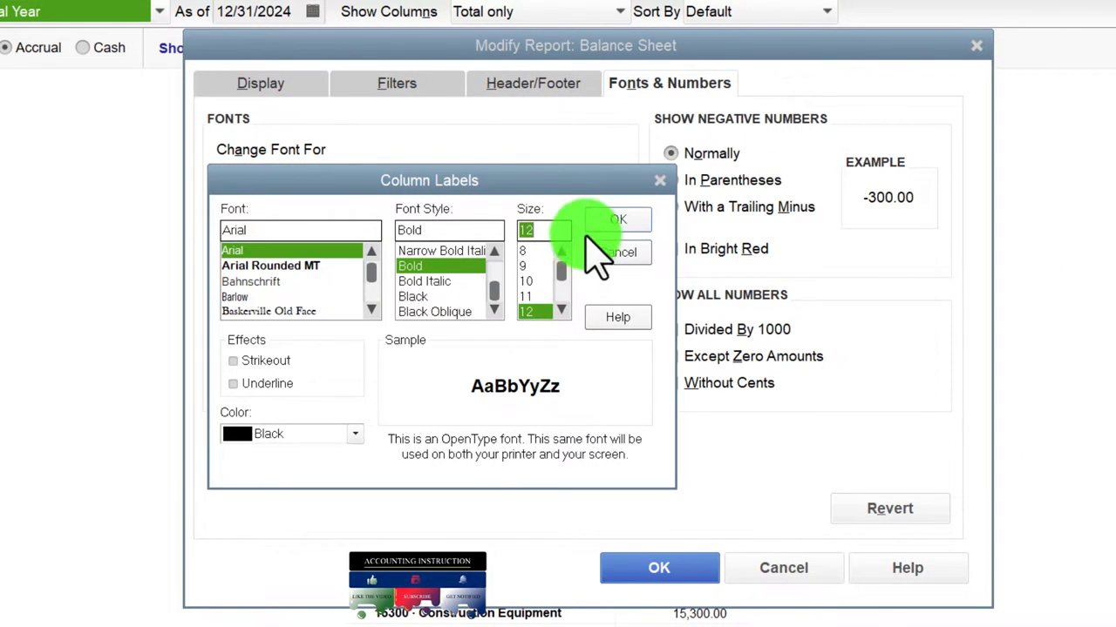
left_click(601, 224)
left_click(436, 150)
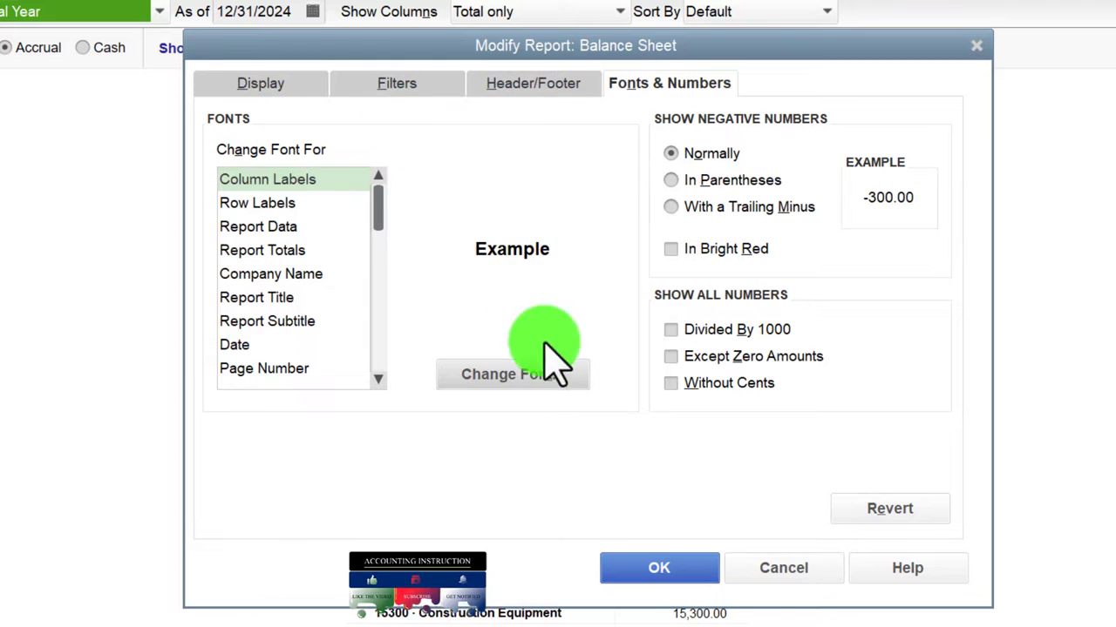
left_click(659, 568)
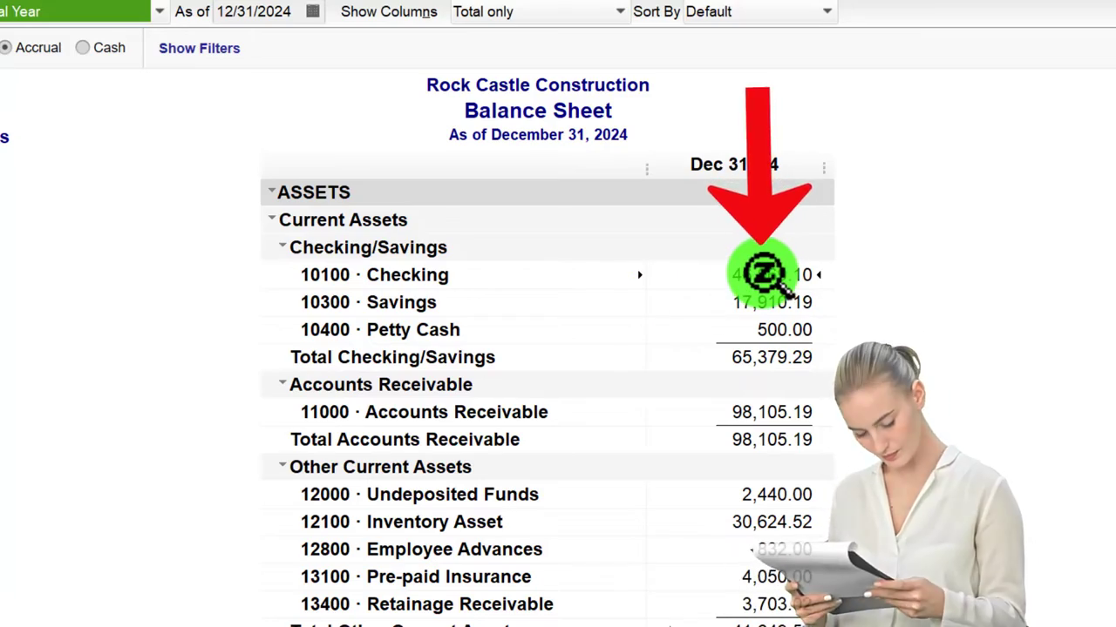
Drill into the Checking balance, review the dates in its Transactions by Account detail, and return to the Balance Sheet.
double_click(765, 275)
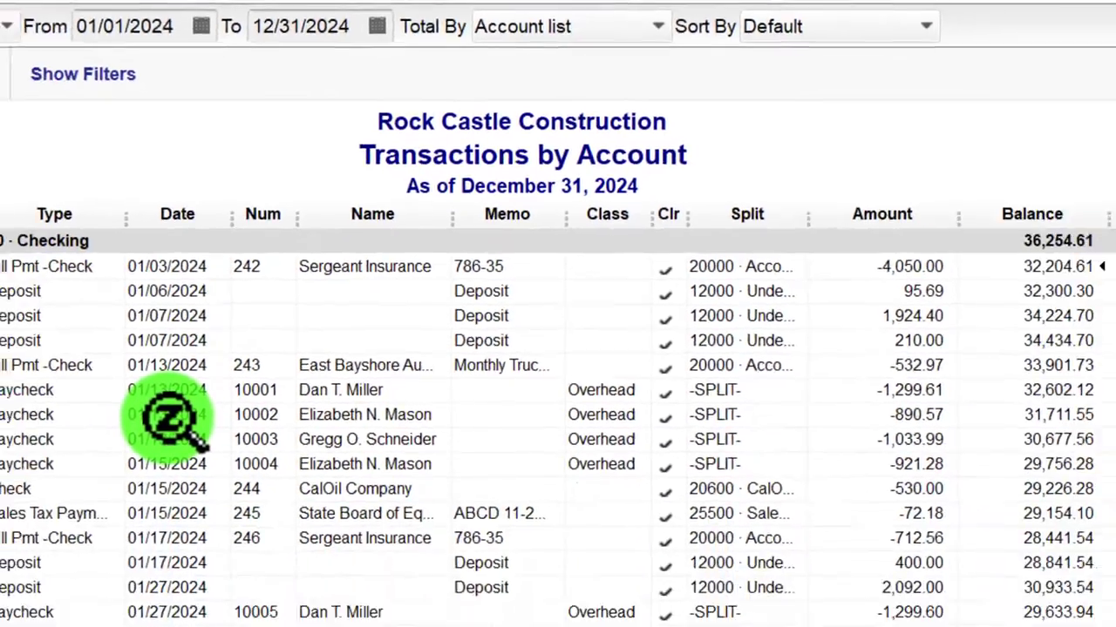
scroll(8, 488, "down", 4)
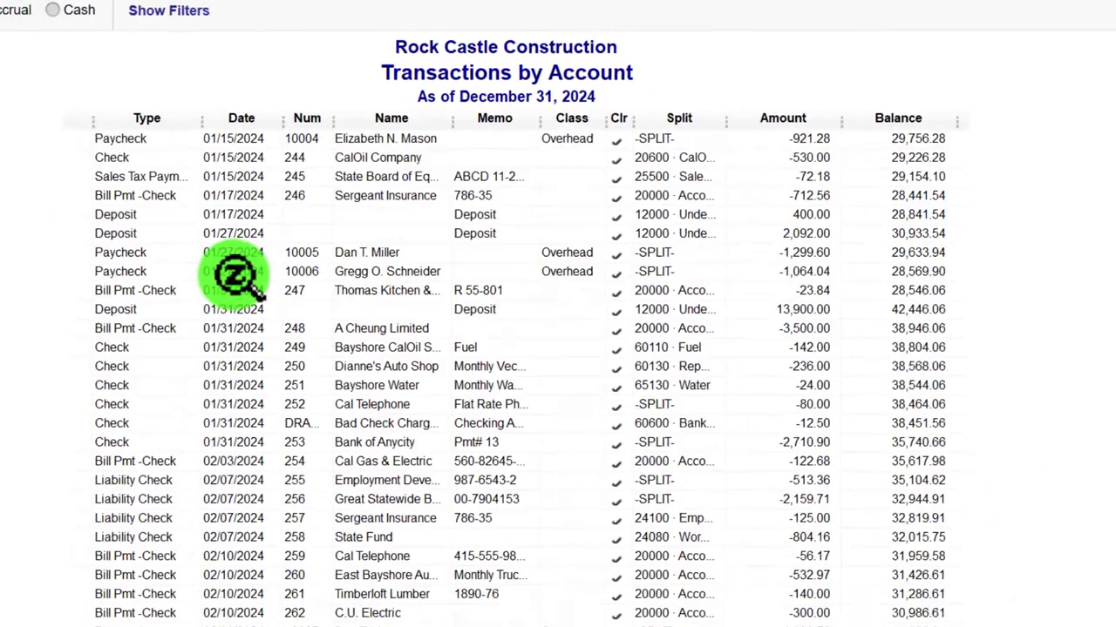
scroll(235, 268, "down", 2)
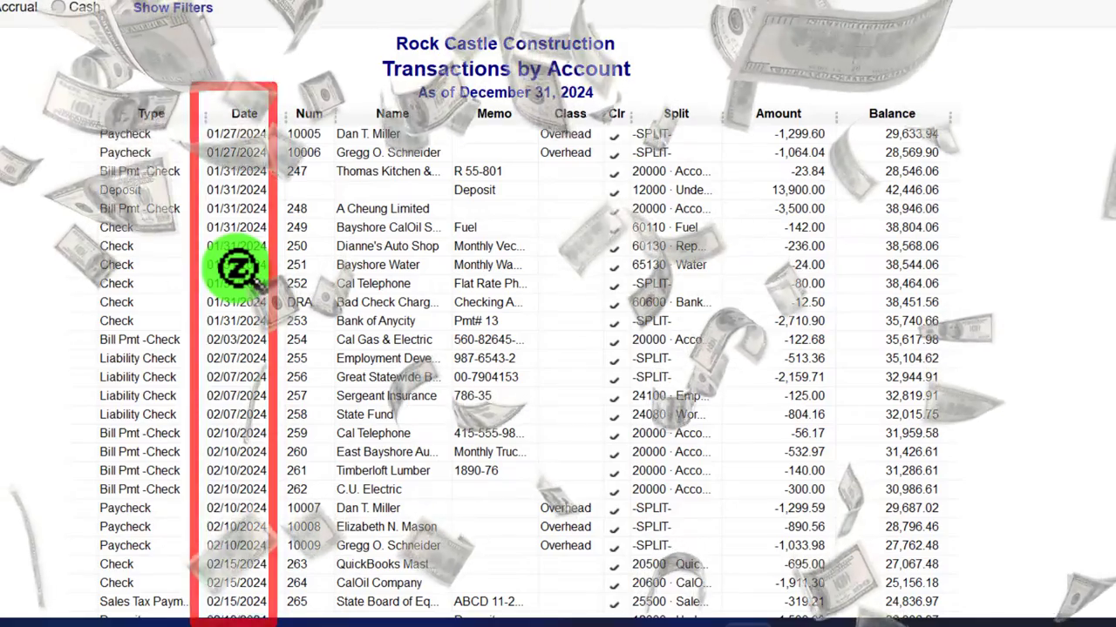
scroll(237, 270, "up", 5)
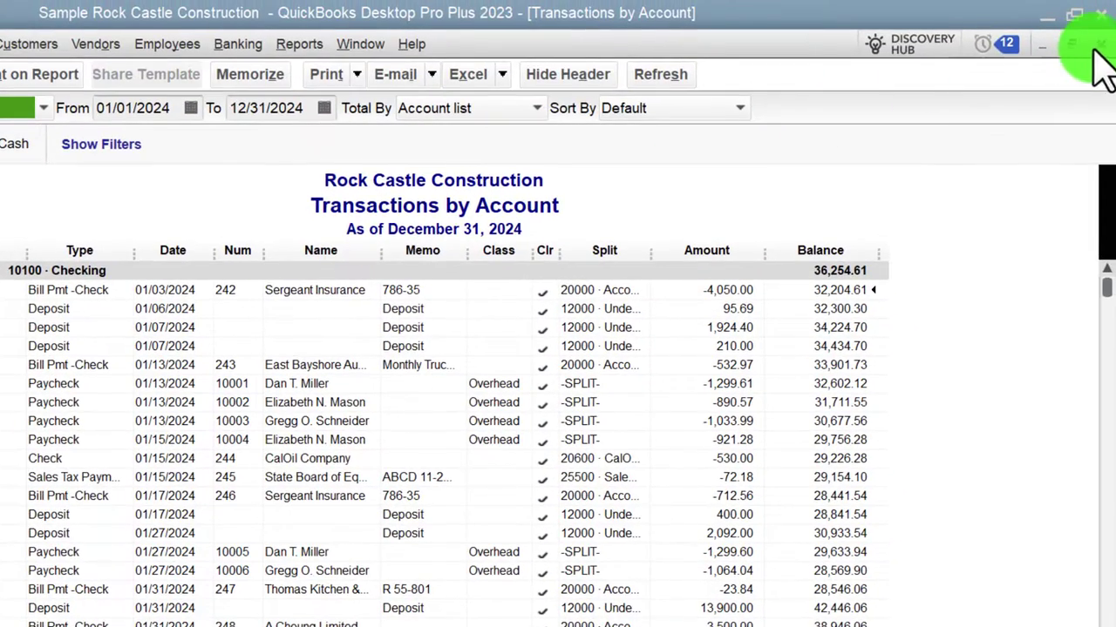
left_click(1096, 48)
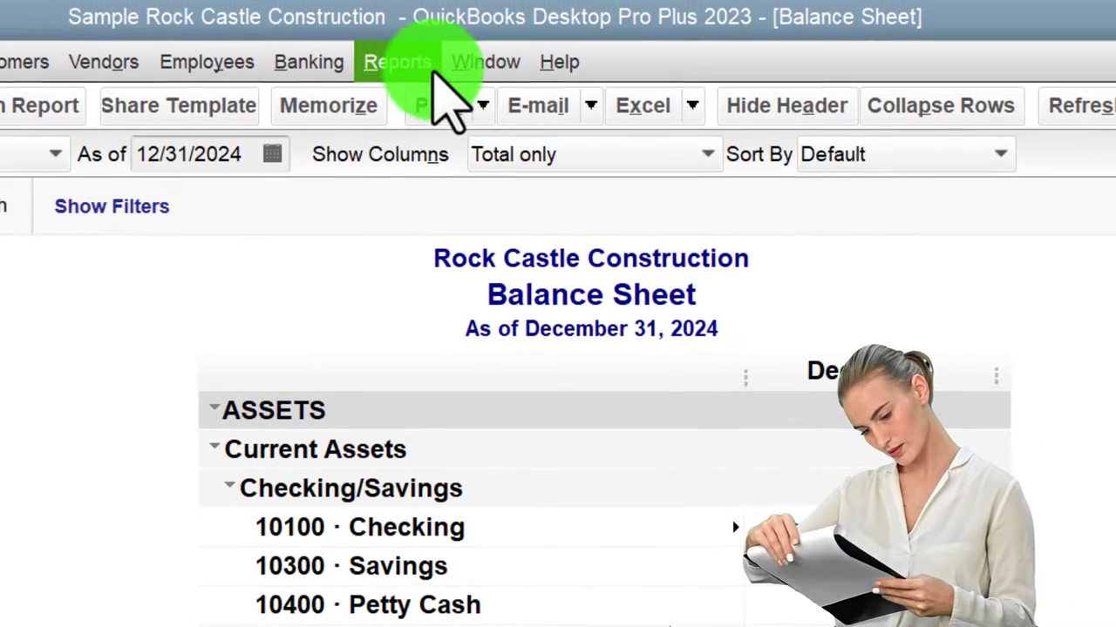
Open the Report Center from the Balance Sheet.
left_click(420, 72)
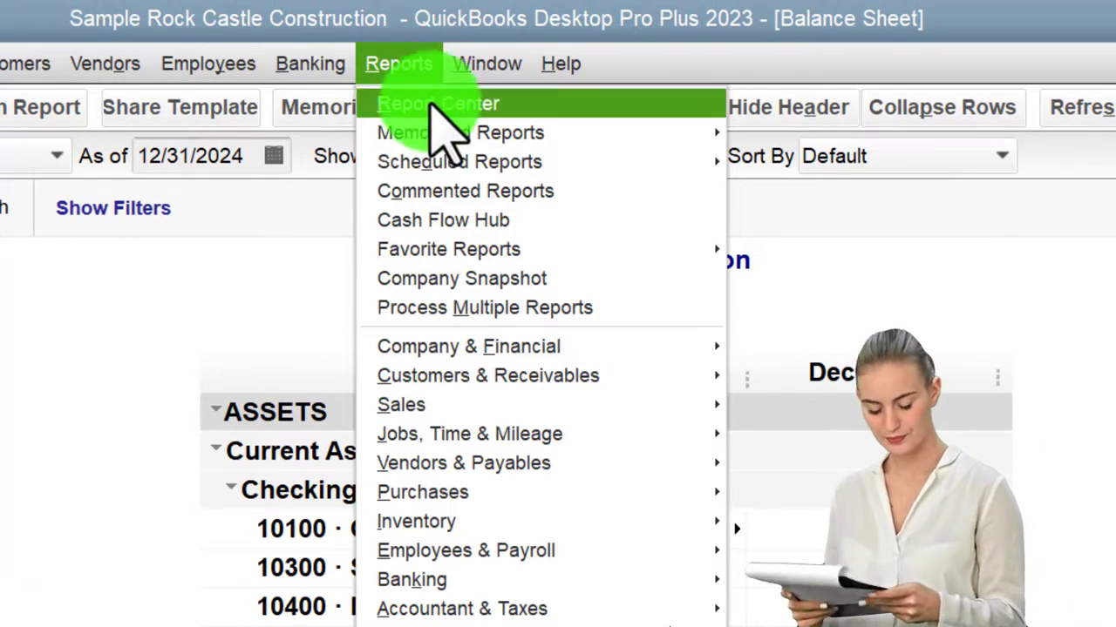
mouse_move(558, 608)
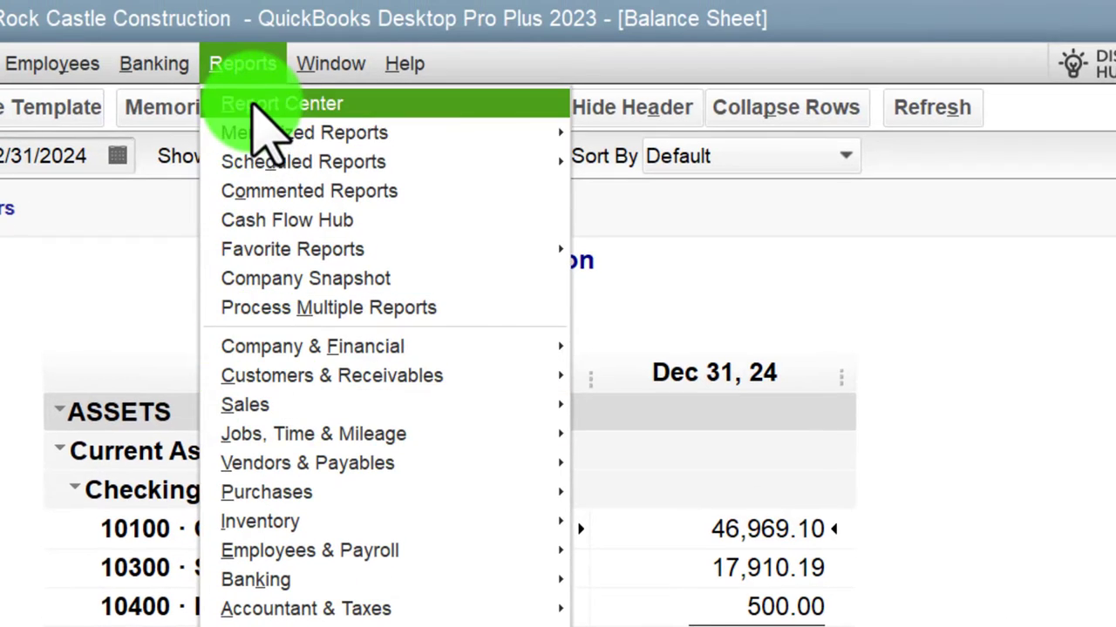
left_click(253, 105)
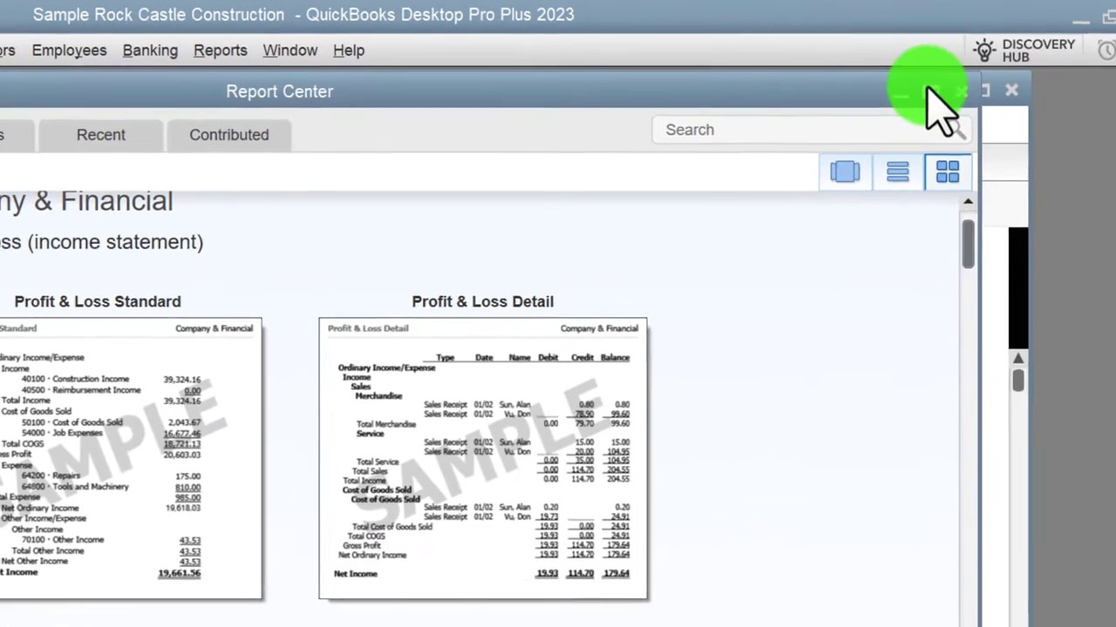
Maximize the Report Center and run the Journal report from the Accountant & Taxes category.
mouse_move(928, 89)
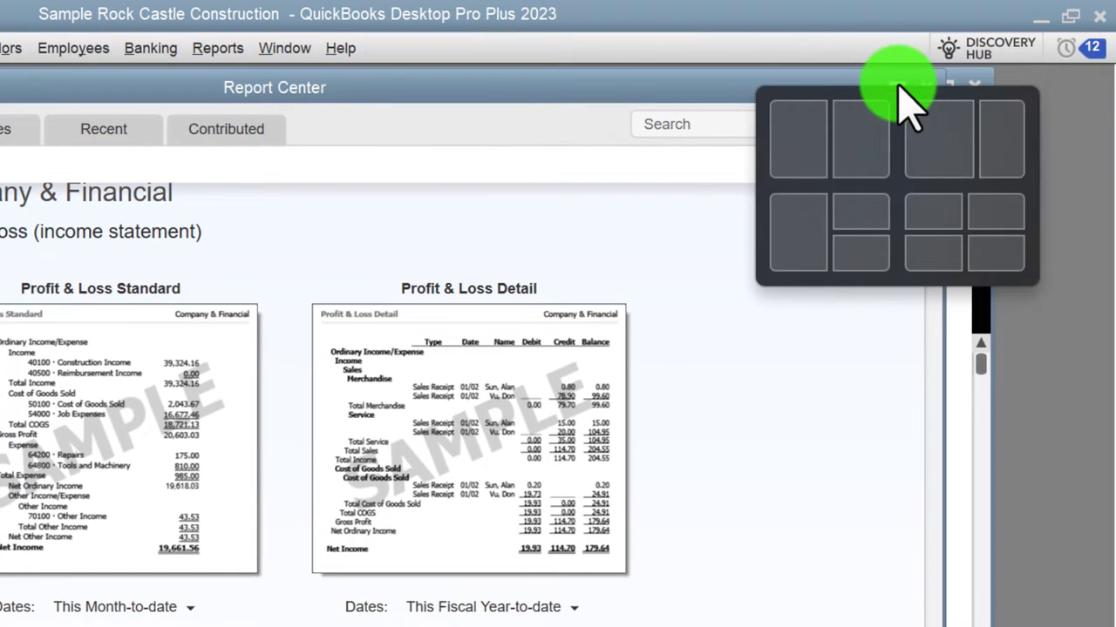
left_click(897, 88)
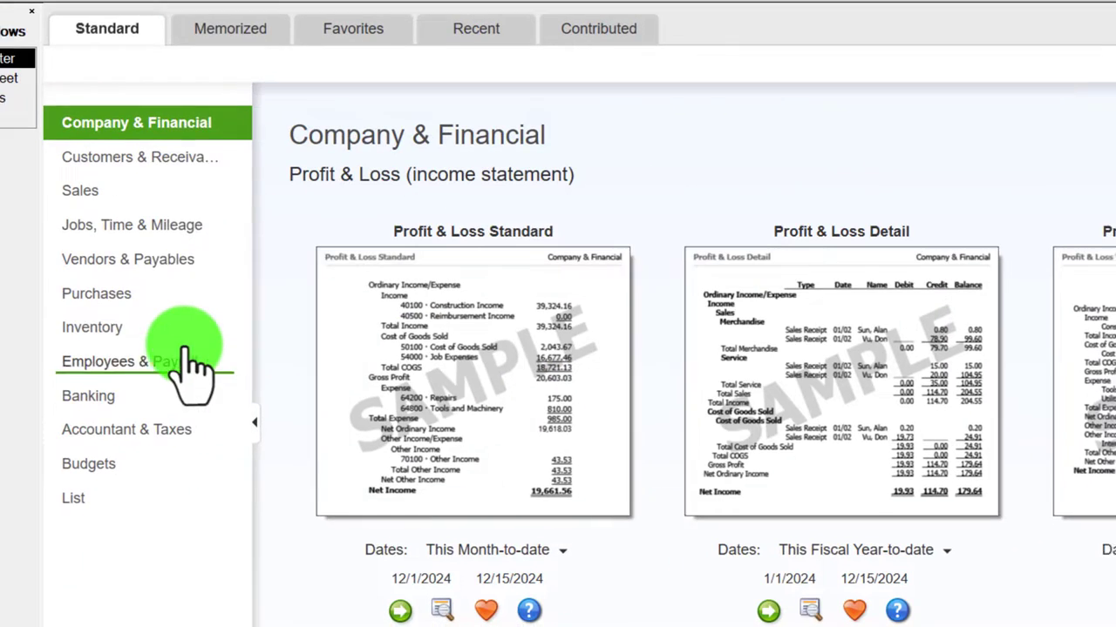
left_click(163, 459)
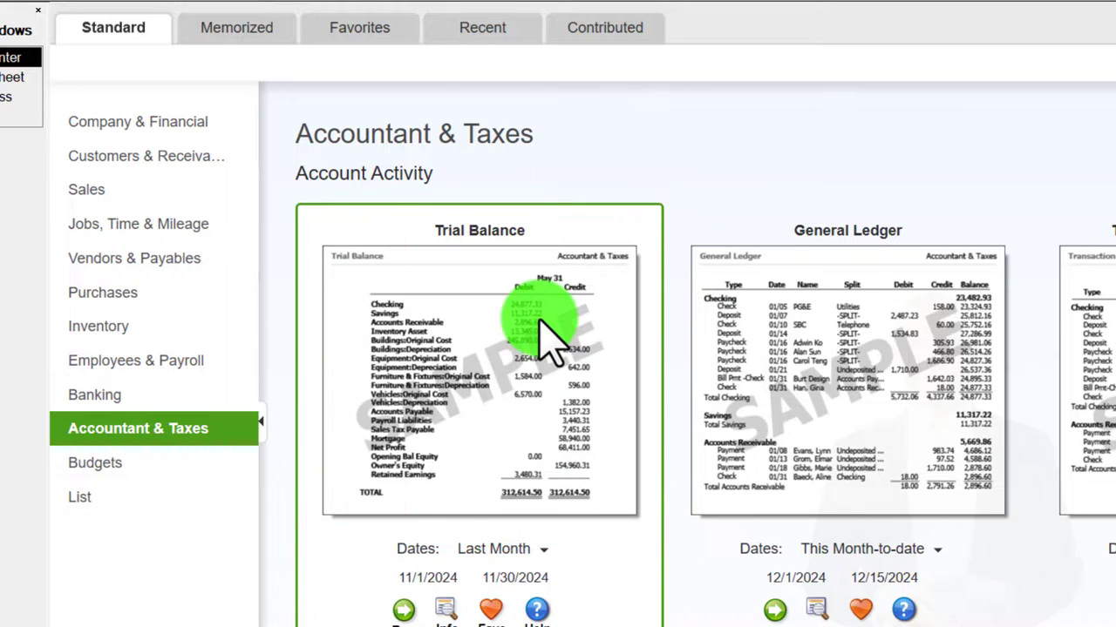
scroll(542, 342, "down", 4)
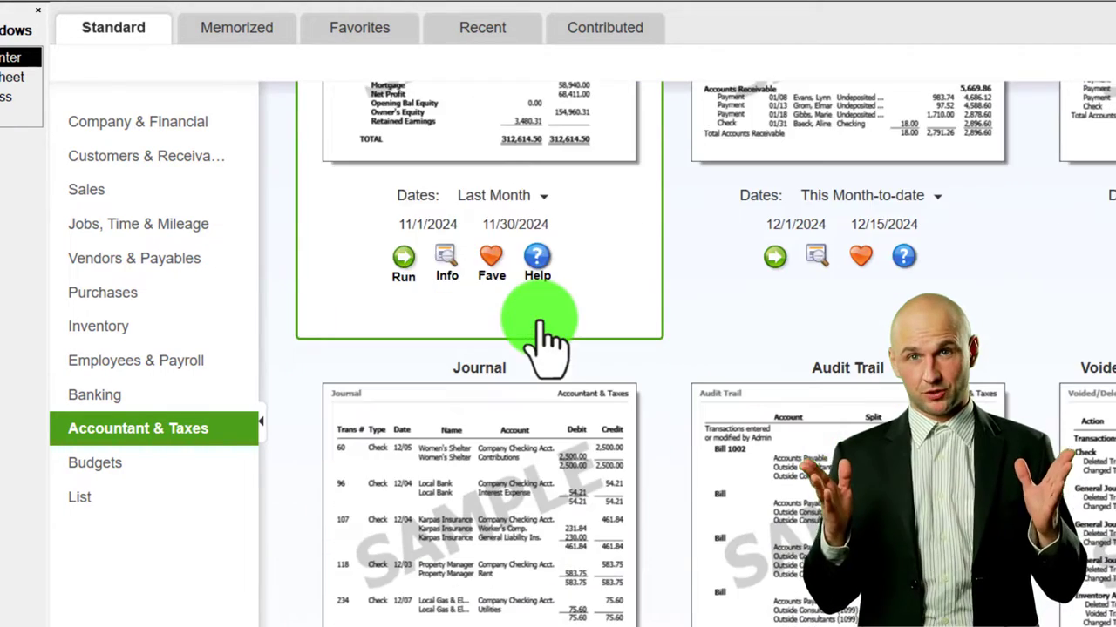
scroll(542, 341, "down", 1)
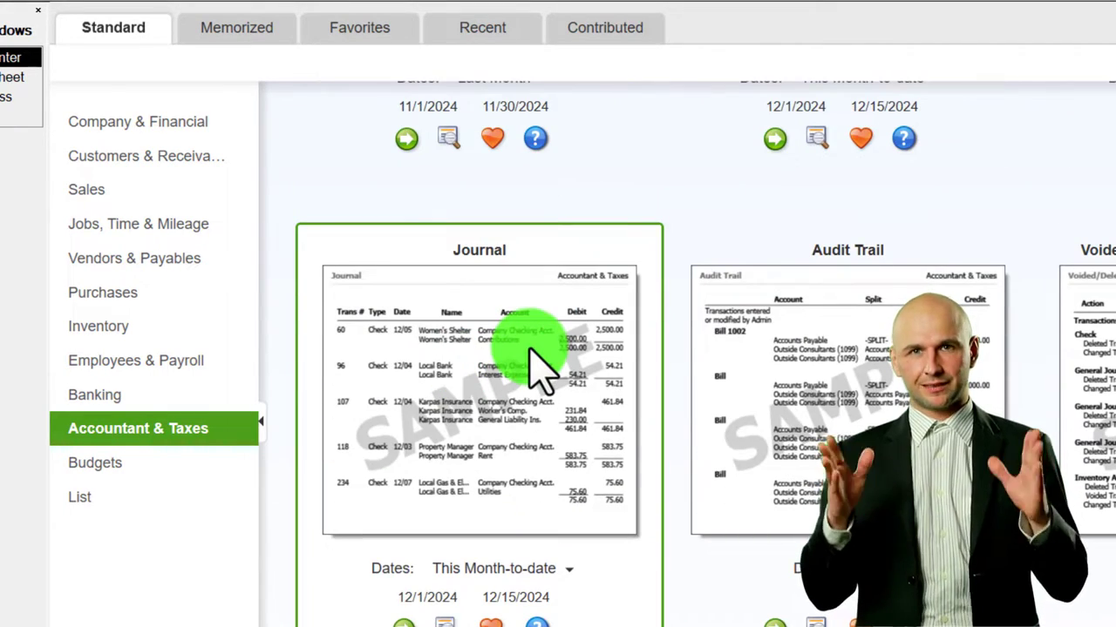
scroll(532, 352, "down", 1)
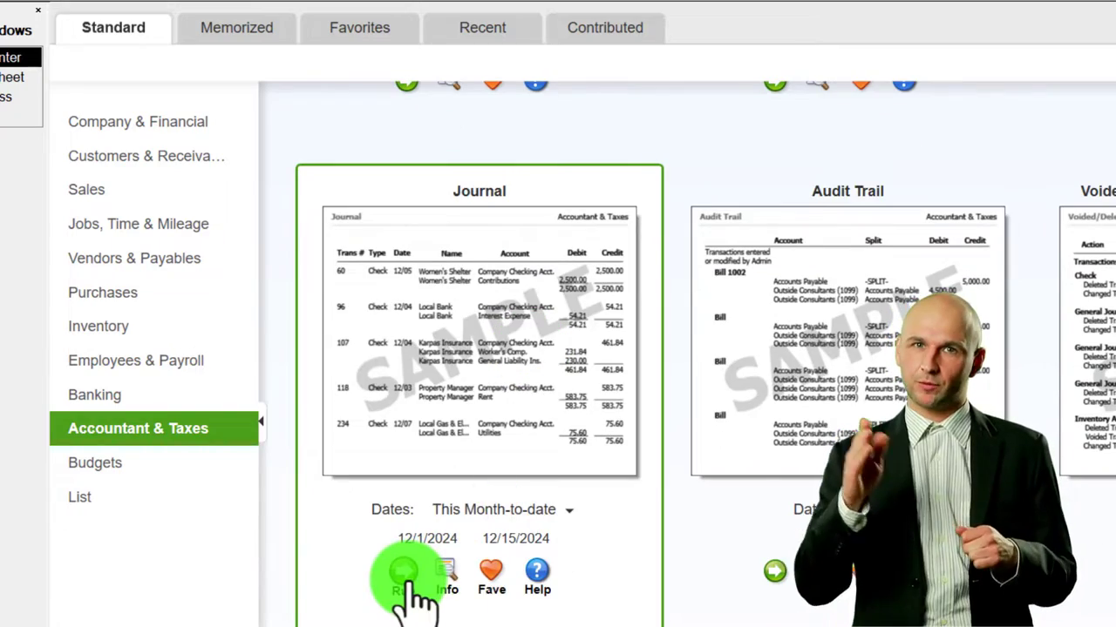
left_click(405, 575)
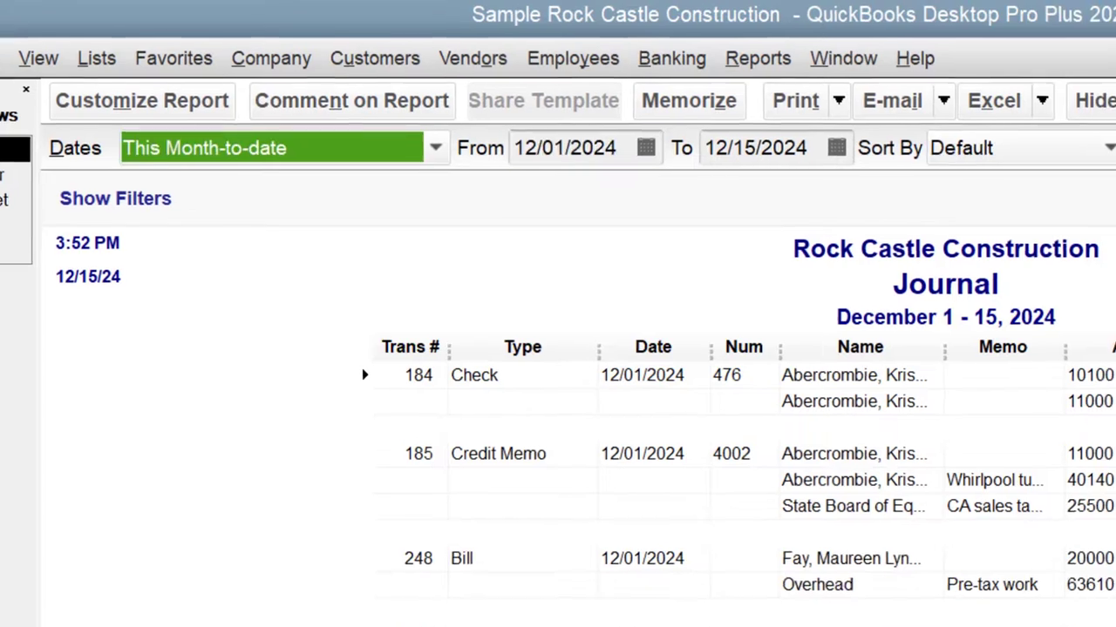
Set the Journal report's date range from 01/01/2024 to 12/31/2024.
key("Tab")
type("01/01/2024")
key("Tab")
type("1")
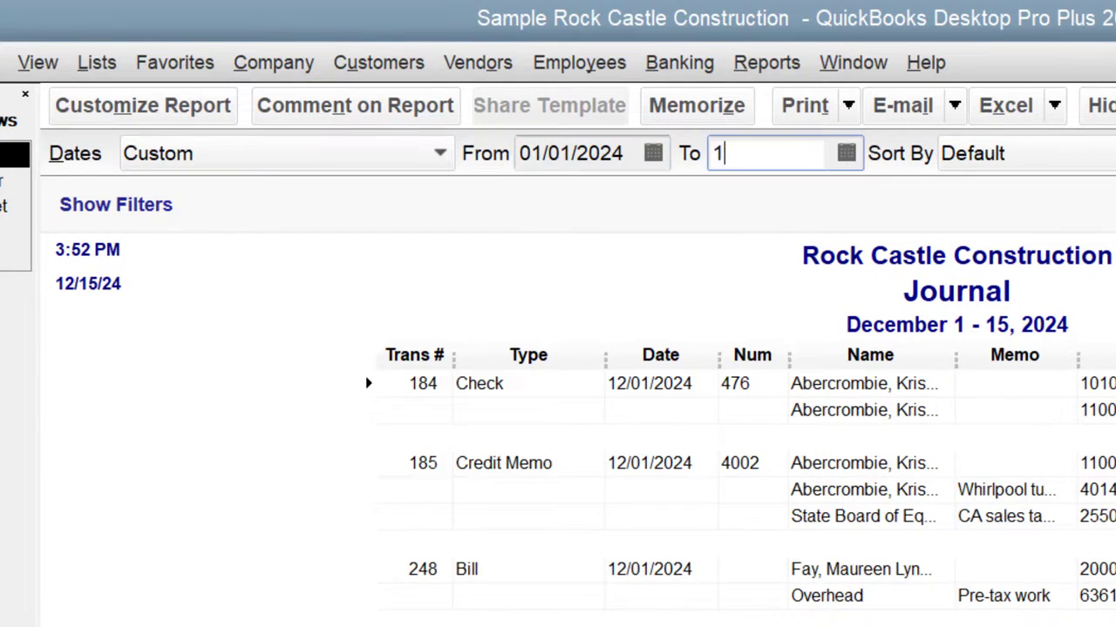
type("2/31/2024")
key("Tab")
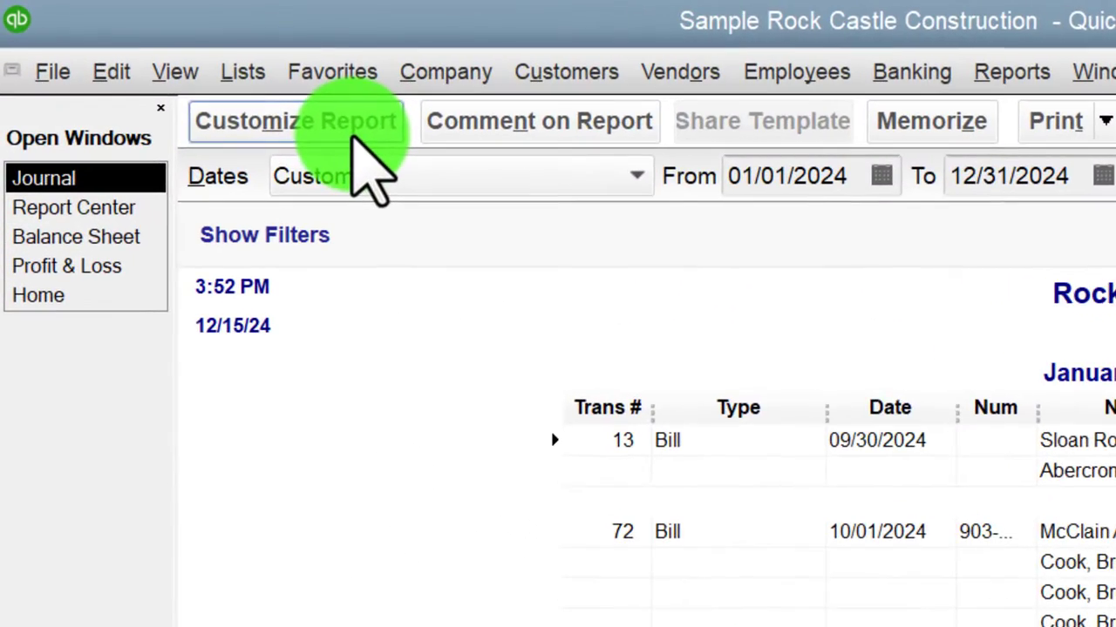
Customize the Journal report with a larger column label font, applying the change to all related labels.
left_click(166, 61)
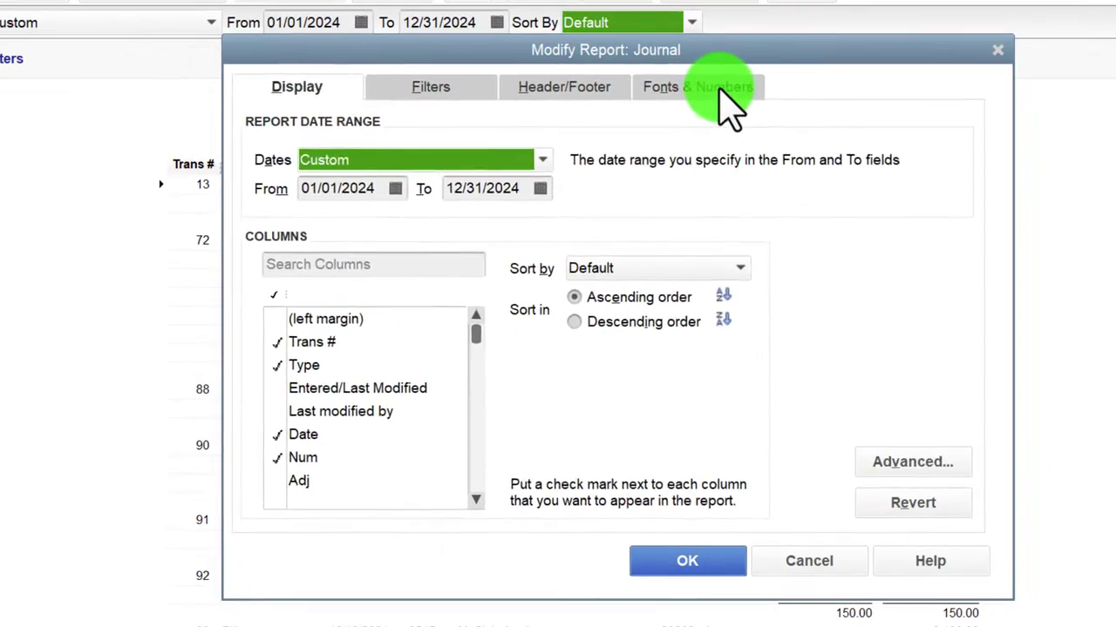
left_click(889, 147)
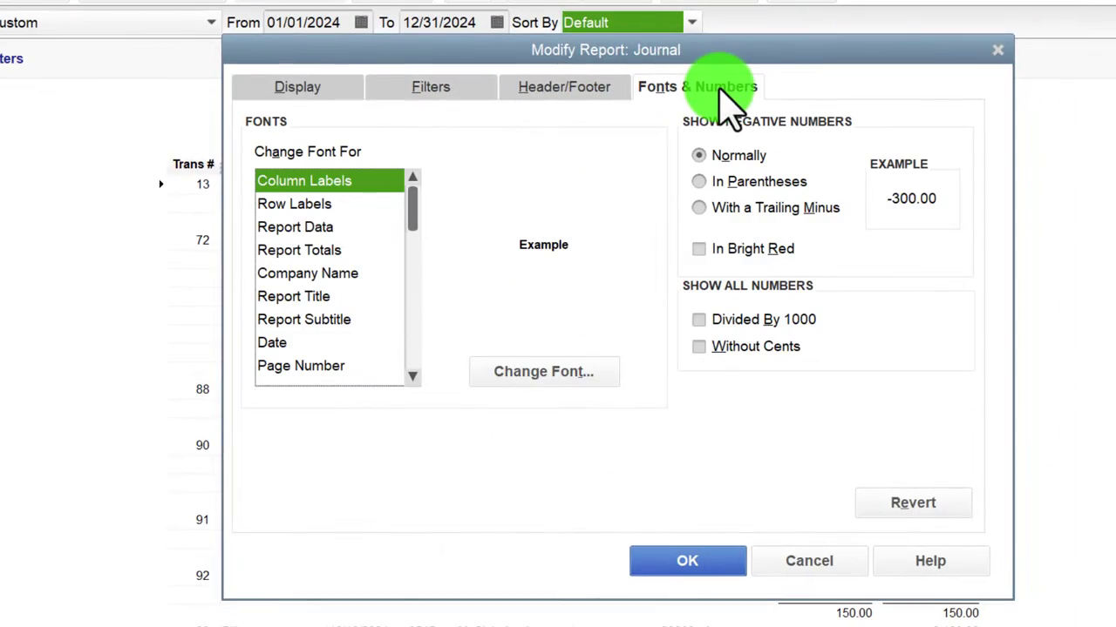
left_click(586, 372)
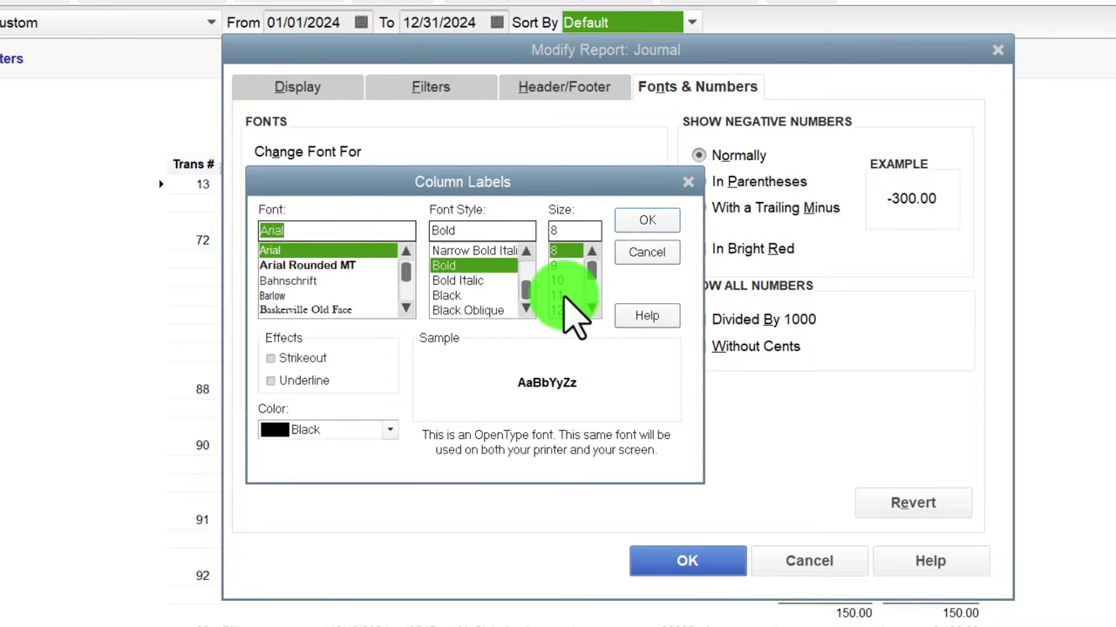
left_click(645, 224)
left_click(469, 174)
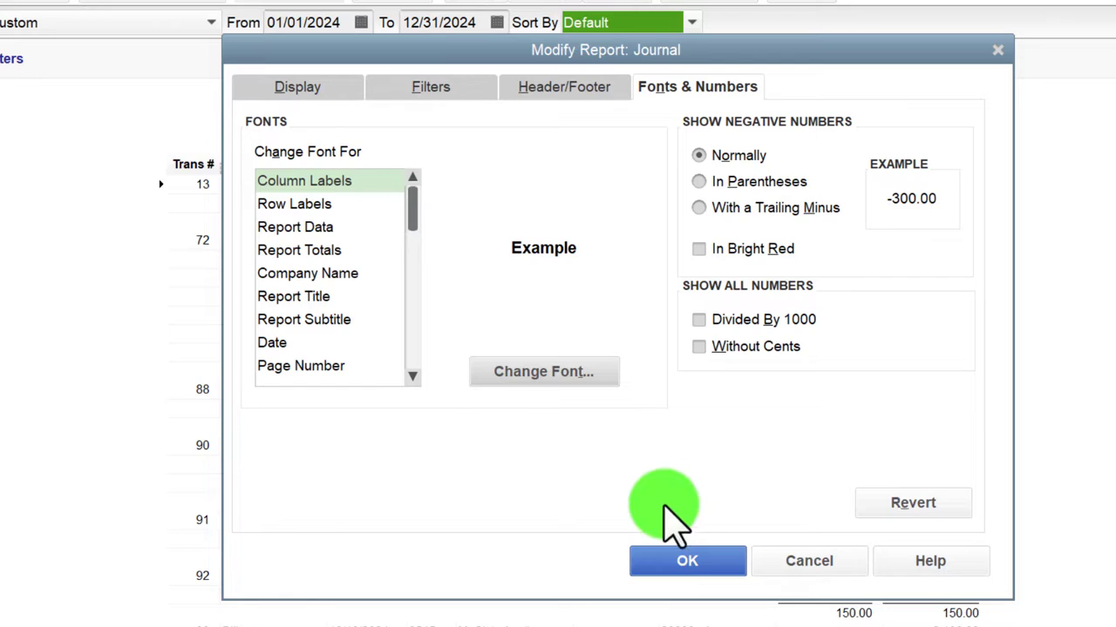
left_click(687, 558)
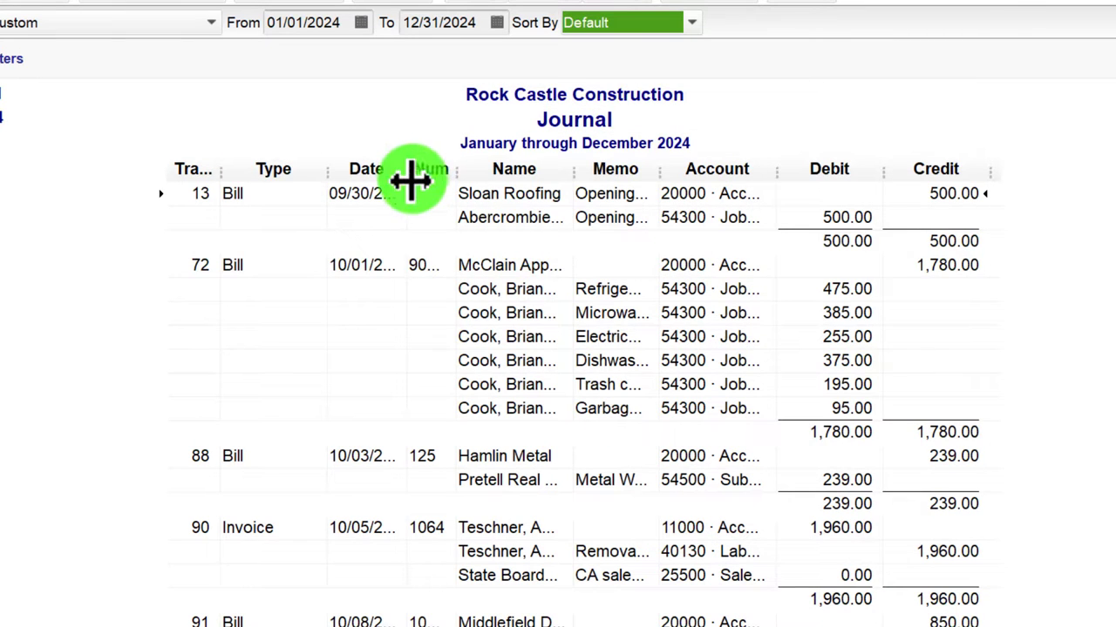
Widen the Journal report's Date, Name, Memo and Account columns so their entries are easier to read.
left_click_drag(435, 176, 437, 176)
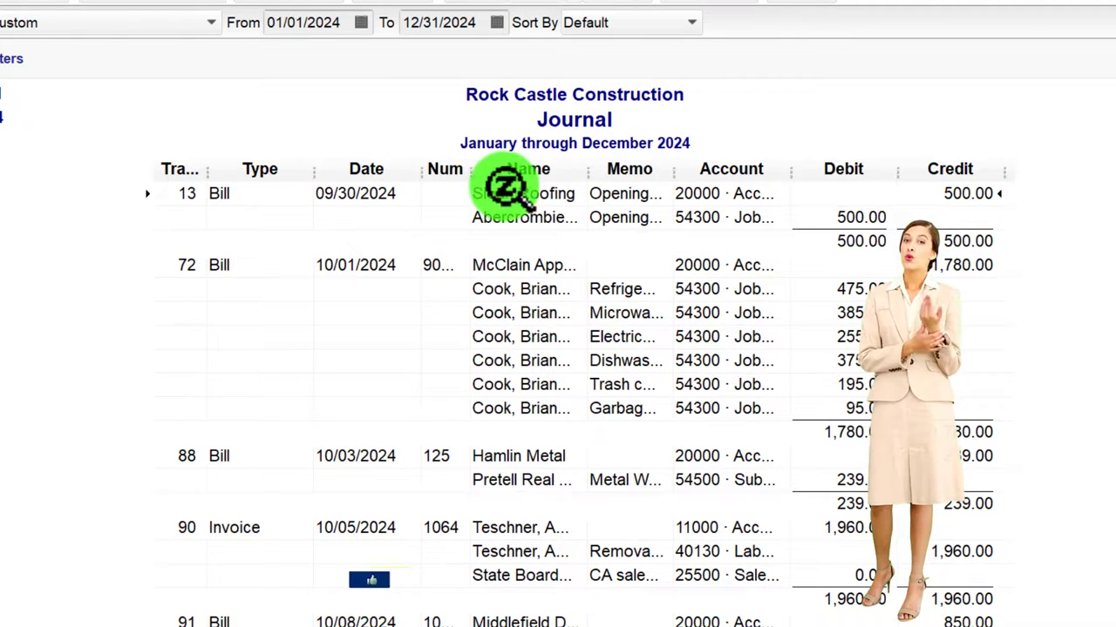
left_click_drag(612, 176, 652, 194)
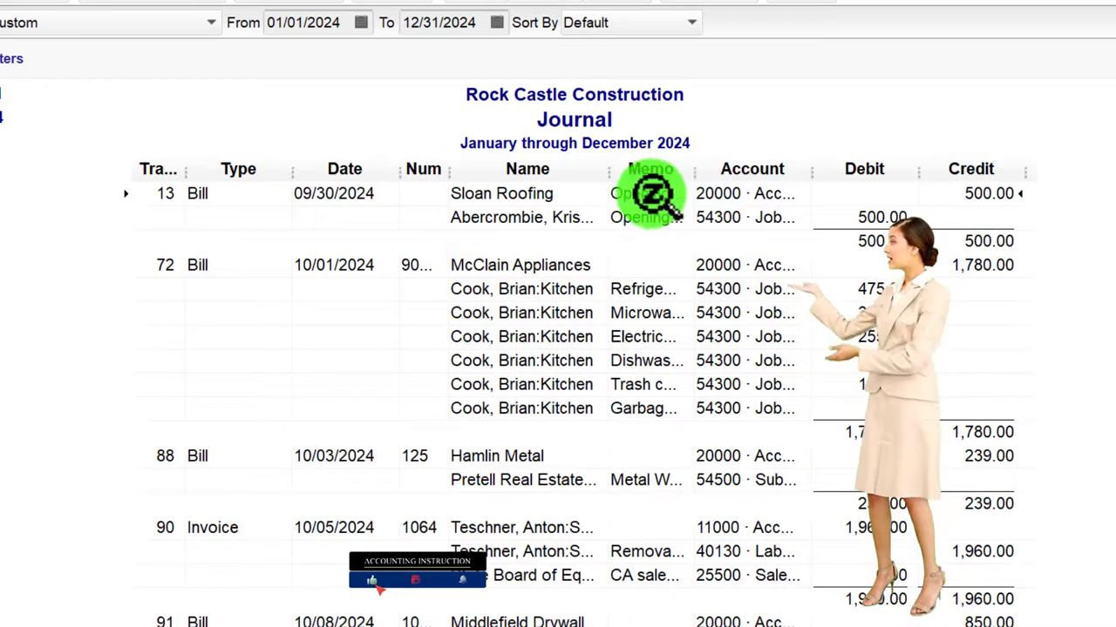
left_click_drag(739, 177, 759, 177)
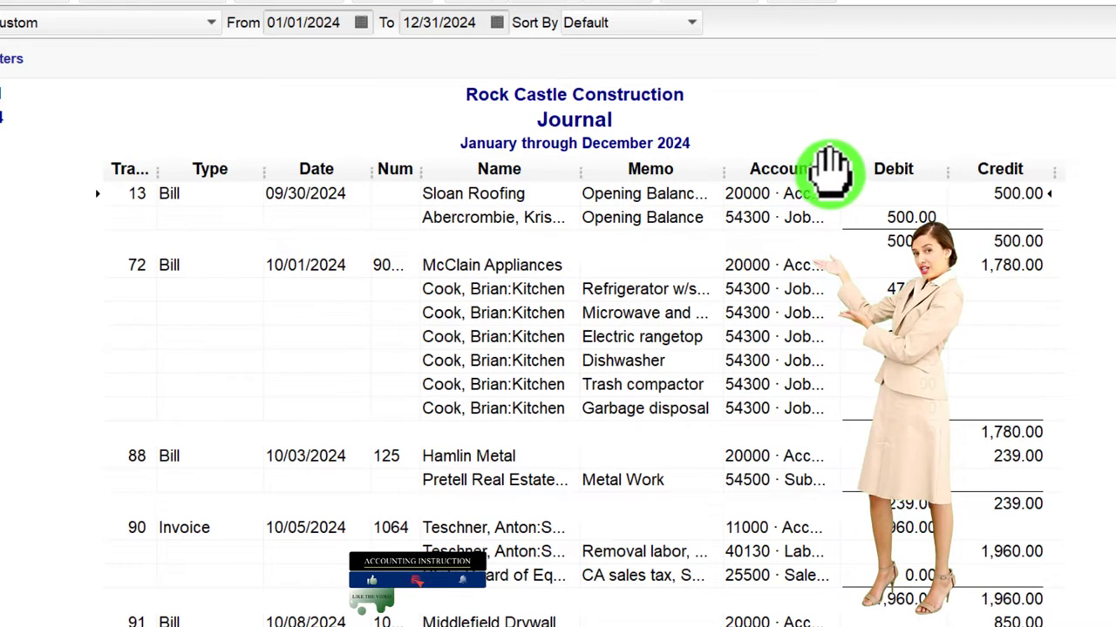
mouse_move(886, 173)
left_mouse_down()
mouse_move(934, 174)
mouse_move(870, 177)
left_mouse_up()
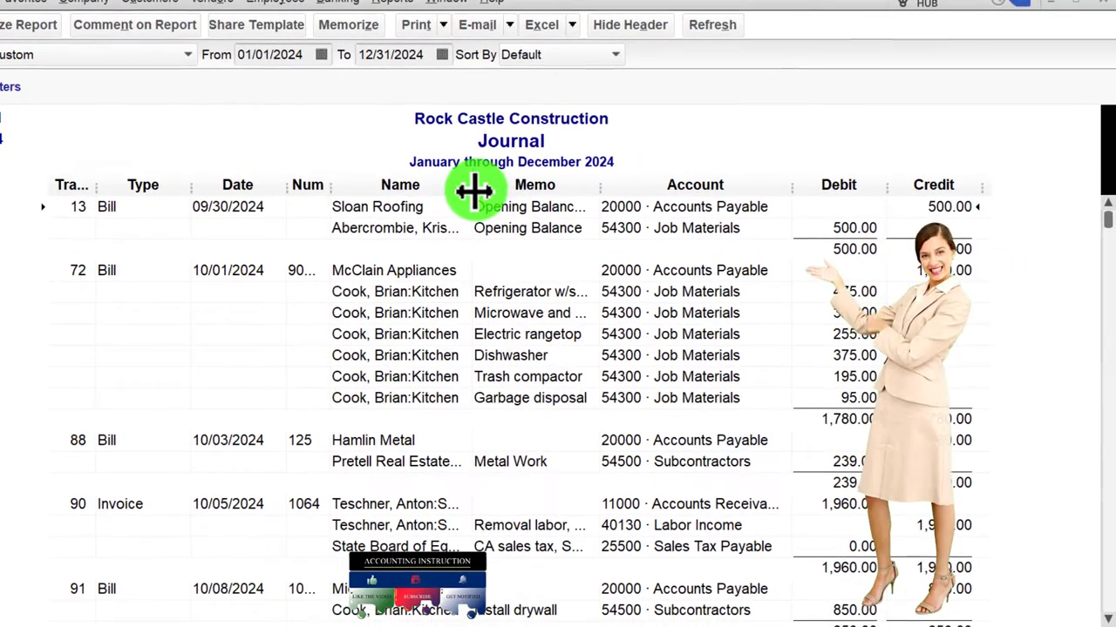
left_click_drag(485, 190, 495, 188)
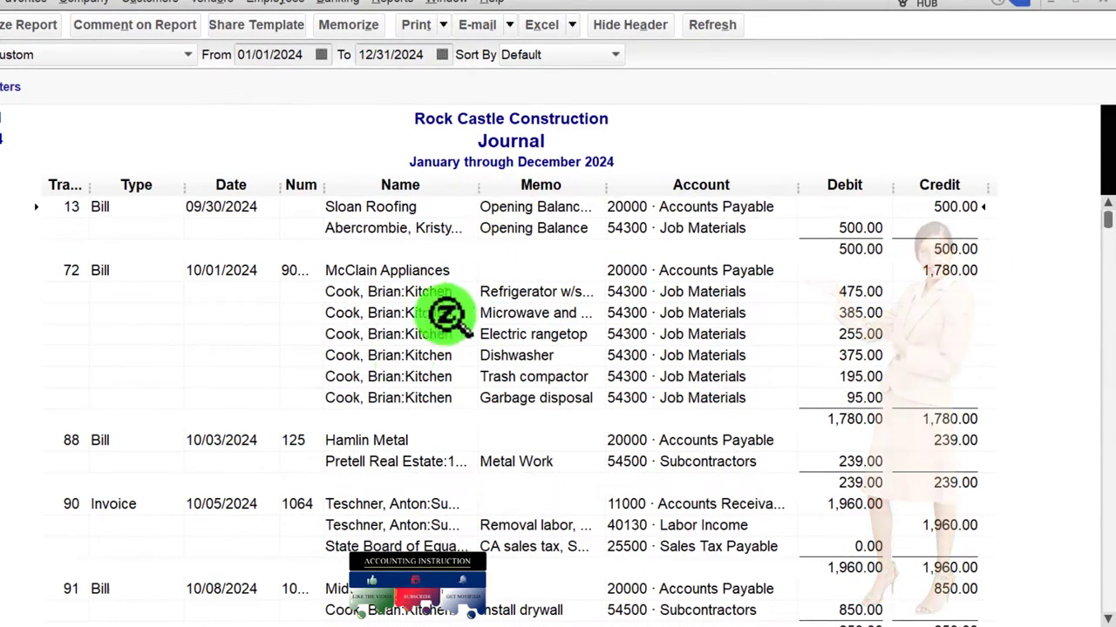
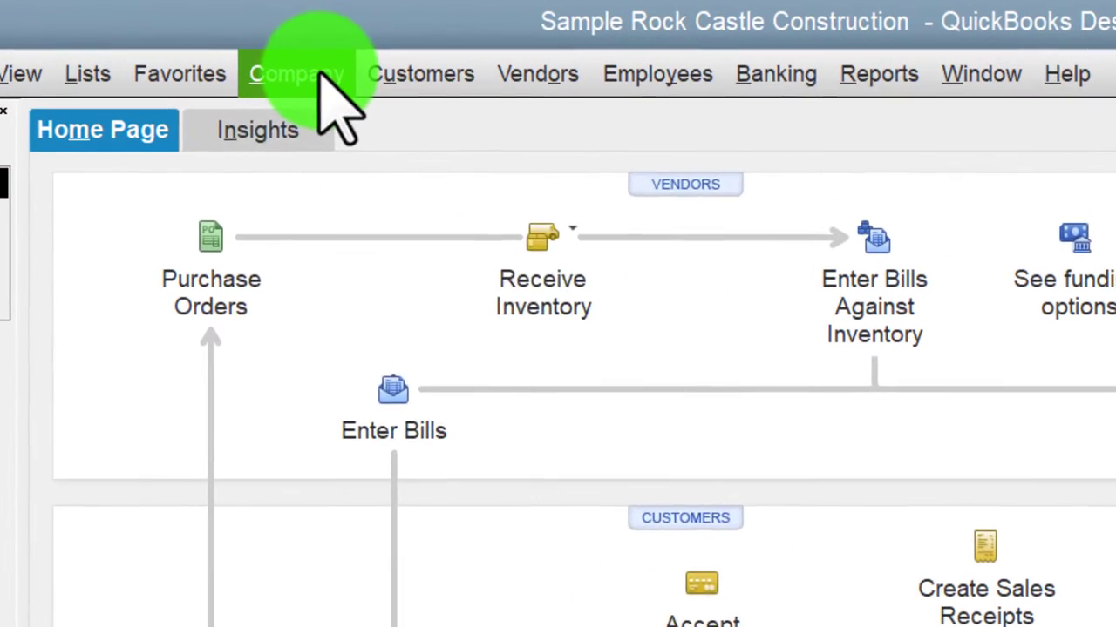
Look up the Make General Journal Entries command among the company commands, and return to the Journal report.
left_click(224, 51)
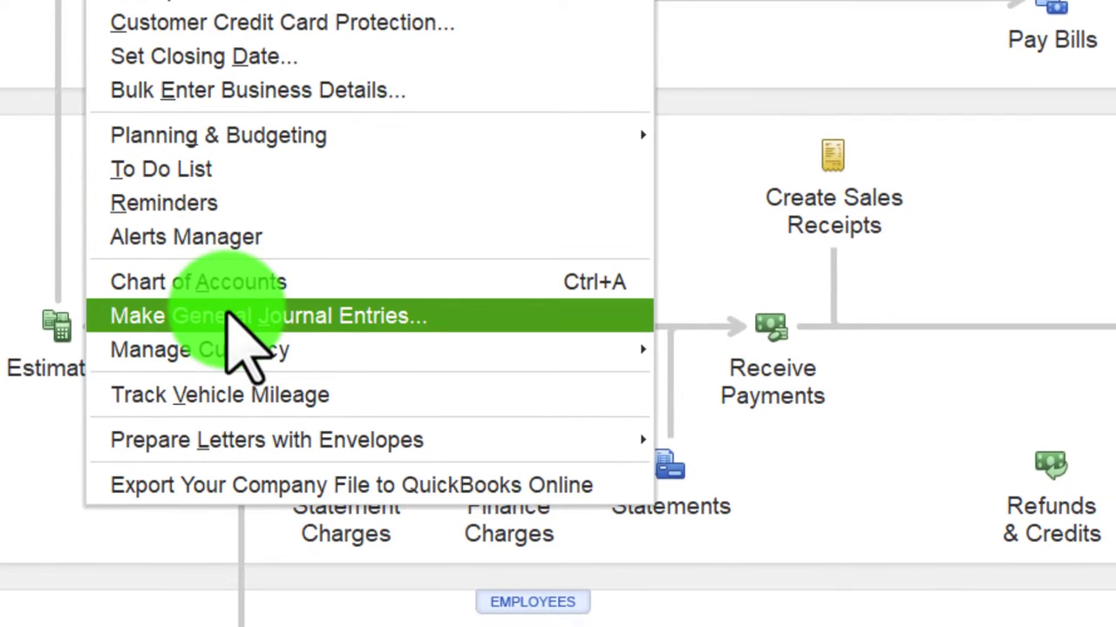
left_click(229, 316)
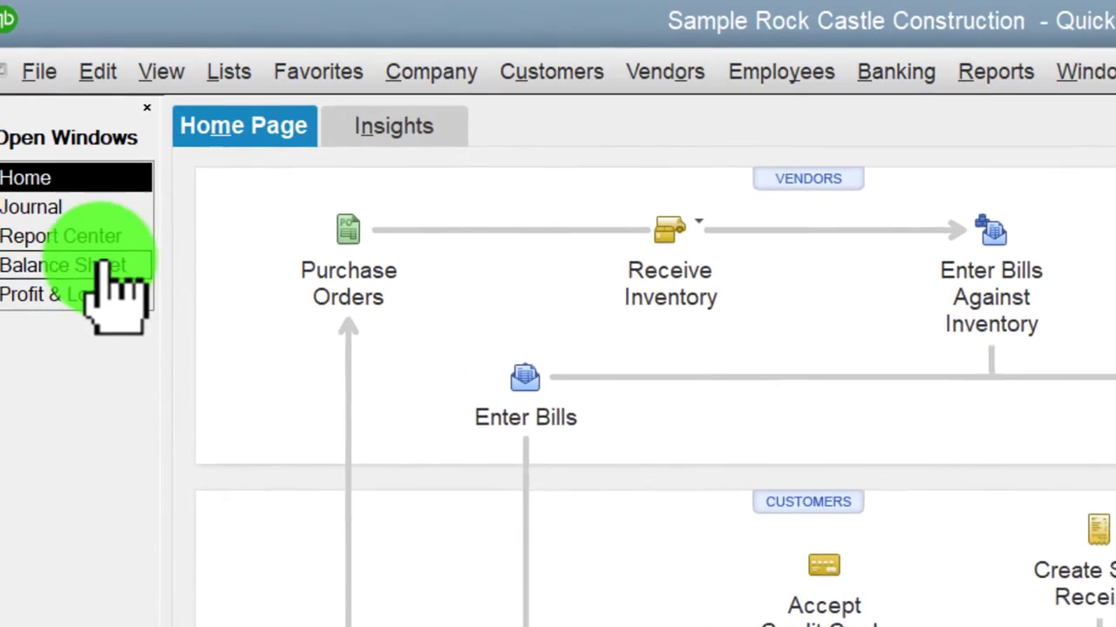
left_click(80, 209)
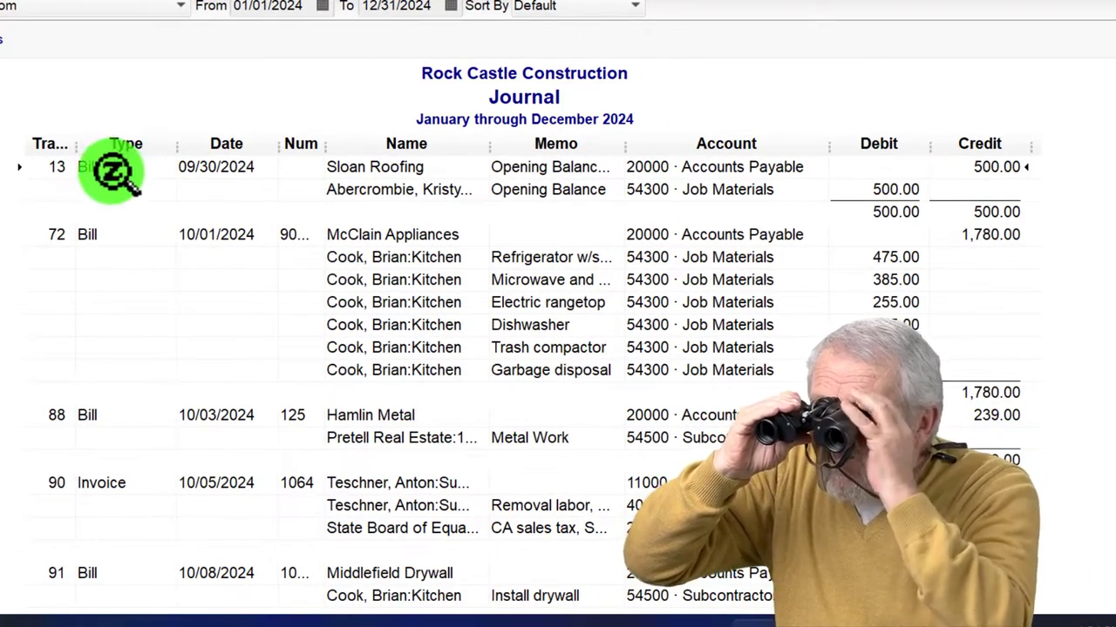
Examine the transaction types listed throughout the Journal report, and return to its beginning.
scroll(122, 357, "down", 1)
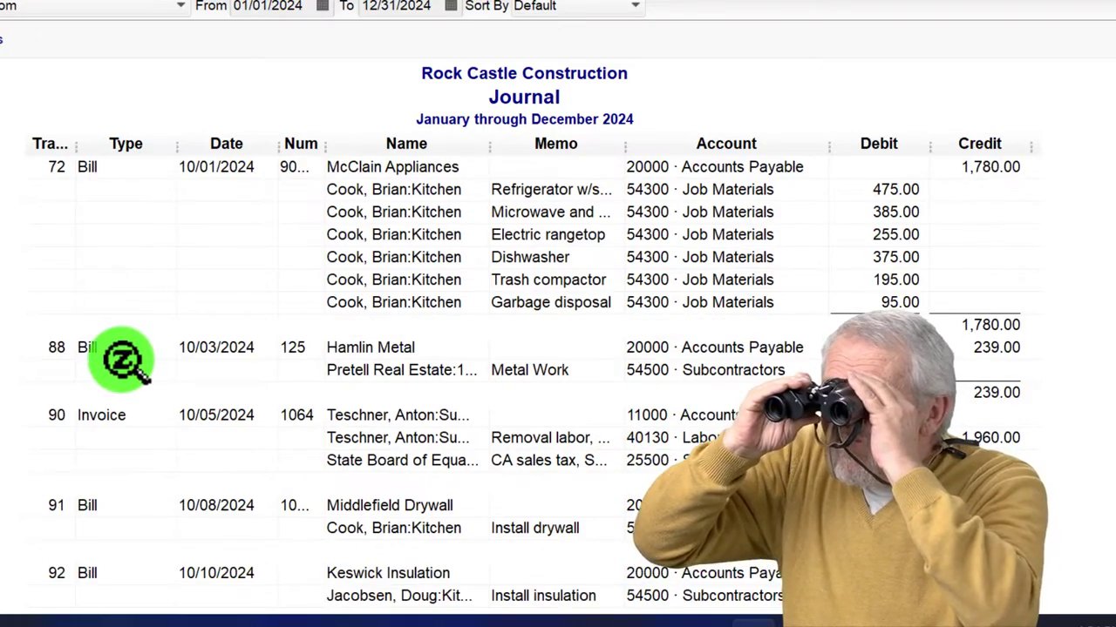
scroll(122, 359, "down", 9)
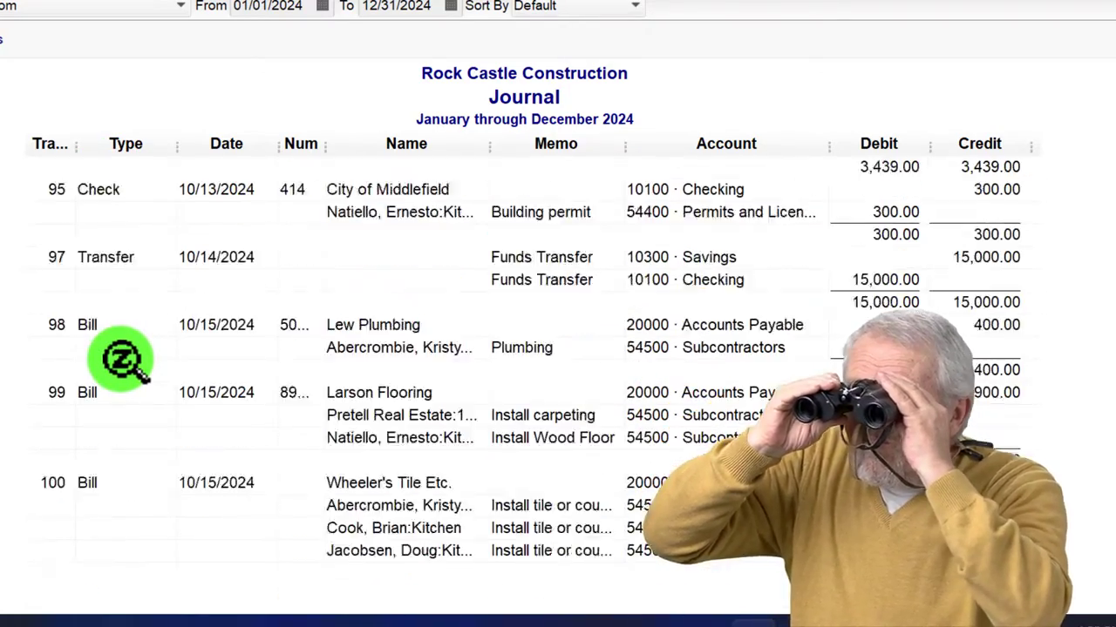
scroll(122, 359, "down", 10)
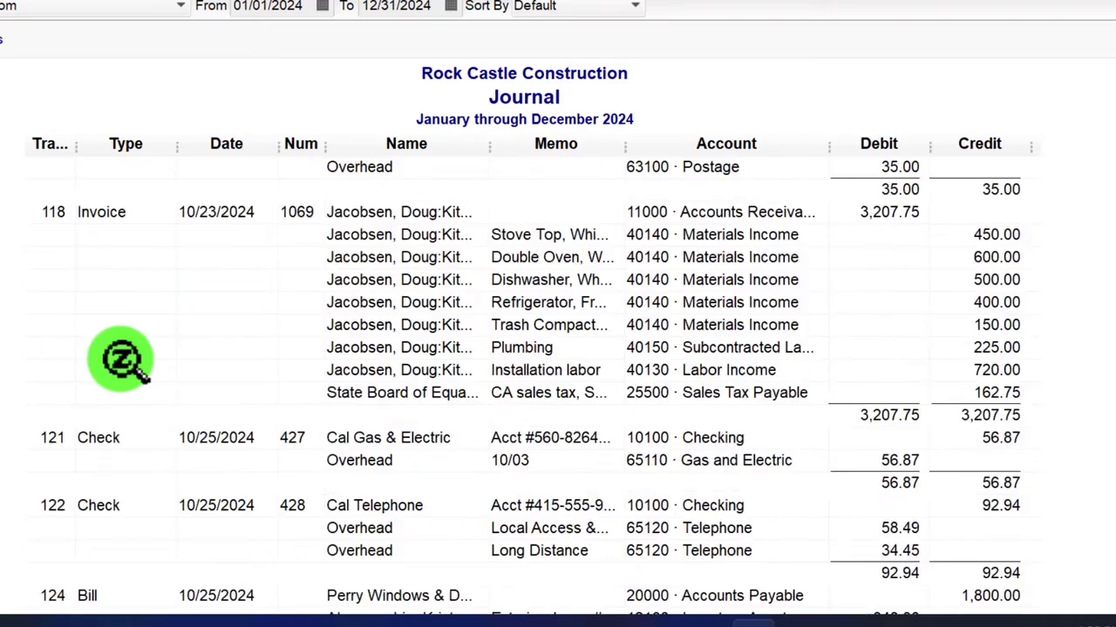
scroll(122, 359, "down", 10)
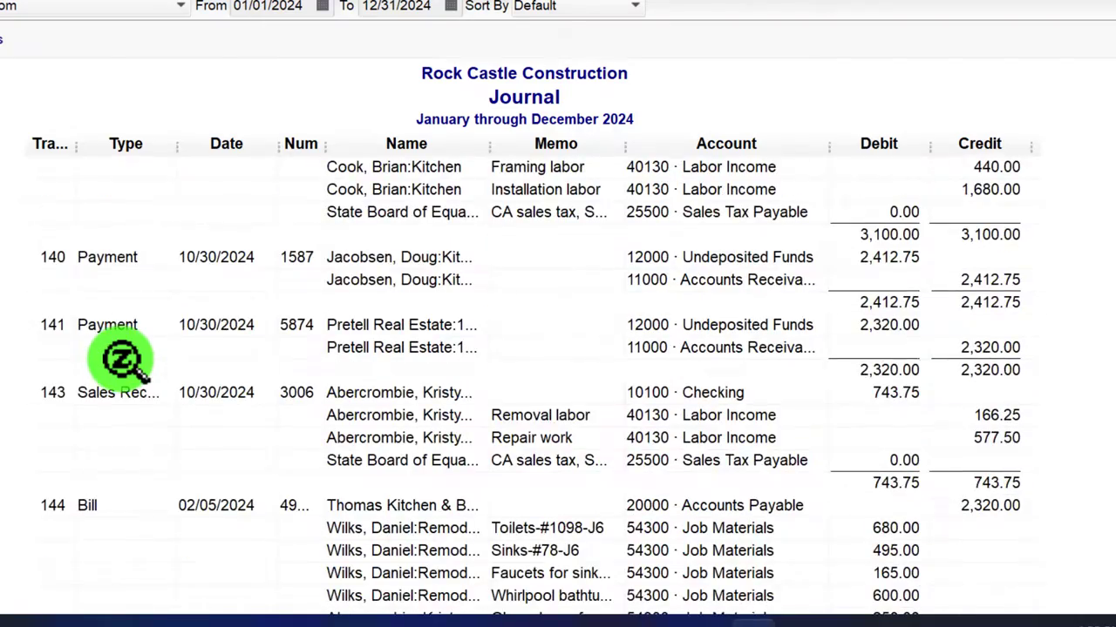
scroll(120, 360, "up", 20)
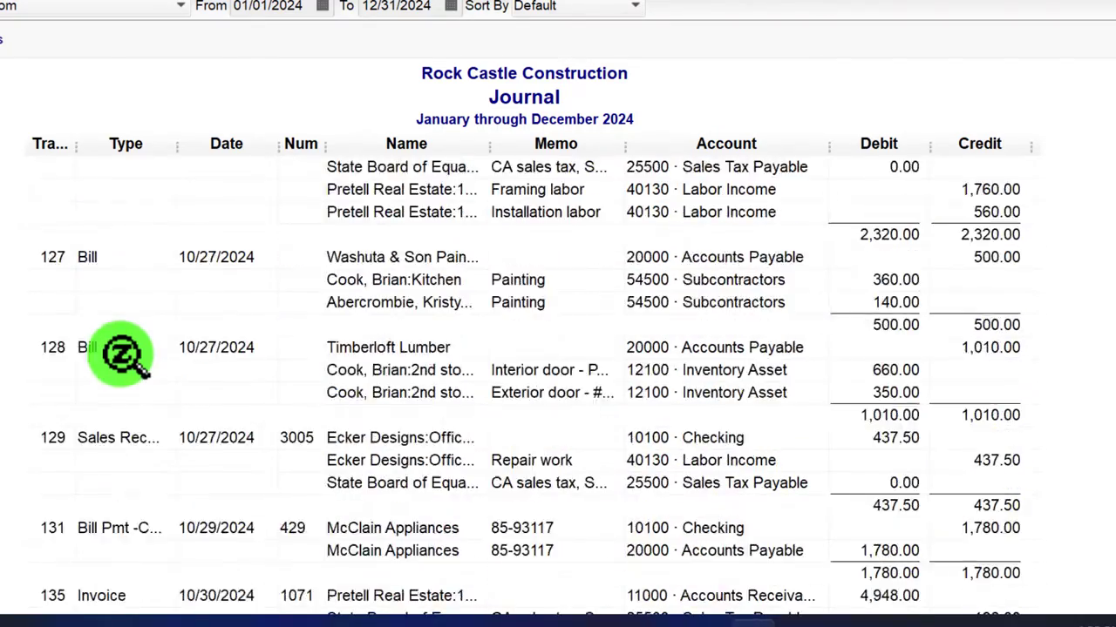
scroll(122, 359, "up", 8)
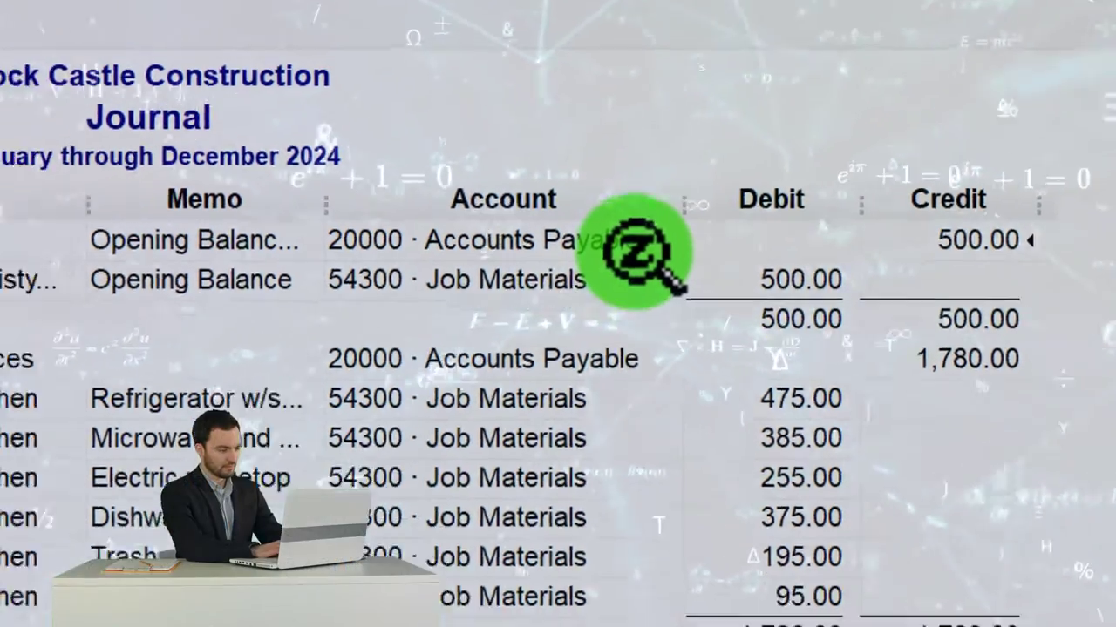
Examine the accounts, debits and credits recorded for each transaction in the Journal report.
scroll(680, 174, "down", 10)
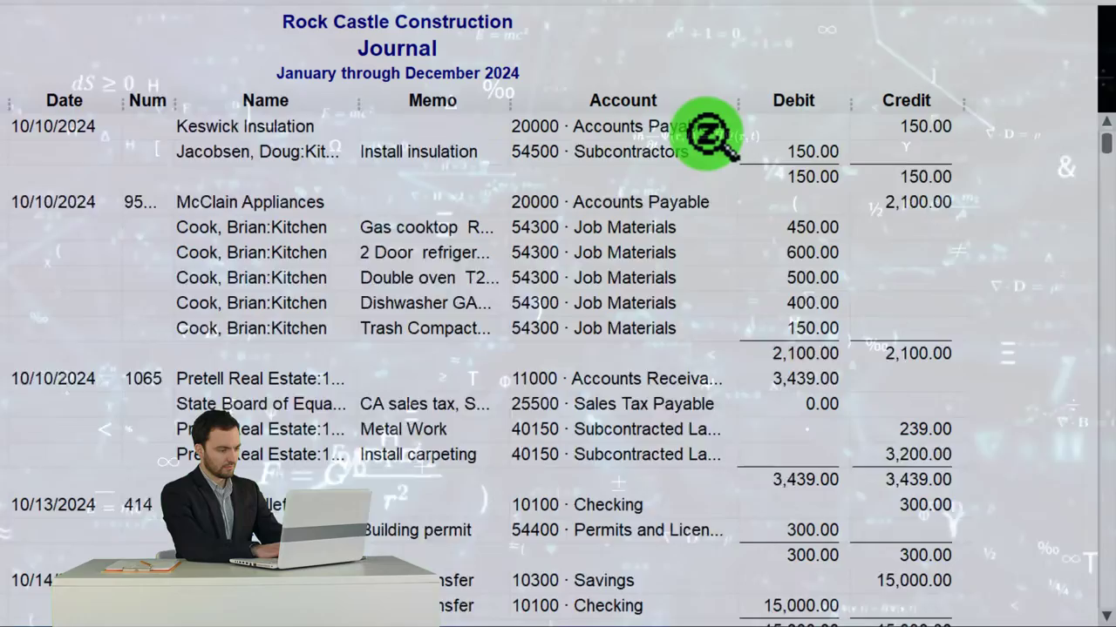
scroll(735, 155, "down", 7)
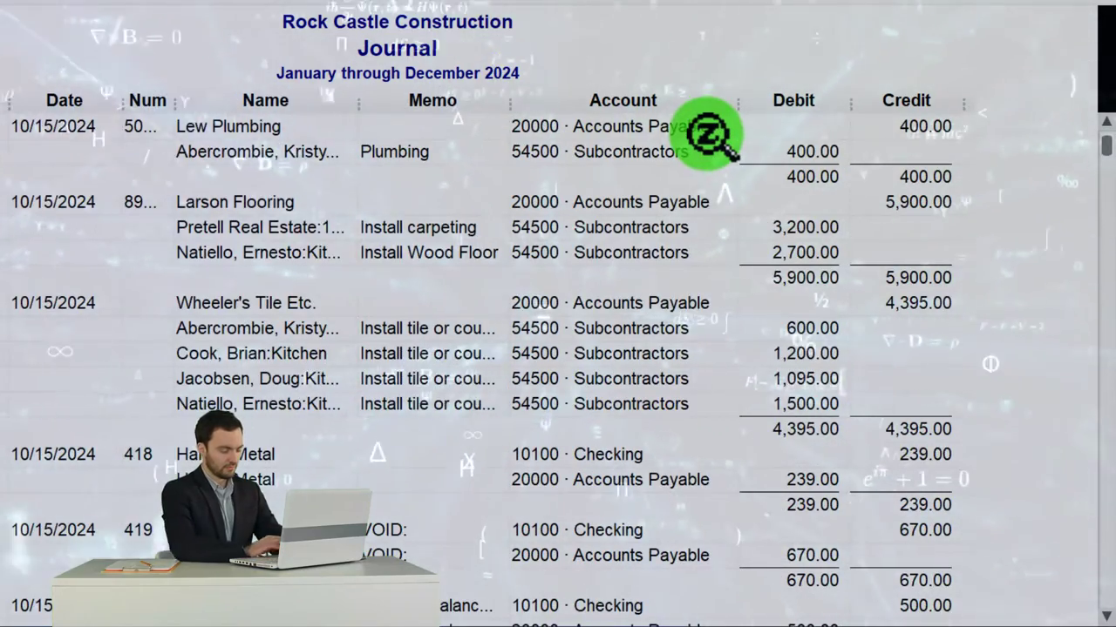
scroll(734, 155, "down", 7)
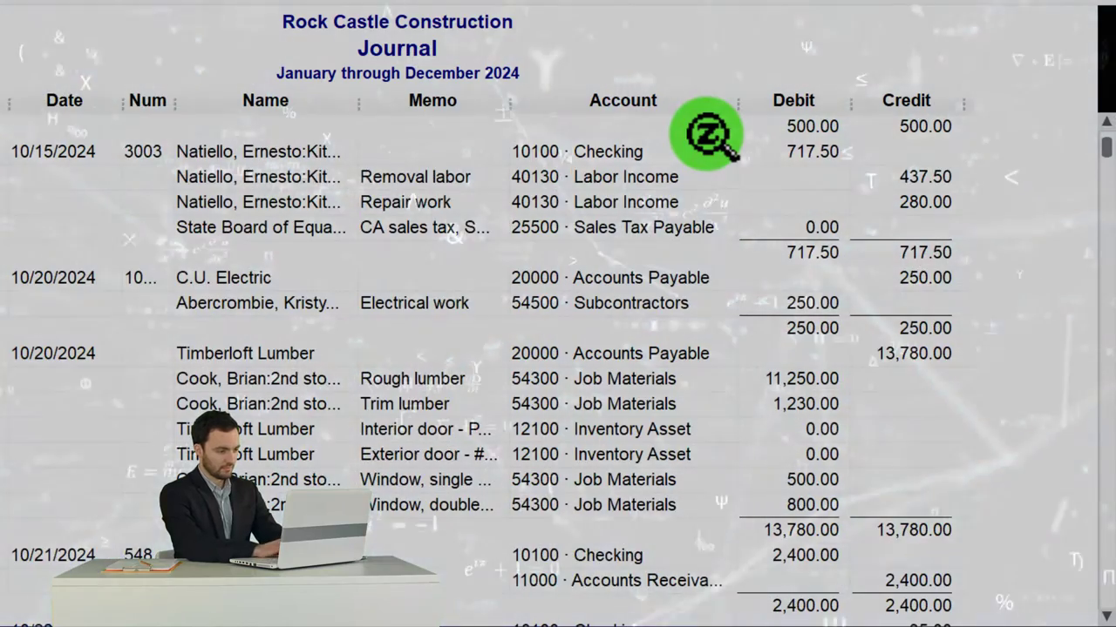
scroll(735, 155, "down", 4)
scroll(706, 135, "down", 12)
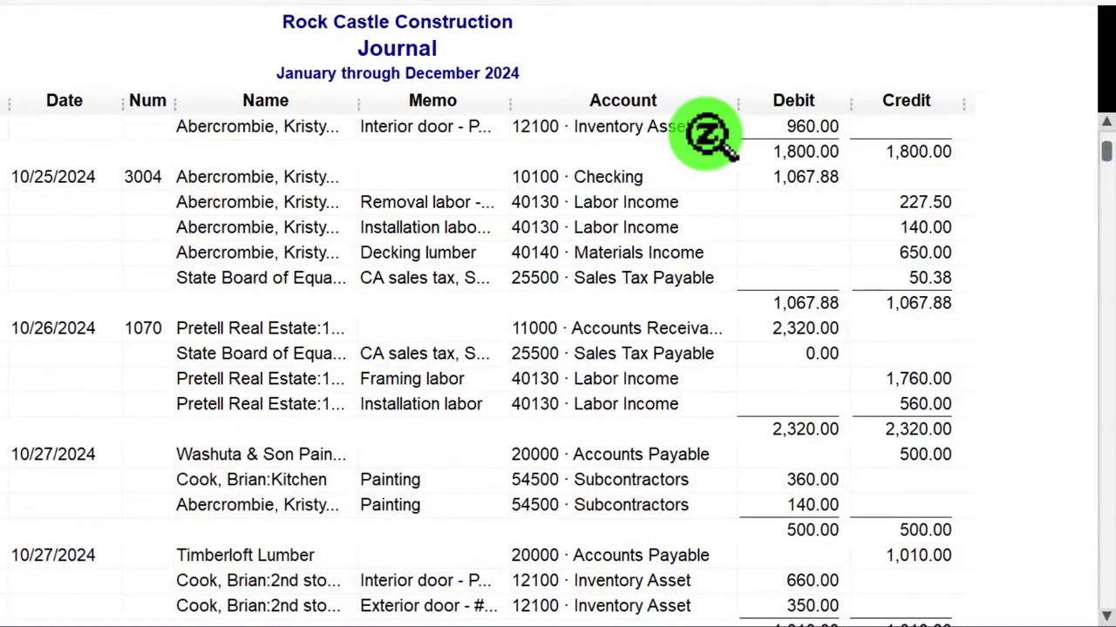
scroll(706, 135, "down", 4)
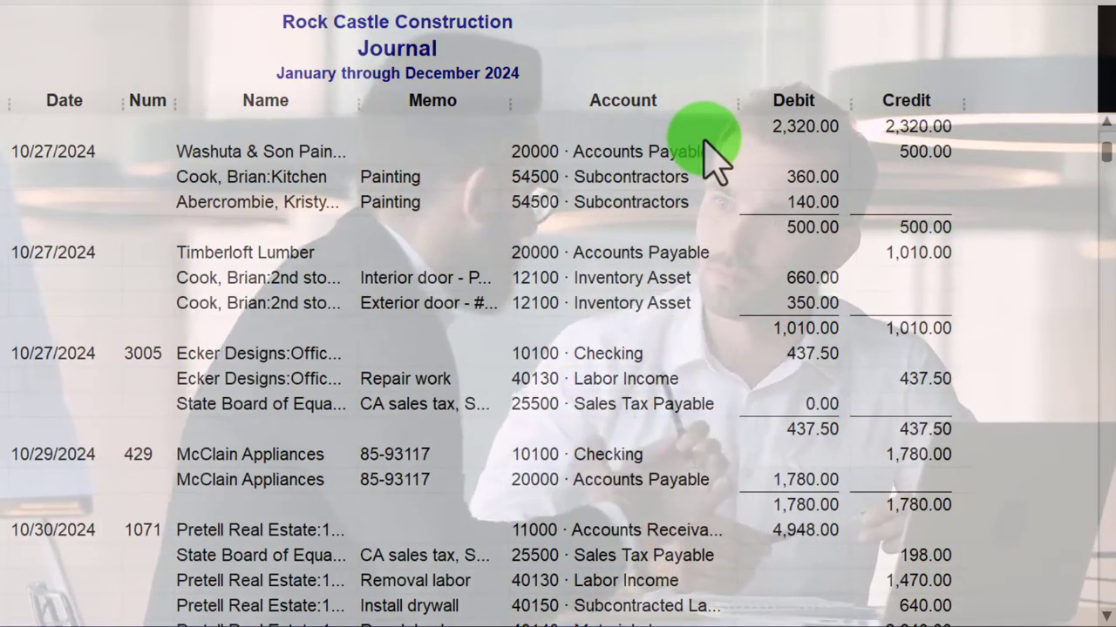
scroll(706, 140, "down", 3)
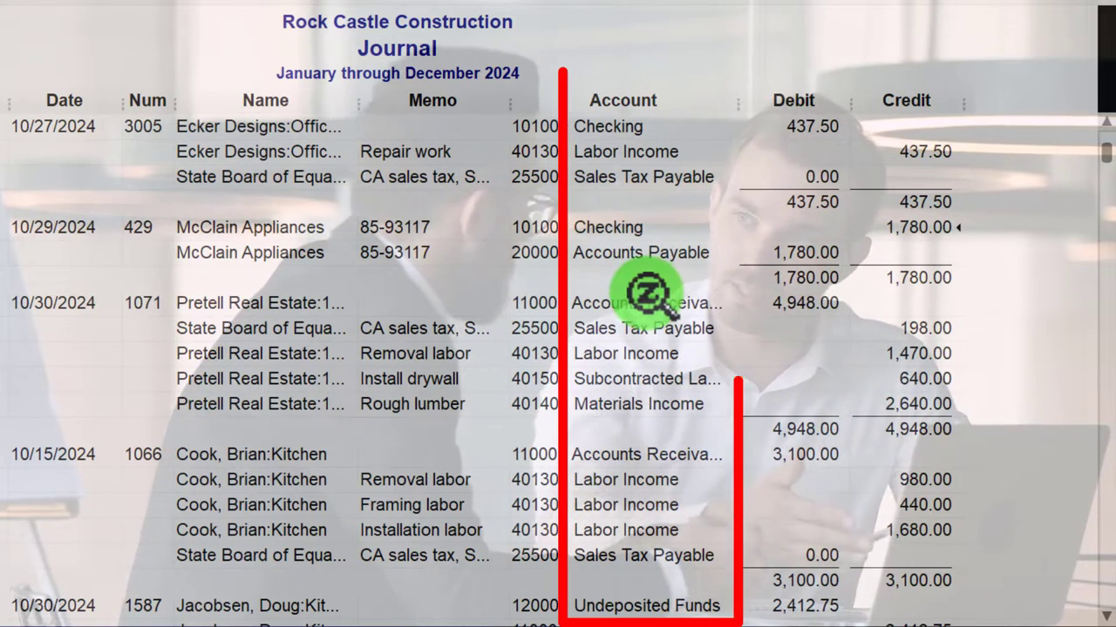
Compare the accounts debited and credited in the Journal report's transactions from late October through November 2024.
scroll(646, 301, "down", 2)
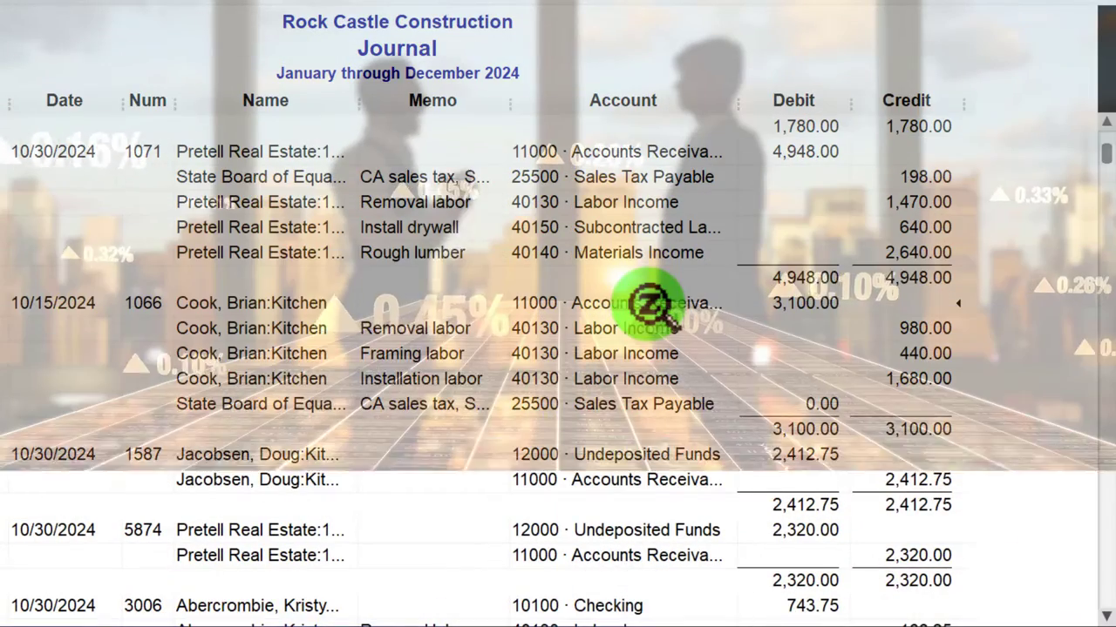
scroll(646, 302, "down", 2)
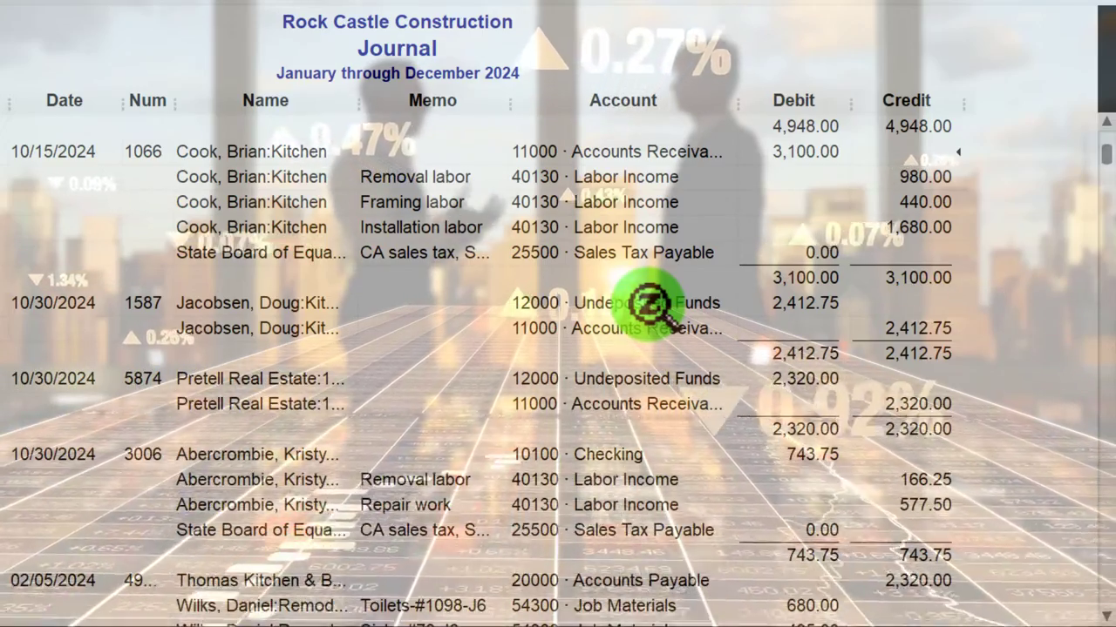
scroll(647, 302, "down", 2)
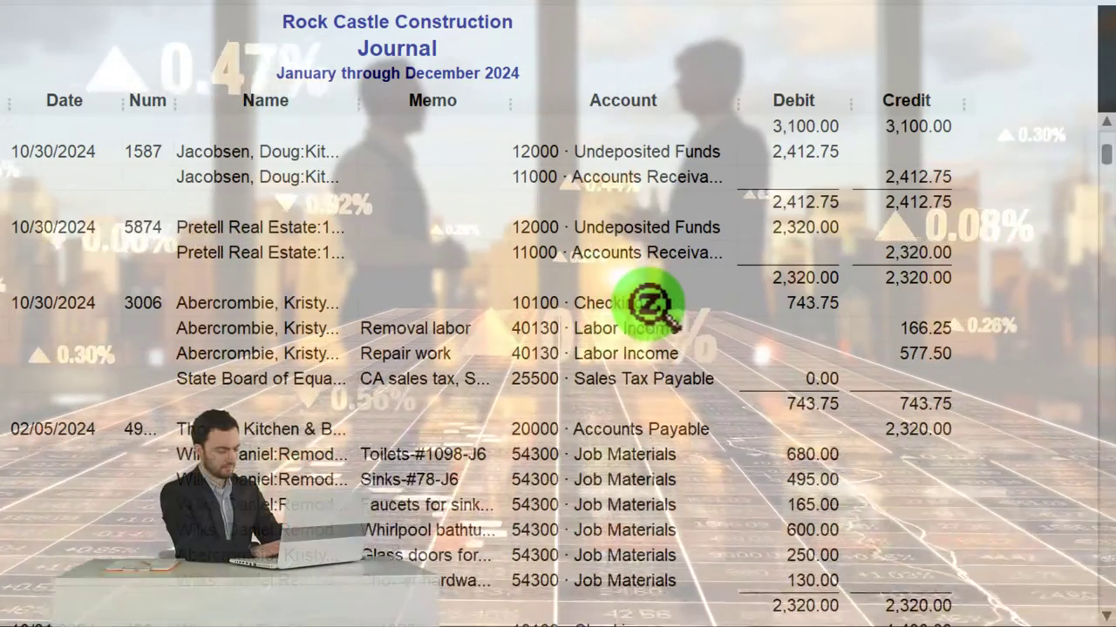
scroll(647, 302, "down", 3)
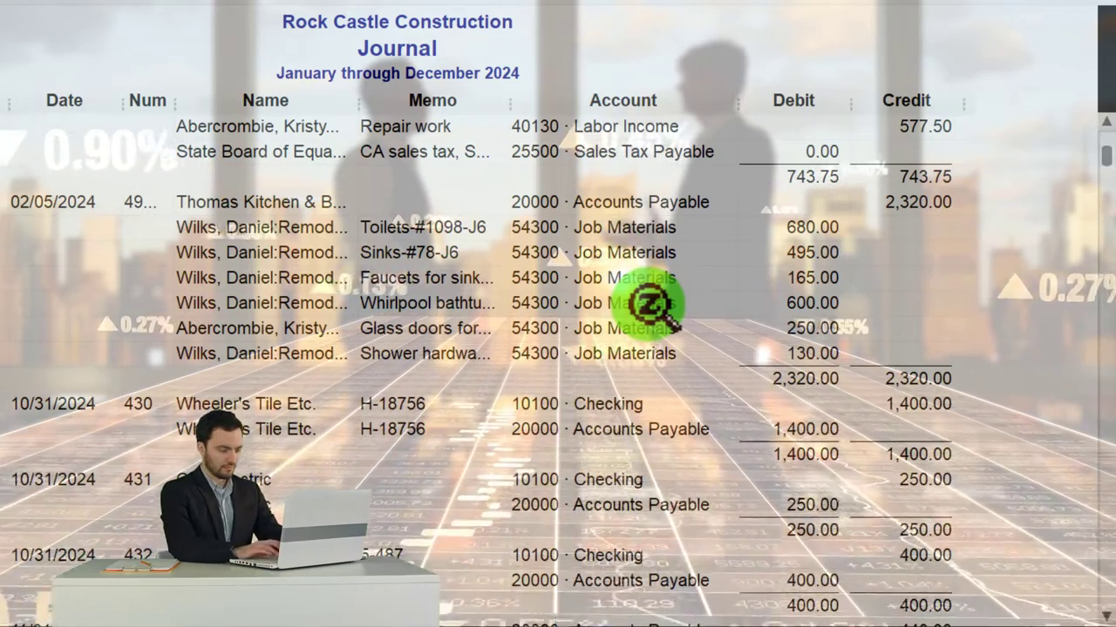
scroll(646, 302, "down", 3)
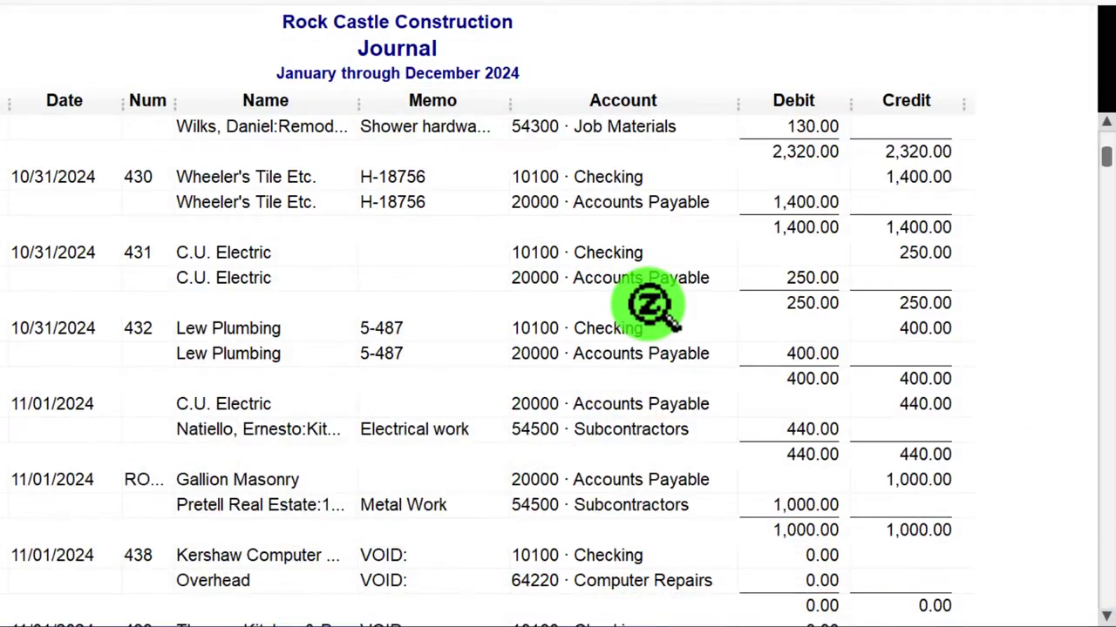
scroll(647, 302, "down", 15)
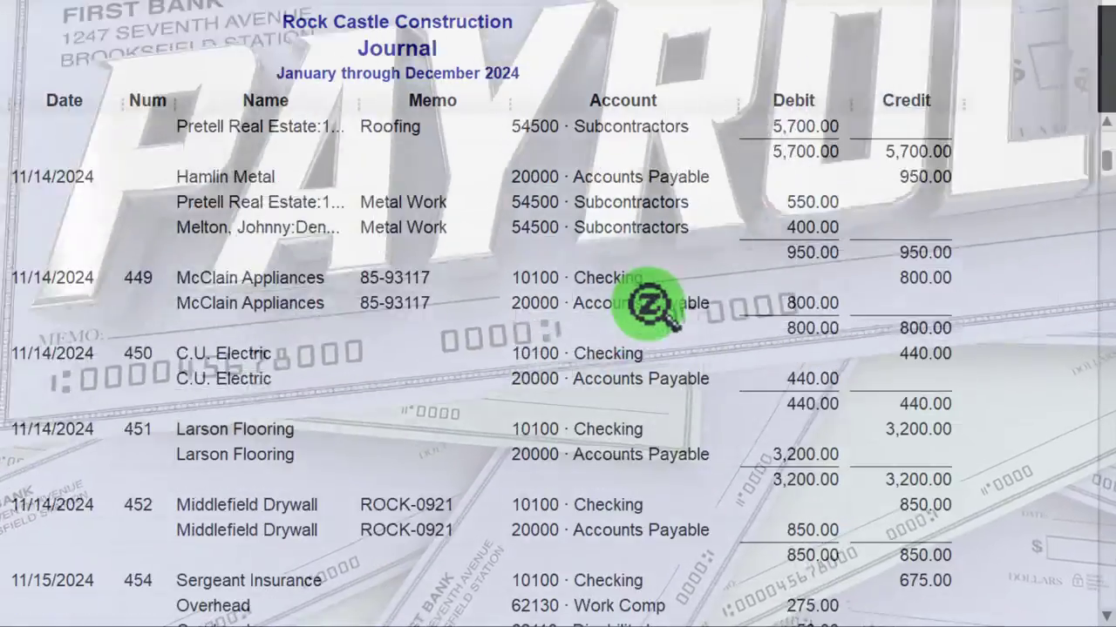
scroll(646, 302, "down", 20)
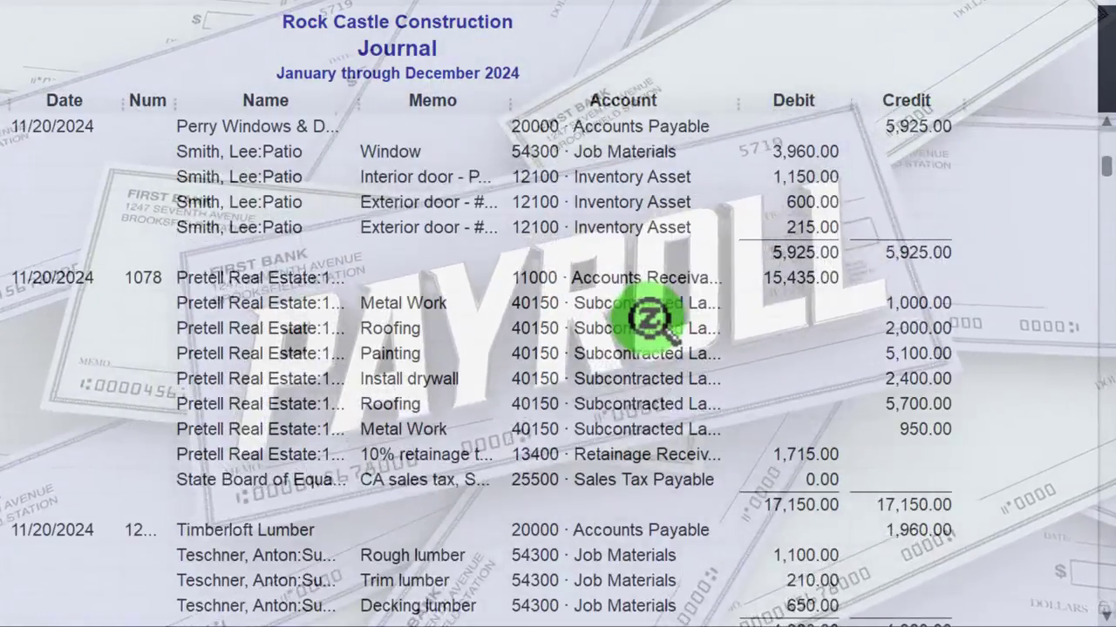
scroll(647, 320, "down", 10)
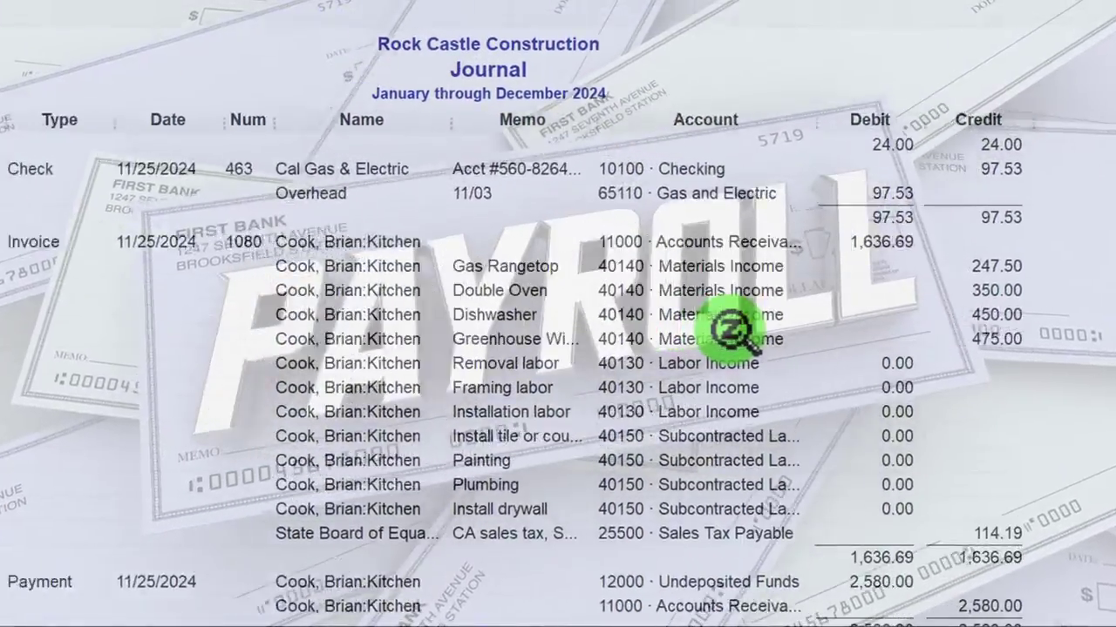
scroll(828, 366, "down", 5)
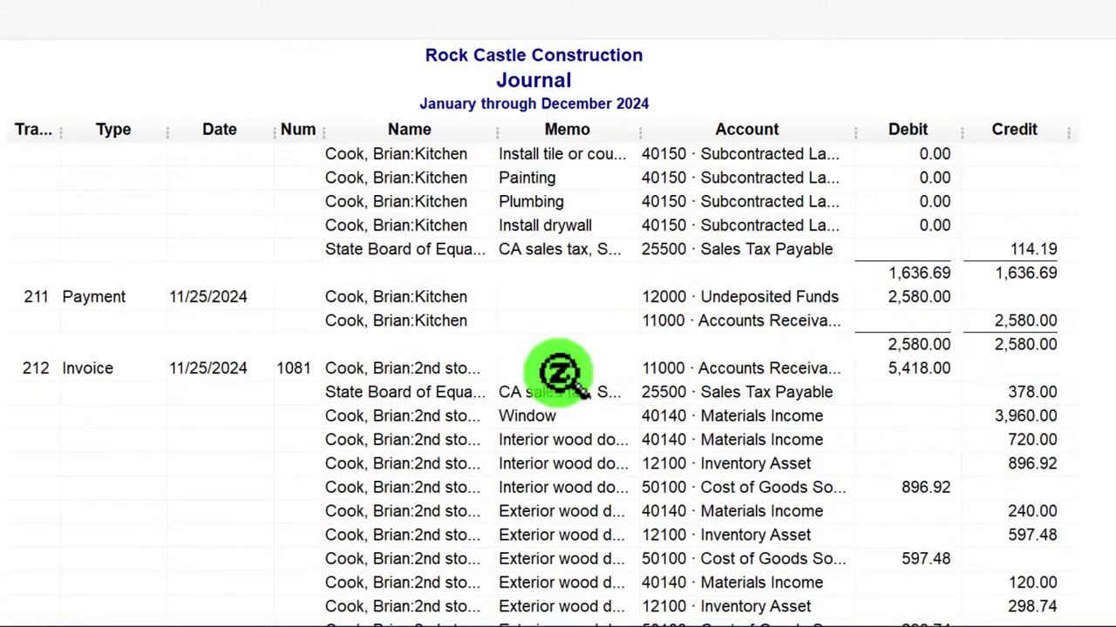
Look through the Journal report's remaining payments, deposits, bills and invoices, down to the 01/13/2024 paychecks.
scroll(575, 388, "down", 2)
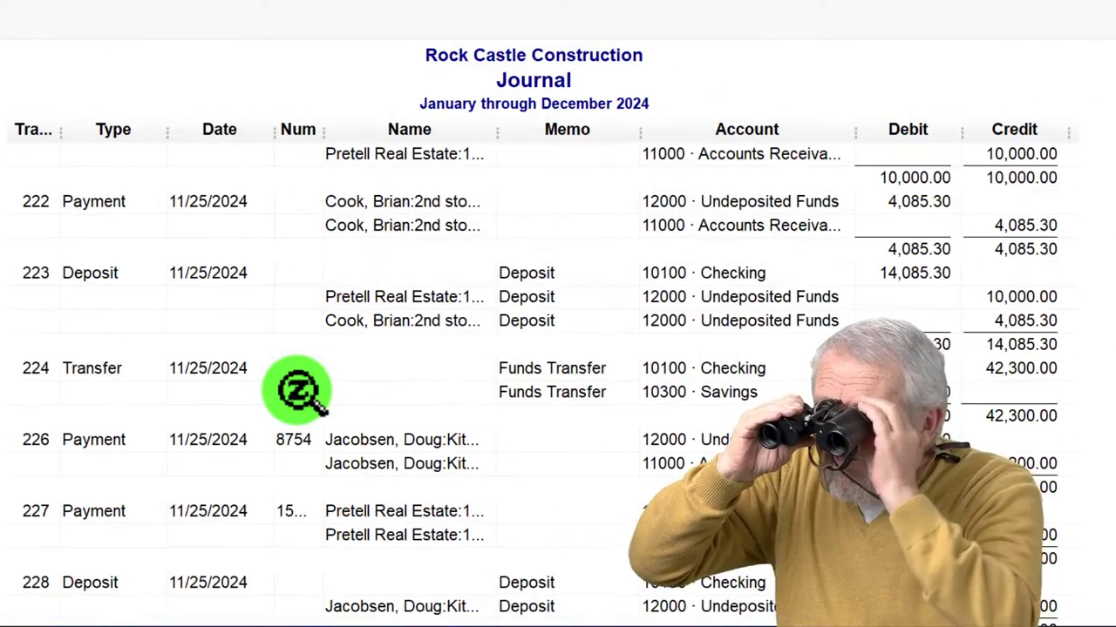
scroll(299, 392, "down", 14)
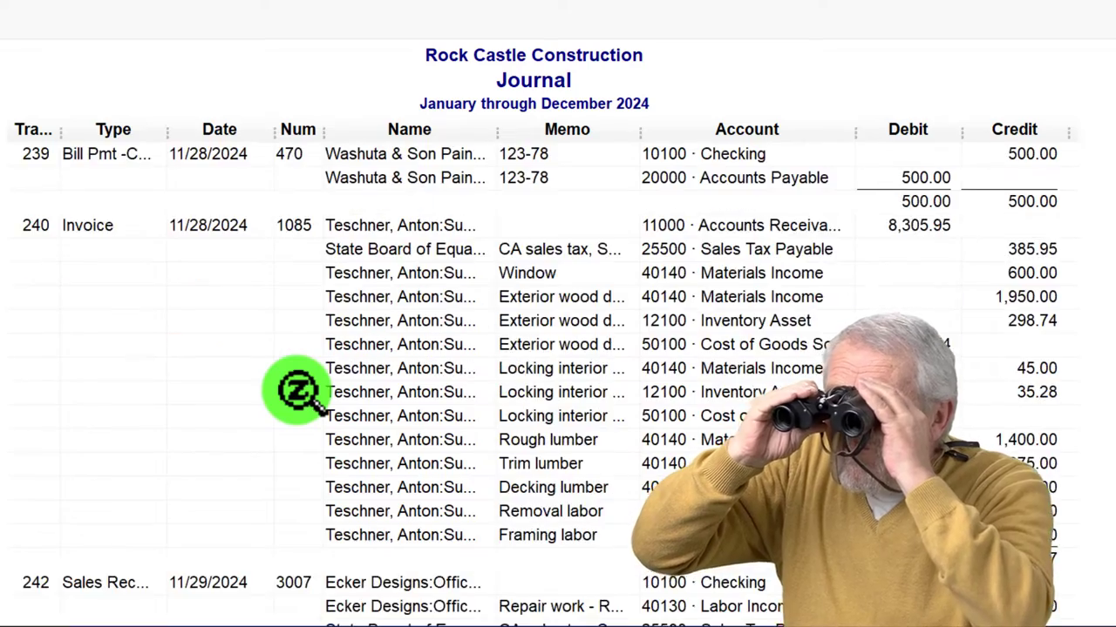
scroll(297, 392, "down", 4)
scroll(398, 293, "down", 7)
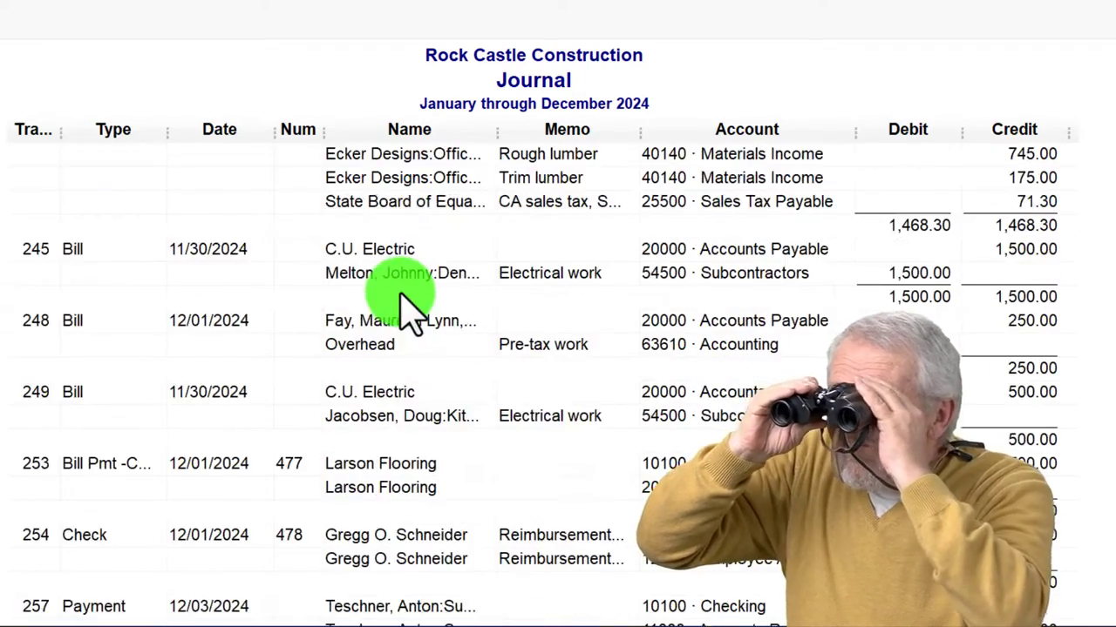
scroll(406, 301, "down", 3)
scroll(401, 300, "down", 7)
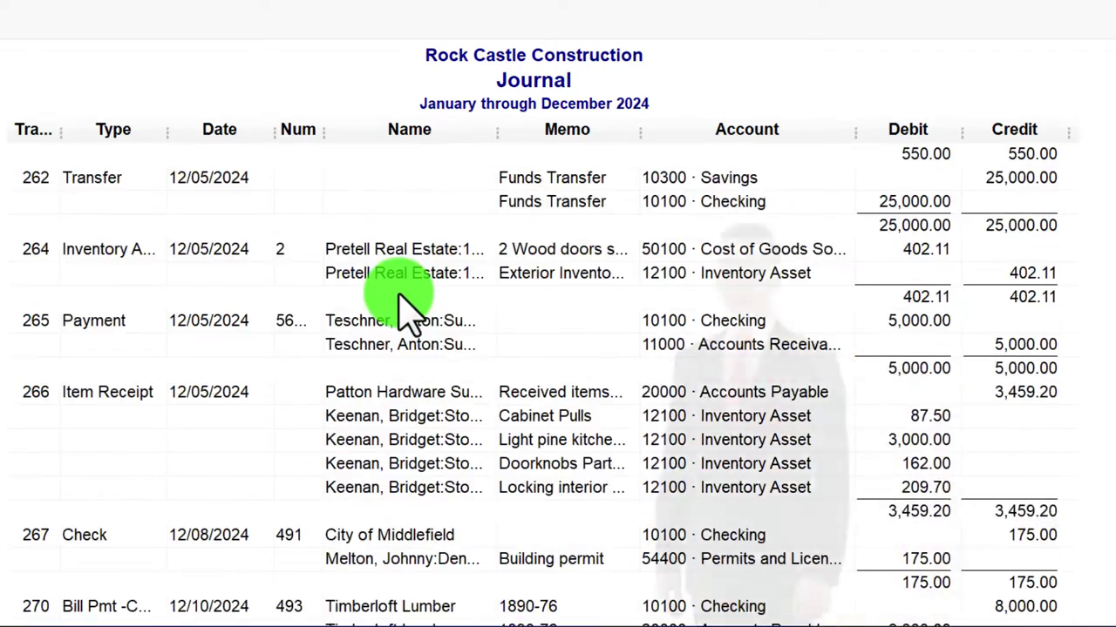
scroll(401, 301, "down", 7)
scroll(404, 301, "down", 10)
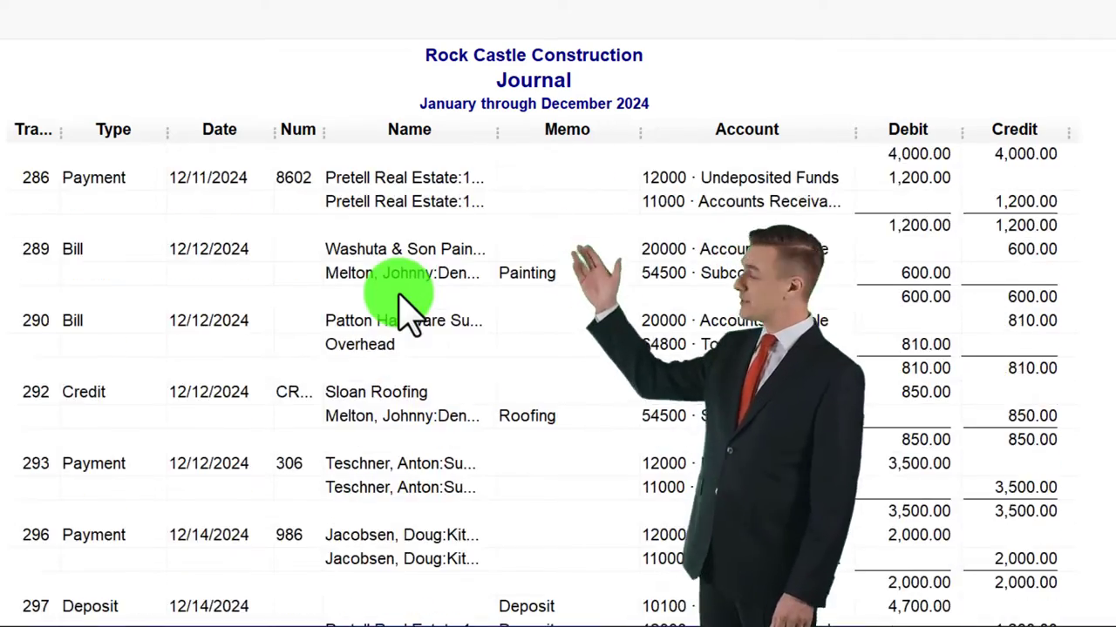
scroll(402, 301, "down", 3)
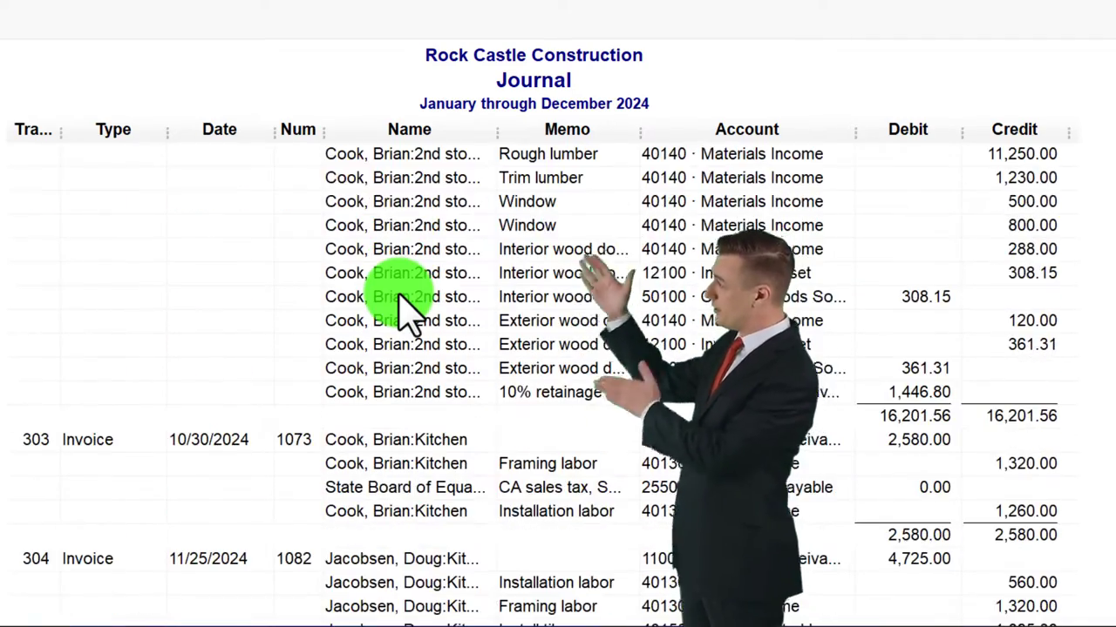
scroll(403, 301, "up", 3)
scroll(401, 320, "down", 4)
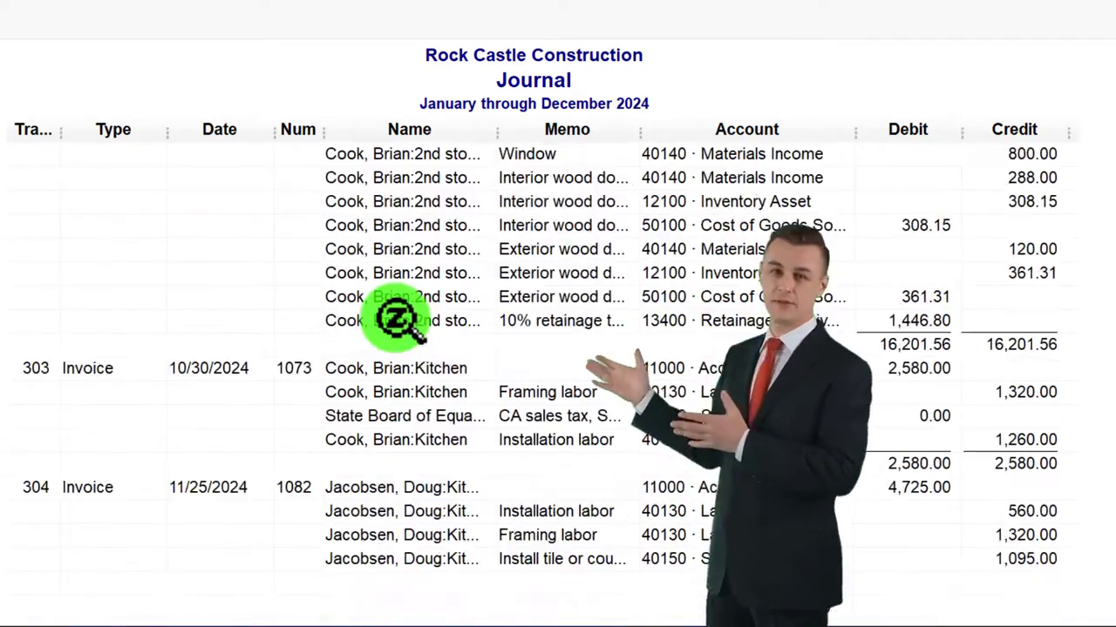
scroll(396, 320, "down", 7)
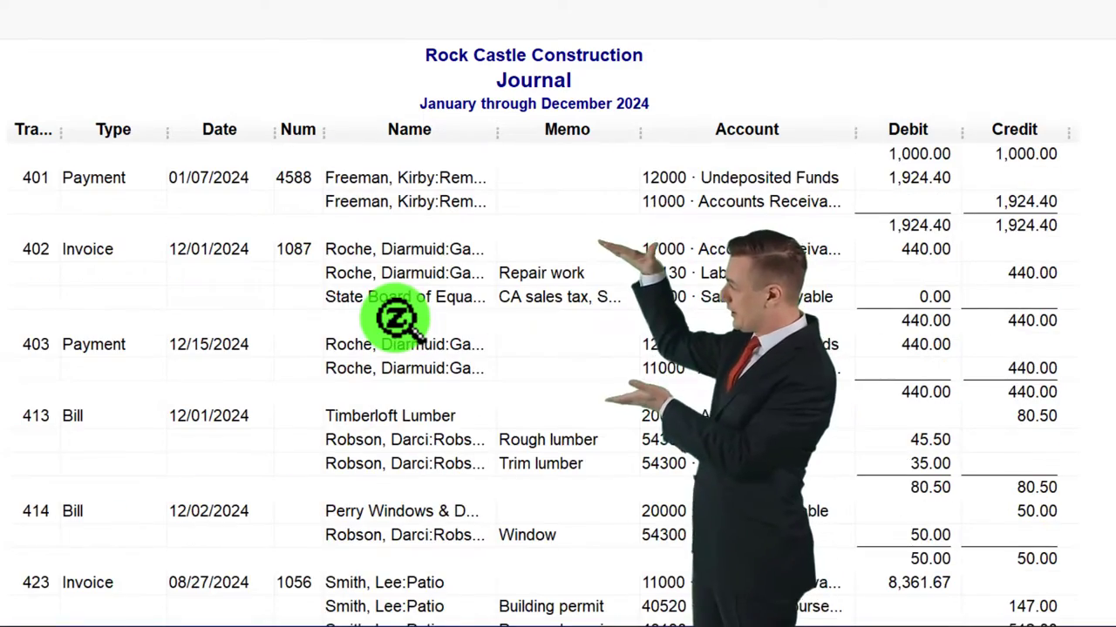
scroll(397, 320, "down", 16)
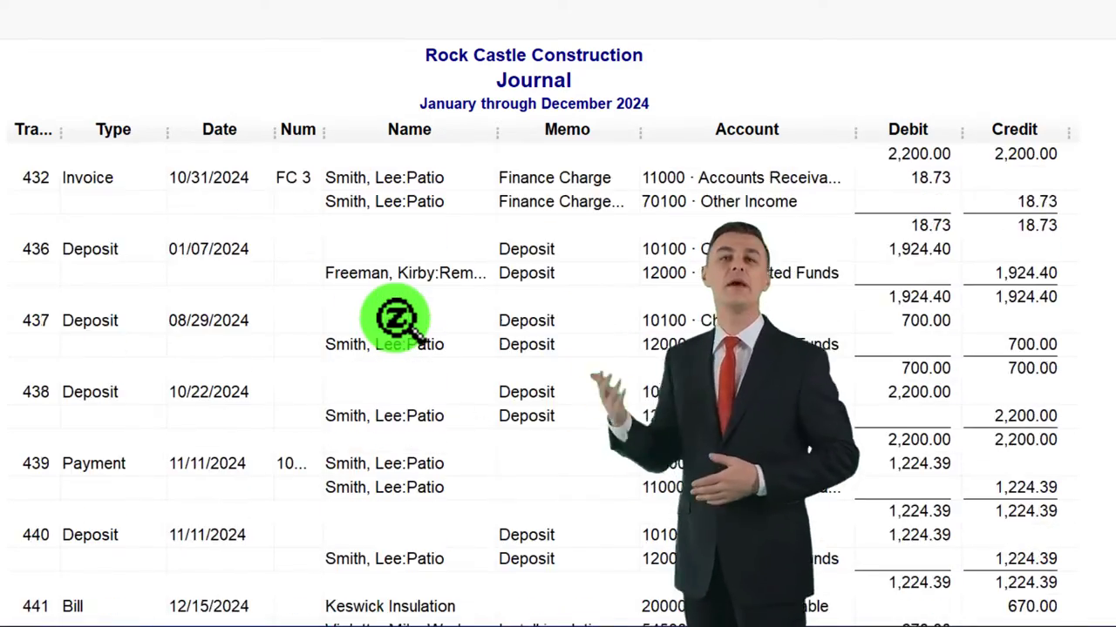
scroll(397, 320, "down", 15)
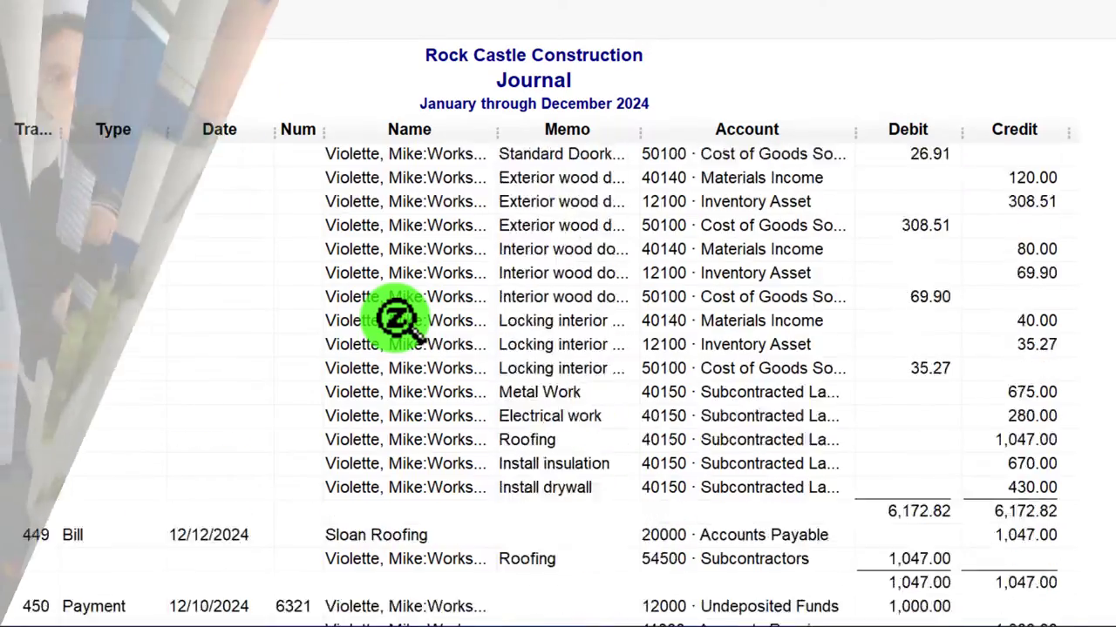
scroll(397, 320, "down", 15)
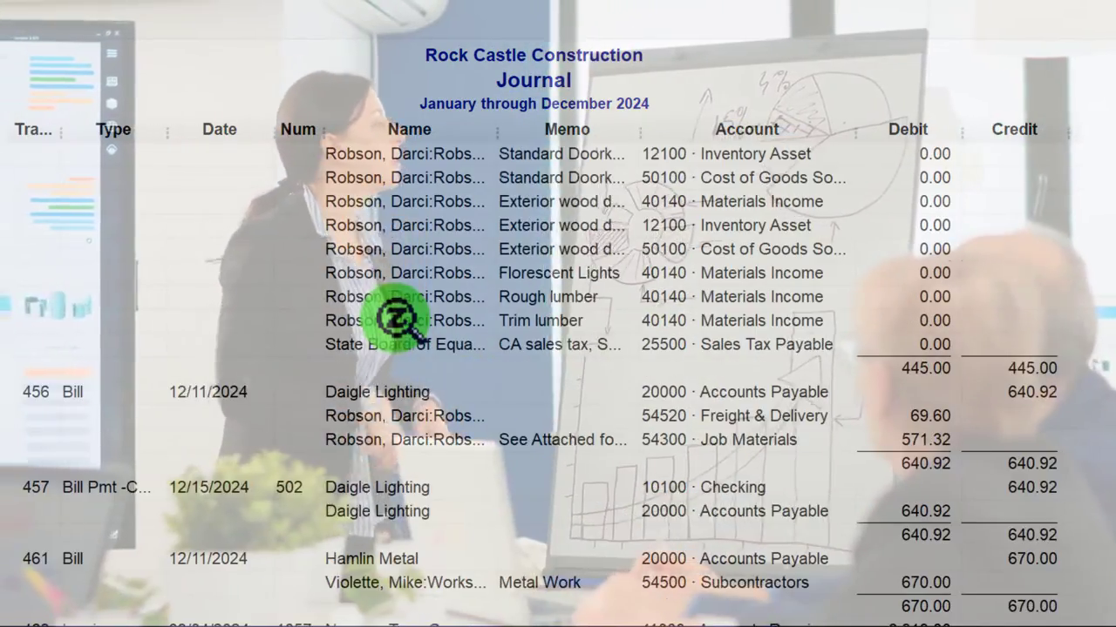
scroll(397, 320, "down", 15)
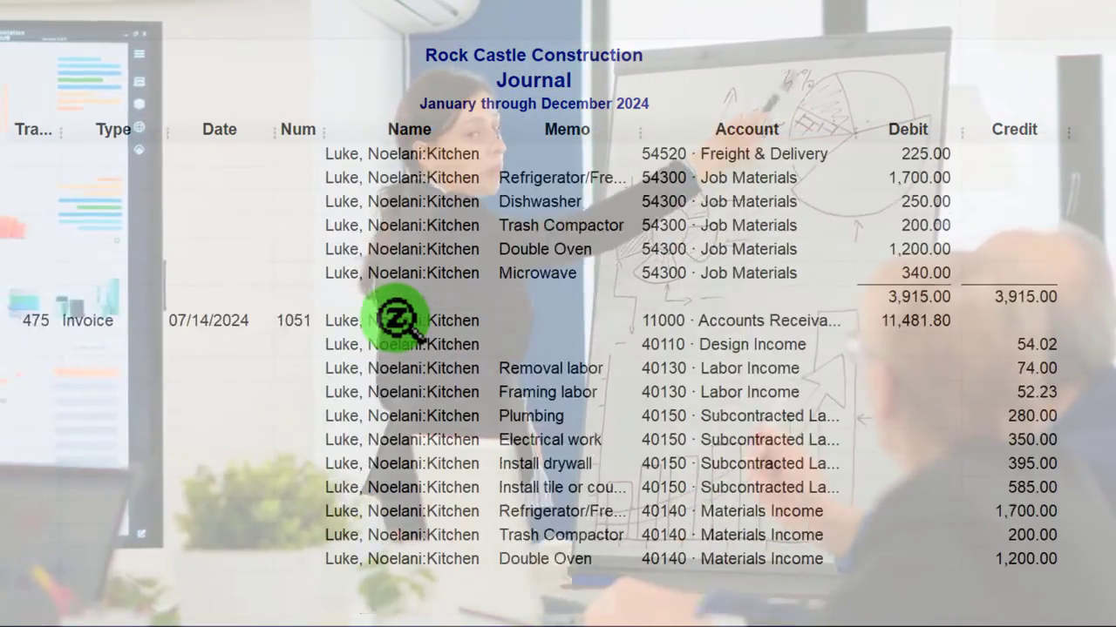
scroll(396, 320, "down", 8)
scroll(396, 319, "down", 4)
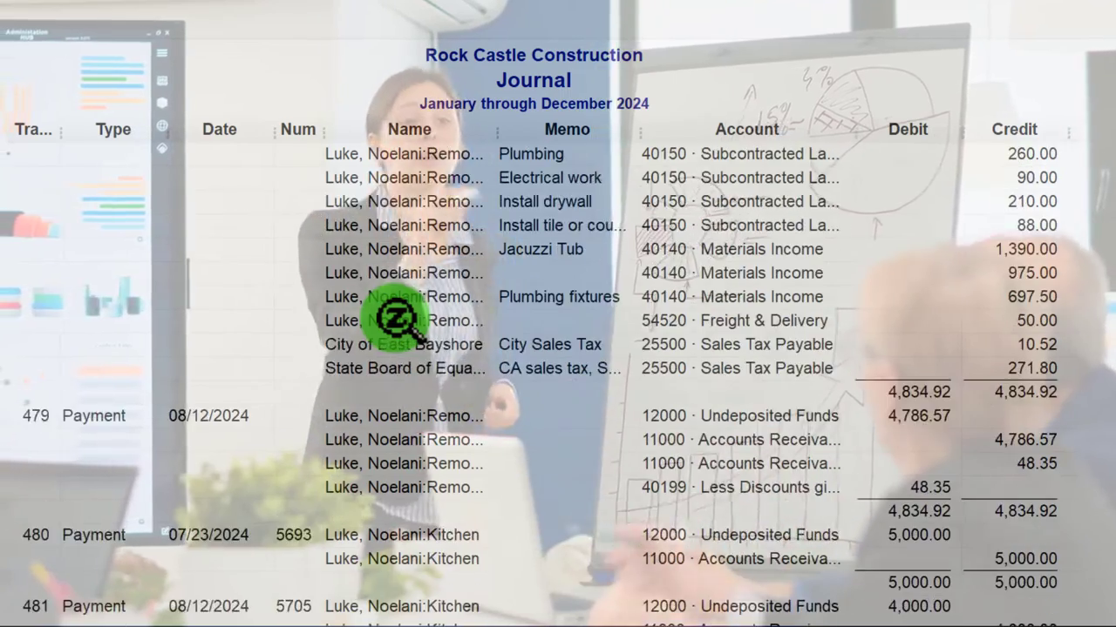
scroll(397, 320, "down", 9)
scroll(397, 320, "down", 20)
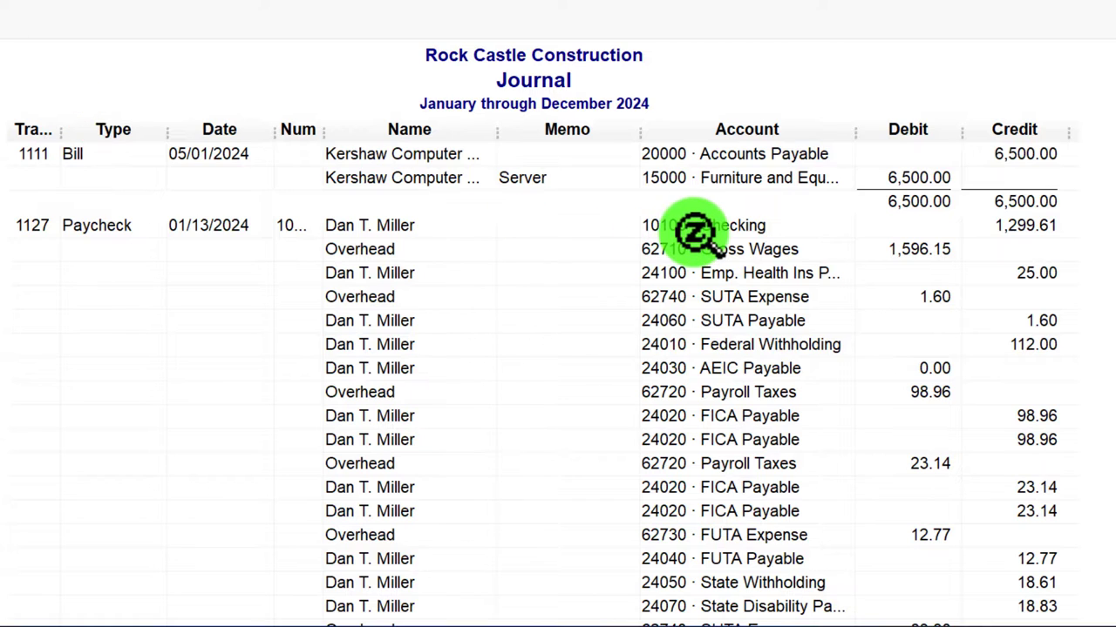
Examine the wage, withholding and payroll tax lines of the first 01/13/2024 paycheck in the Journal report.
scroll(697, 233, "down", 1)
scroll(697, 234, "down", 2)
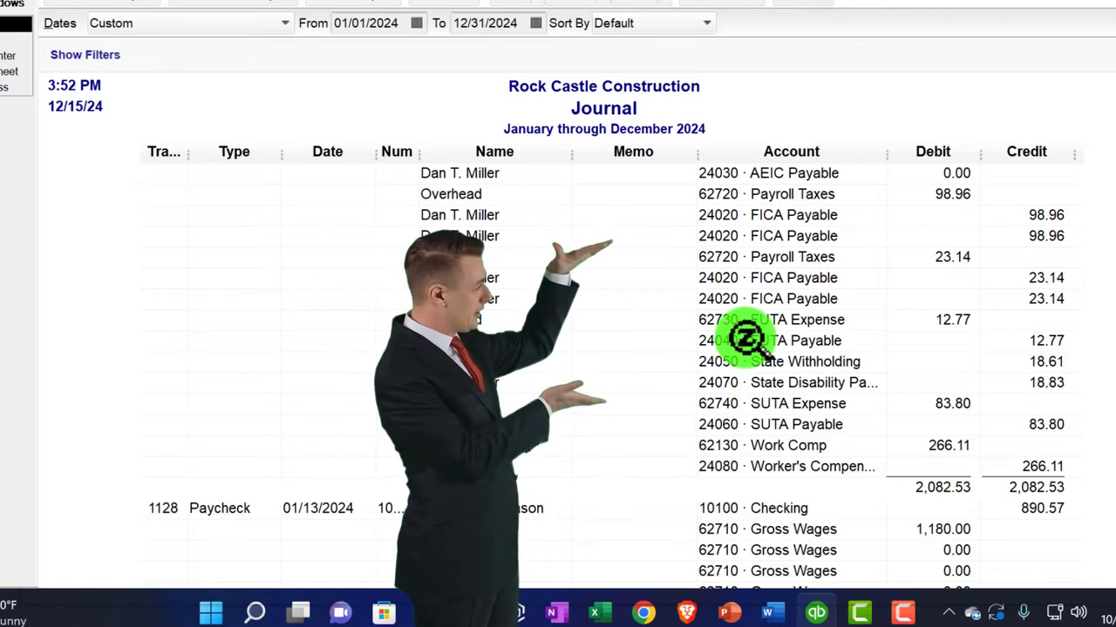
scroll(756, 347, "up", 3)
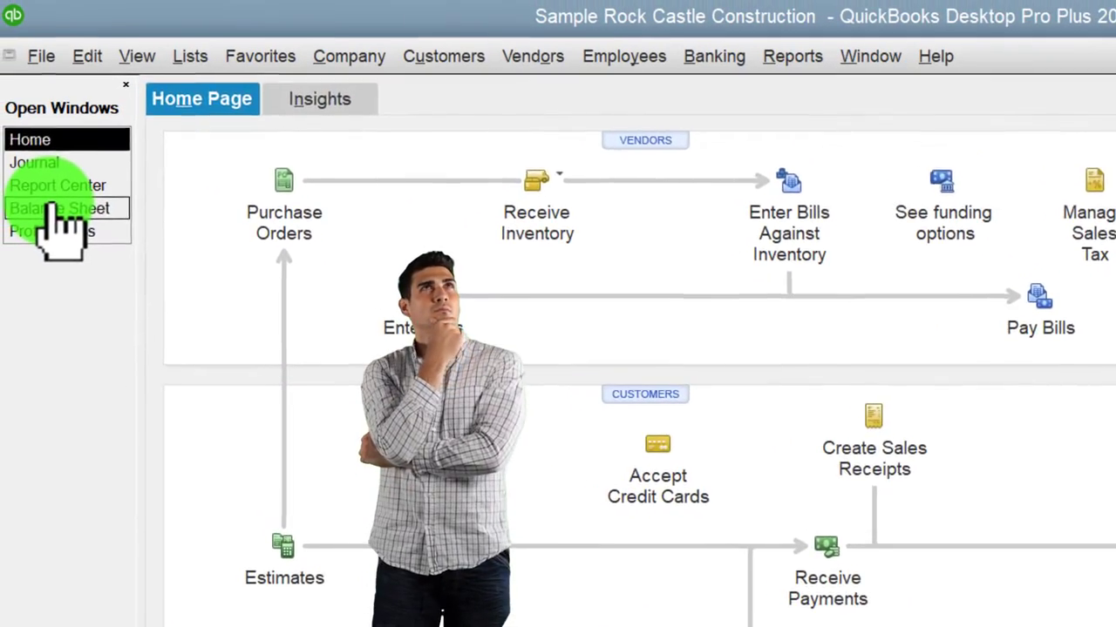
View the Balance Sheet report, and return to the Journal report to examine the lines of the successive 01/13/2024 paychecks.
left_click(50, 207)
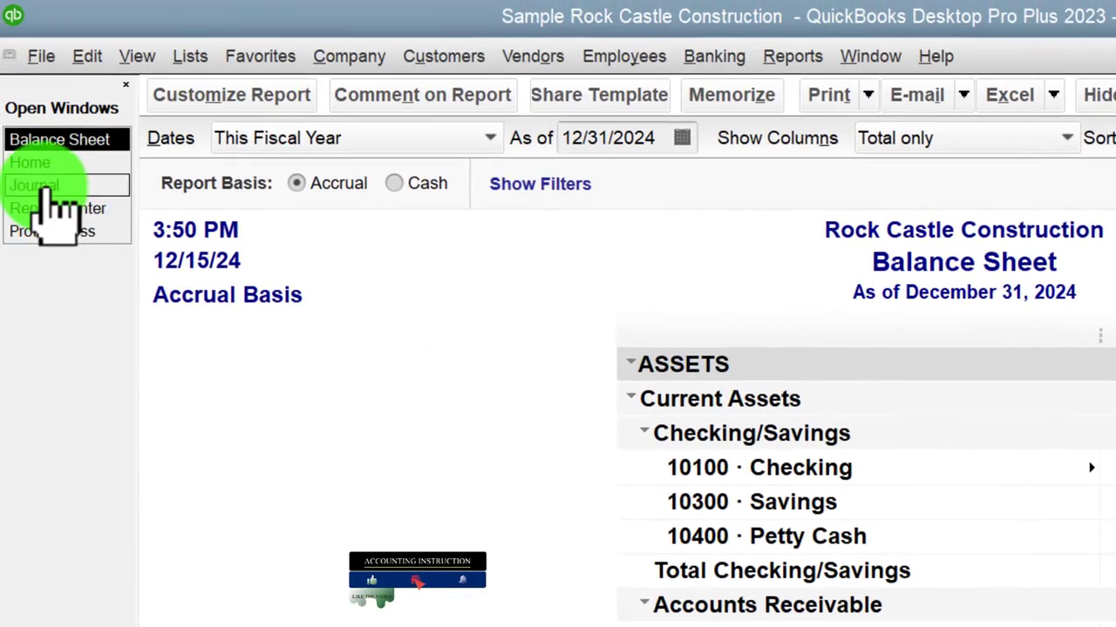
left_click(34, 186)
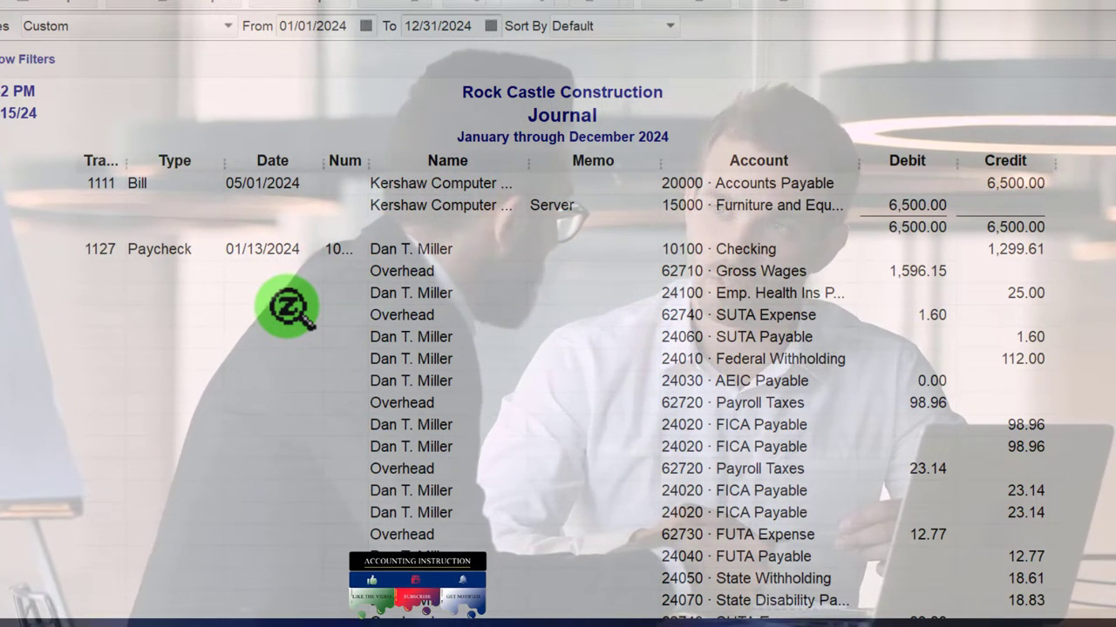
scroll(287, 307, "down", 3)
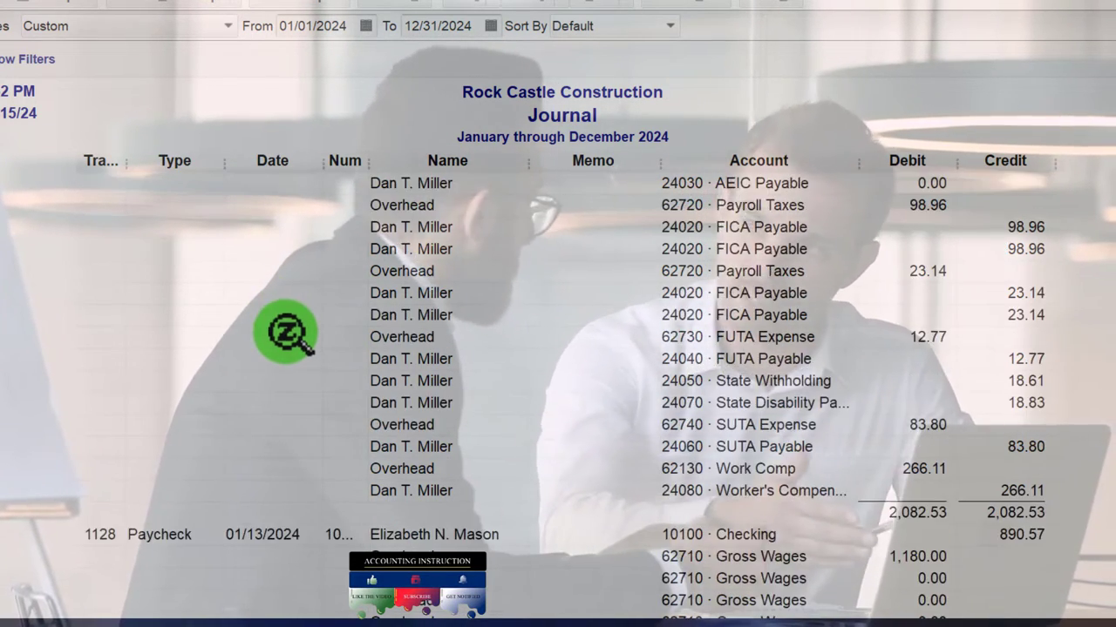
scroll(288, 331, "down", 13)
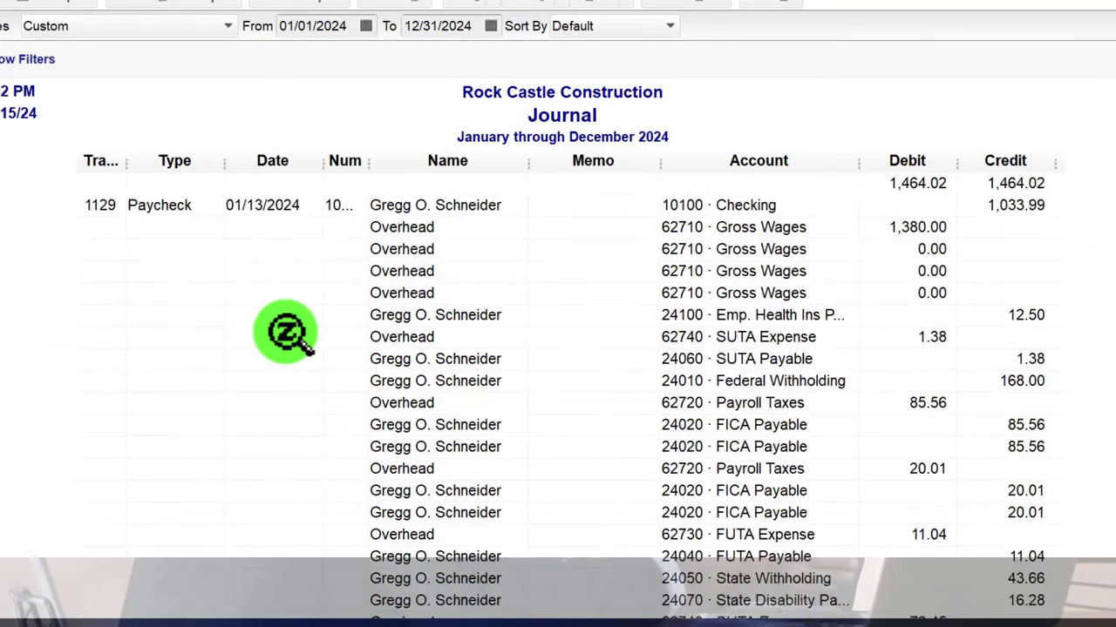
scroll(287, 331, "down", 1)
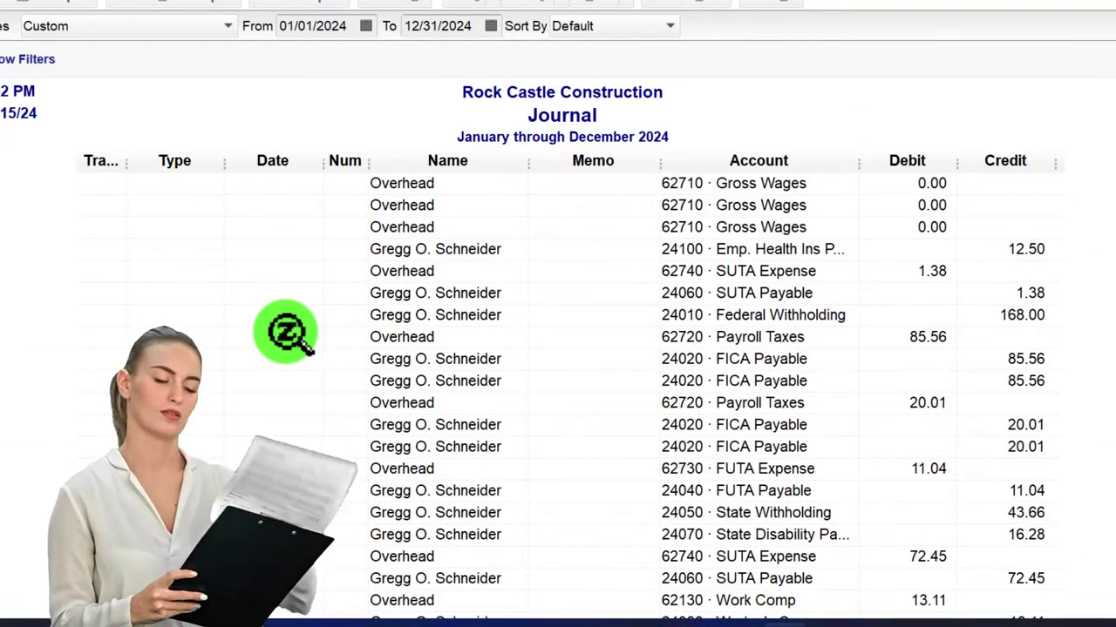
scroll(287, 331, "down", 1)
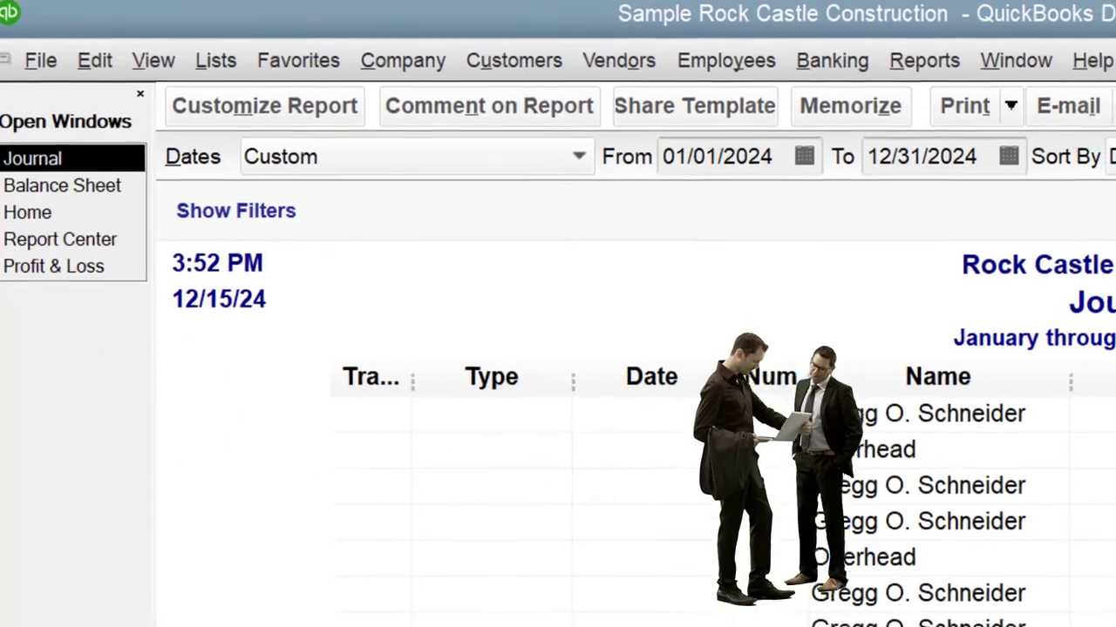
scroll(610, 523, "up", 3)
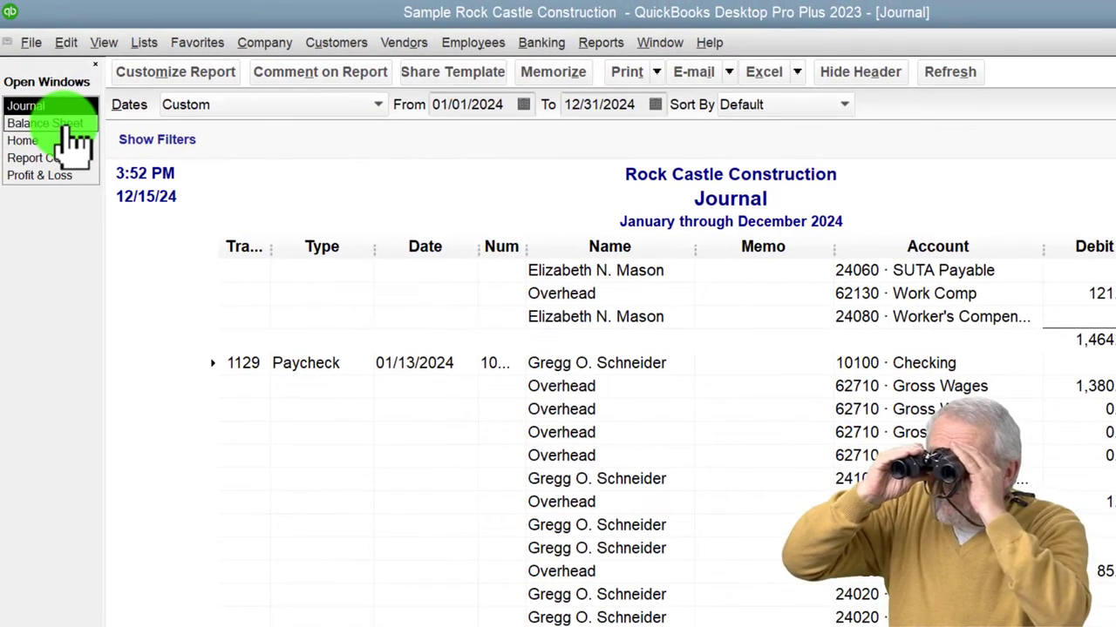
Open the transaction detail behind the Balance Sheet's Checking balance, and look through its entries by type and amount.
left_click(67, 127)
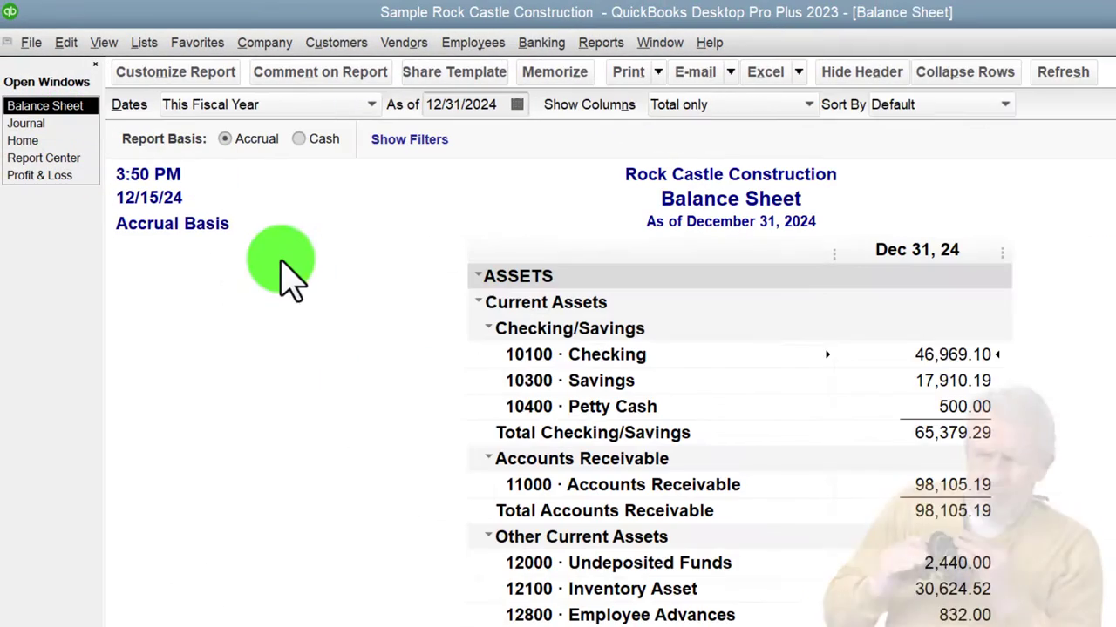
double_click(945, 358)
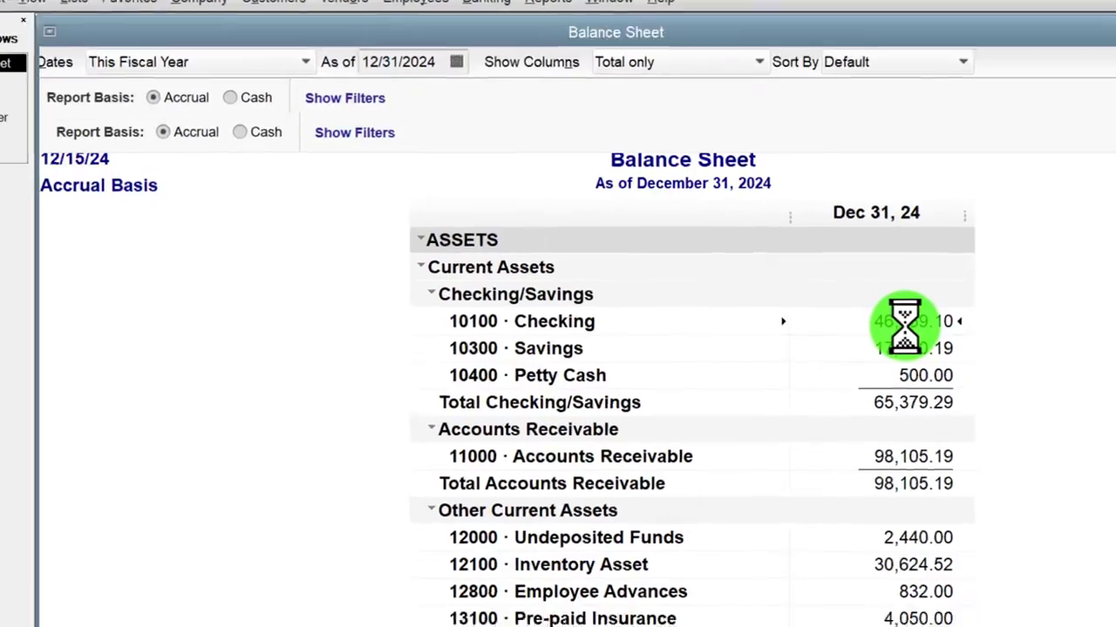
scroll(906, 316, "down", 10)
scroll(761, 381, "up", 10)
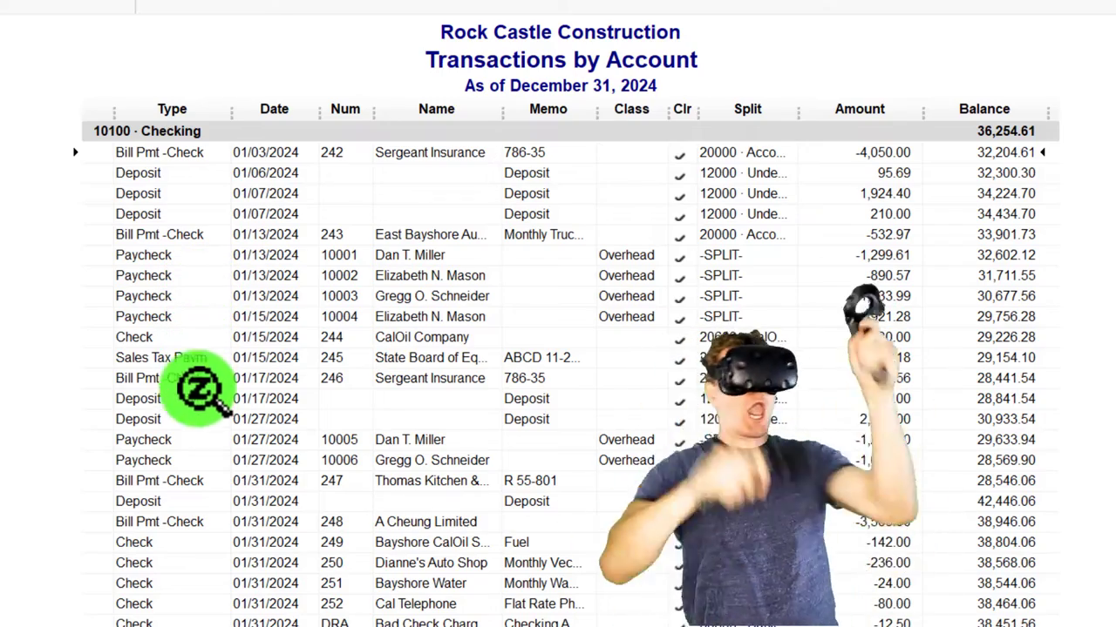
Examine the January paycheck entries in the Checking account's transaction detail, and close the detail report.
left_click(143, 440)
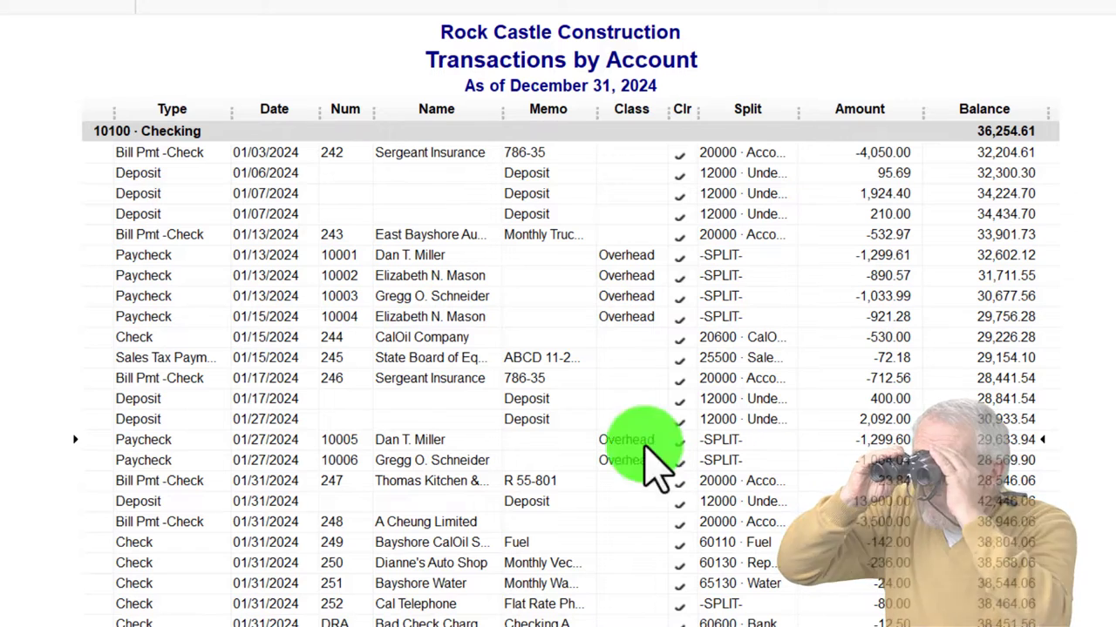
left_click(183, 254)
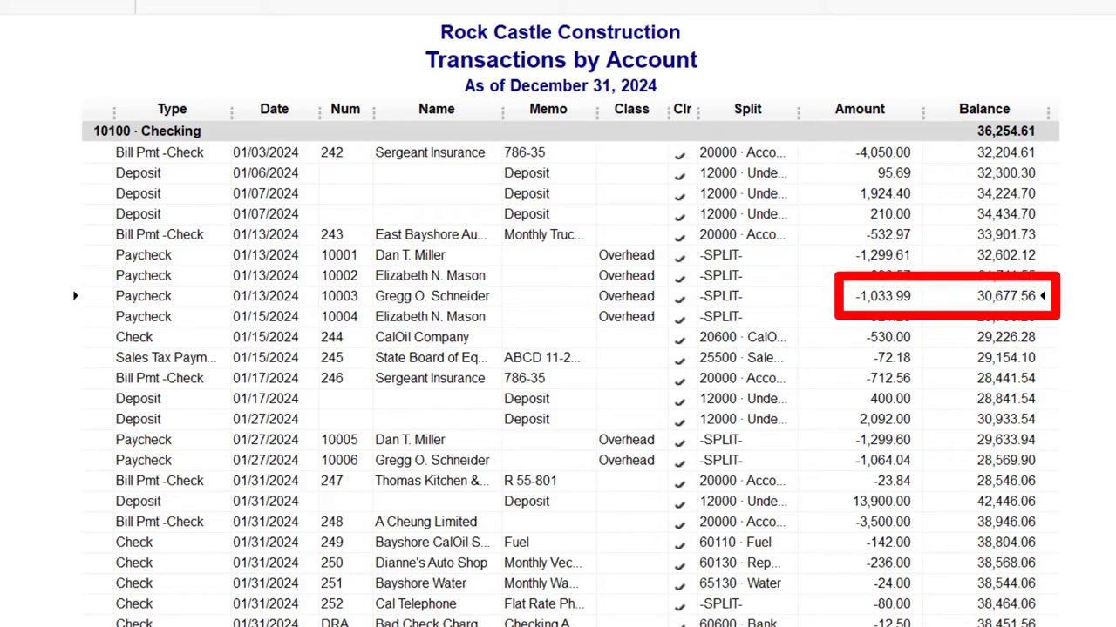
key("Escape")
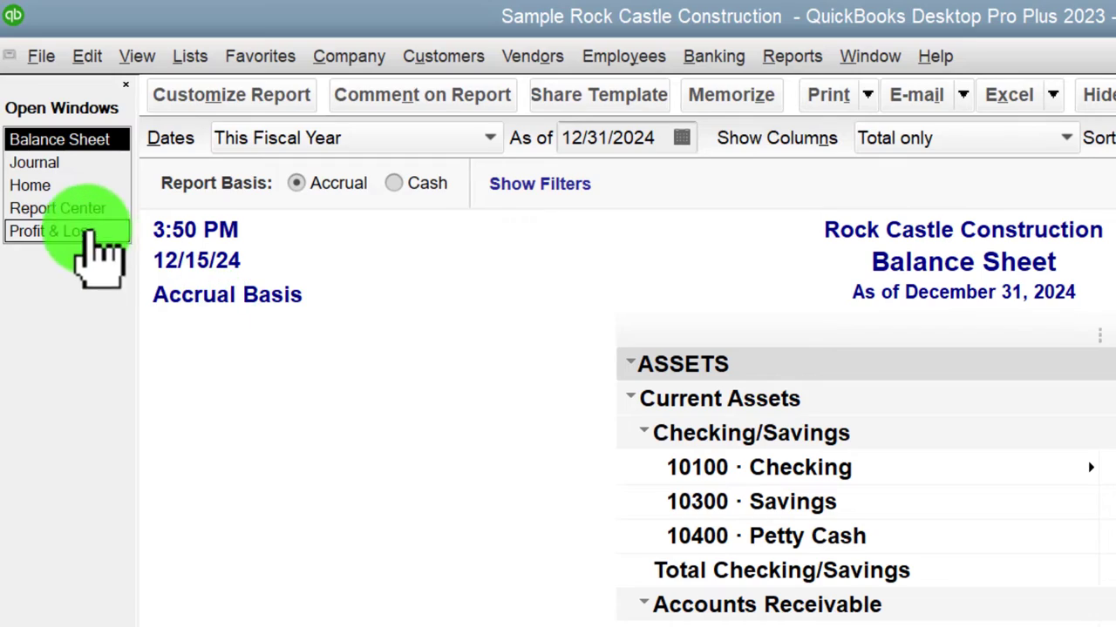
Return to the Journal report and look through its full-year entries down to December 2024.
left_click(83, 211)
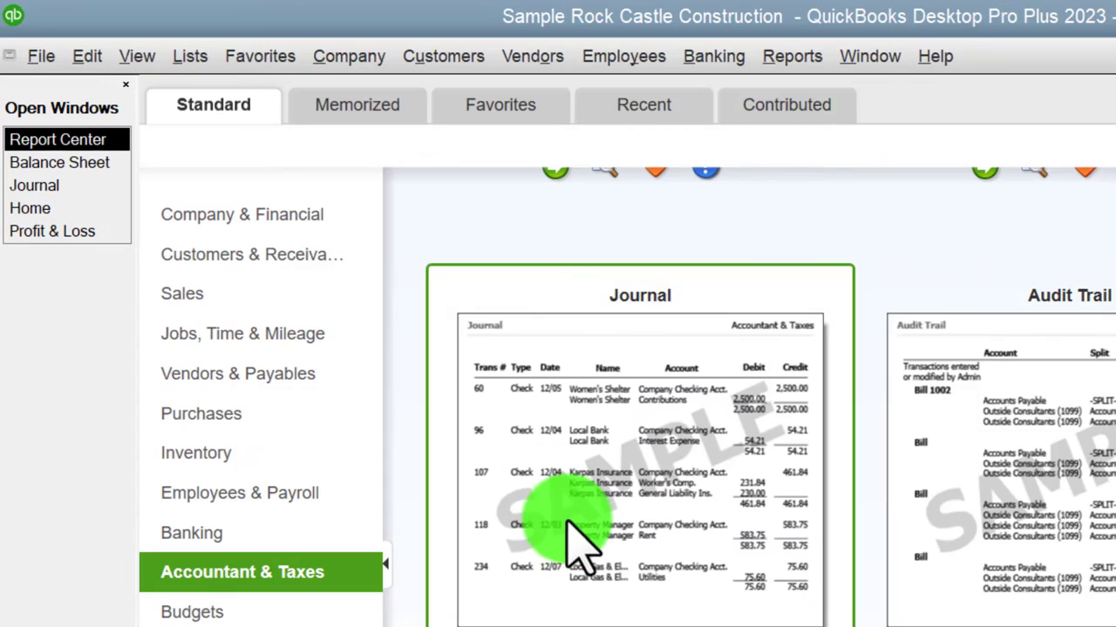
left_click(61, 184)
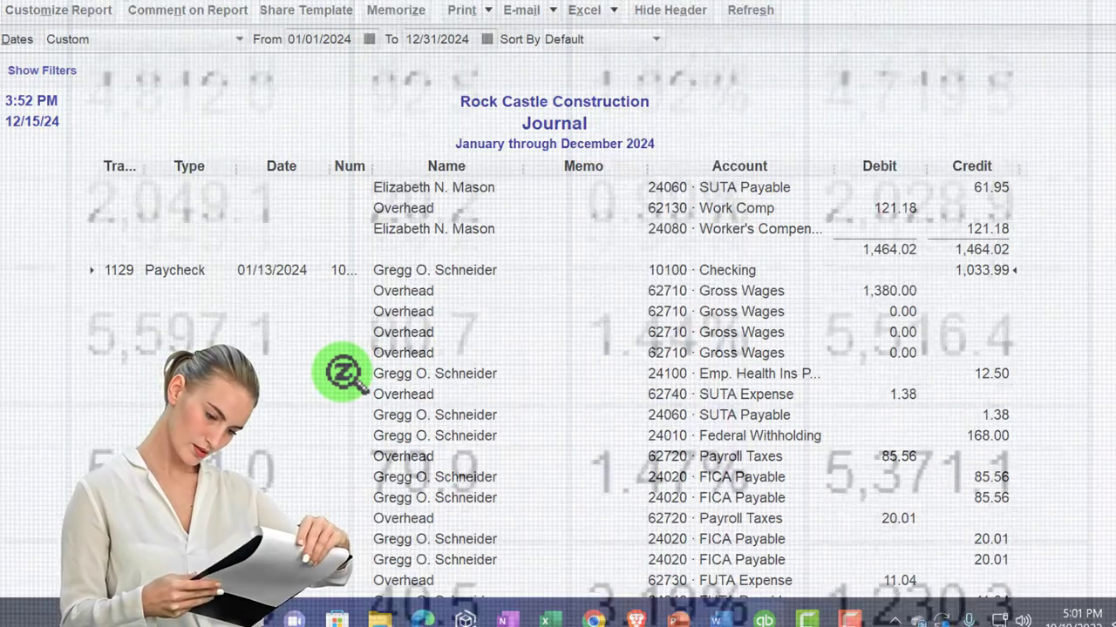
scroll(342, 373, "down", 15)
scroll(340, 376, "up", 10)
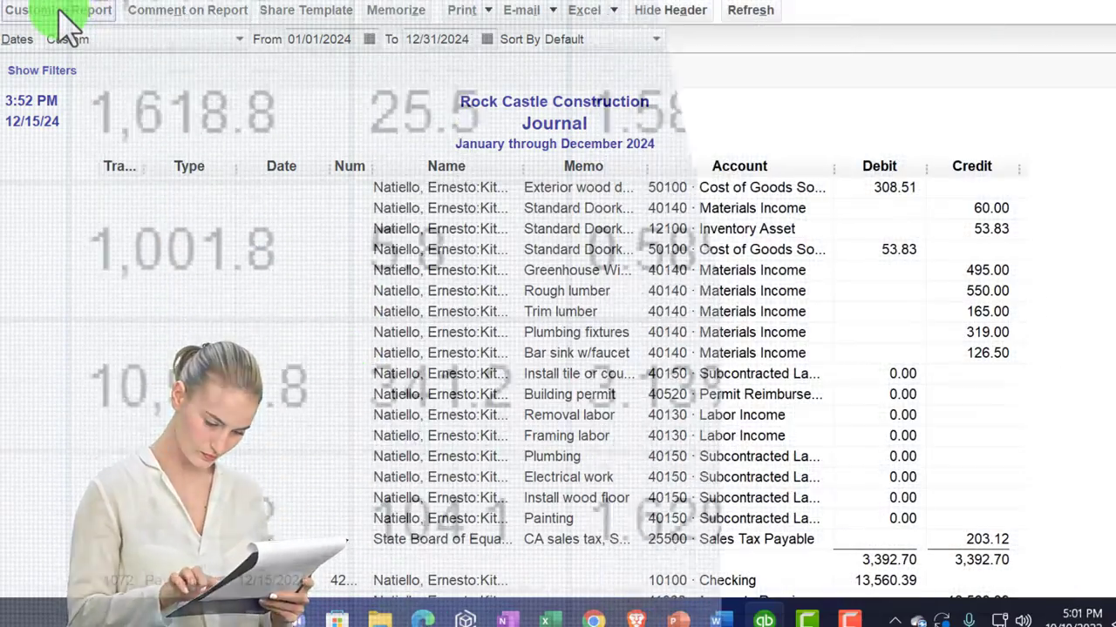
Filter the Journal report by transaction type to show only Paycheck transactions.
left_click(61, 11)
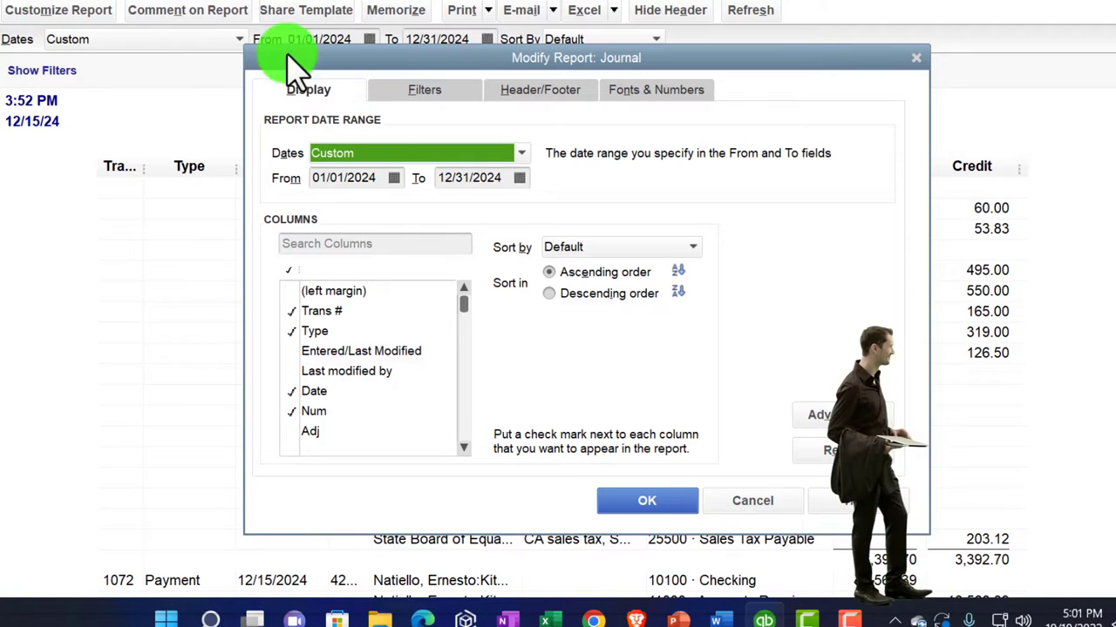
left_click(421, 94)
left_click_drag(413, 206, 417, 342)
left_click(318, 196)
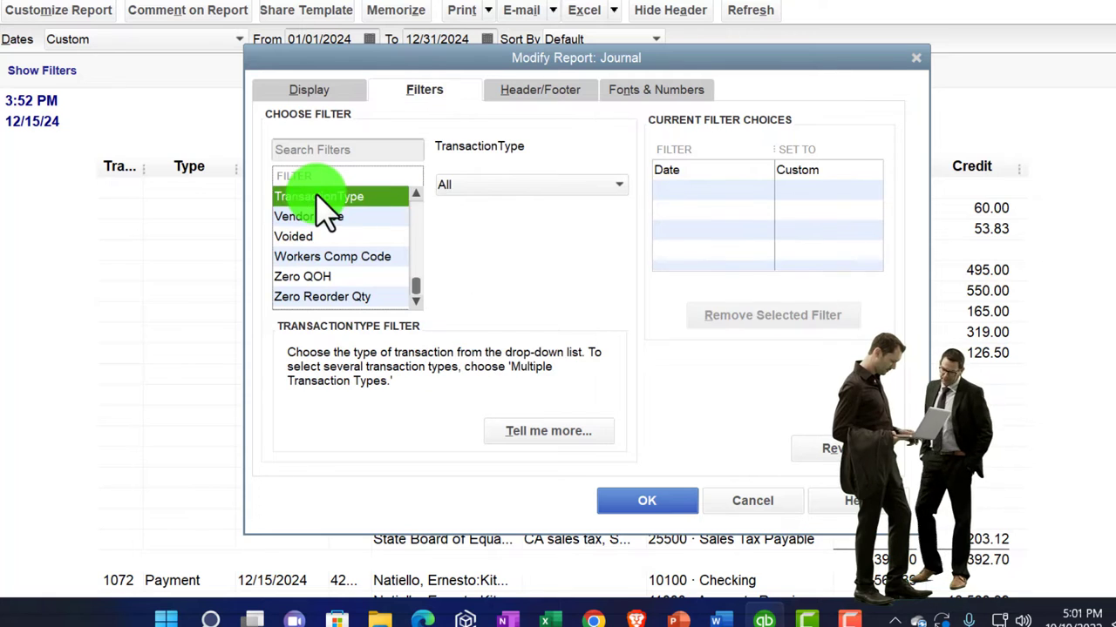
left_click(478, 186)
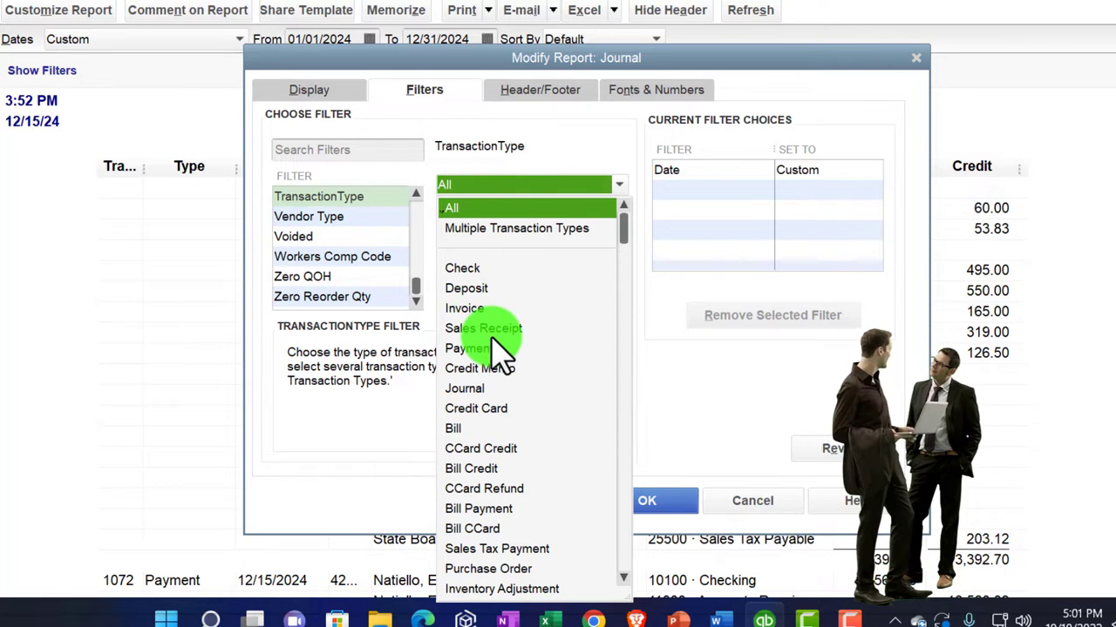
scroll(500, 349, "down", 4)
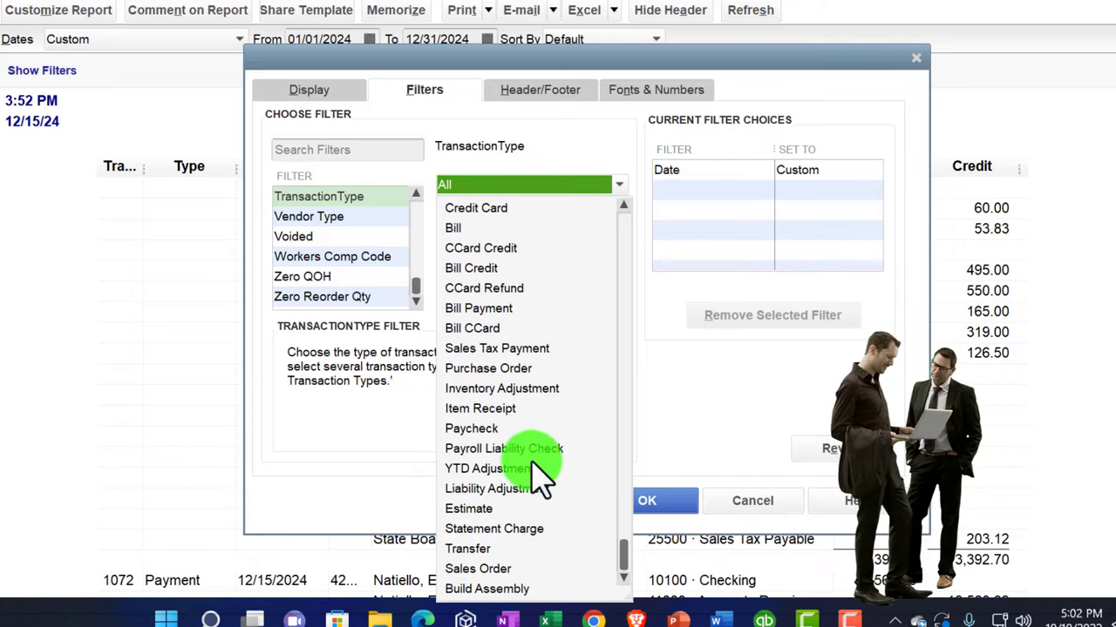
left_click(482, 427)
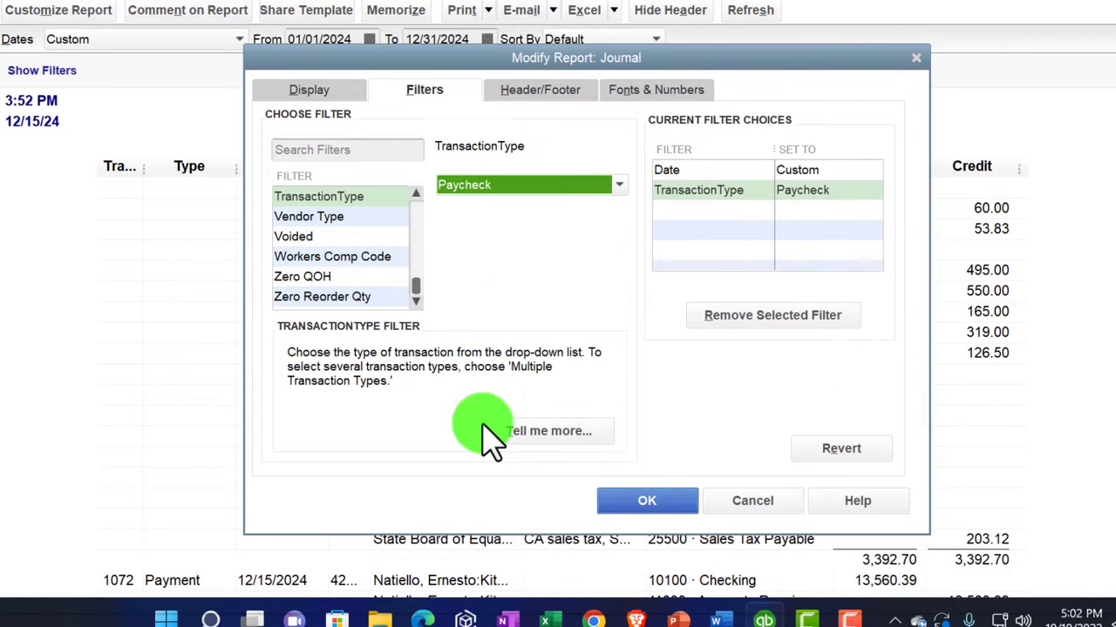
left_click(636, 503)
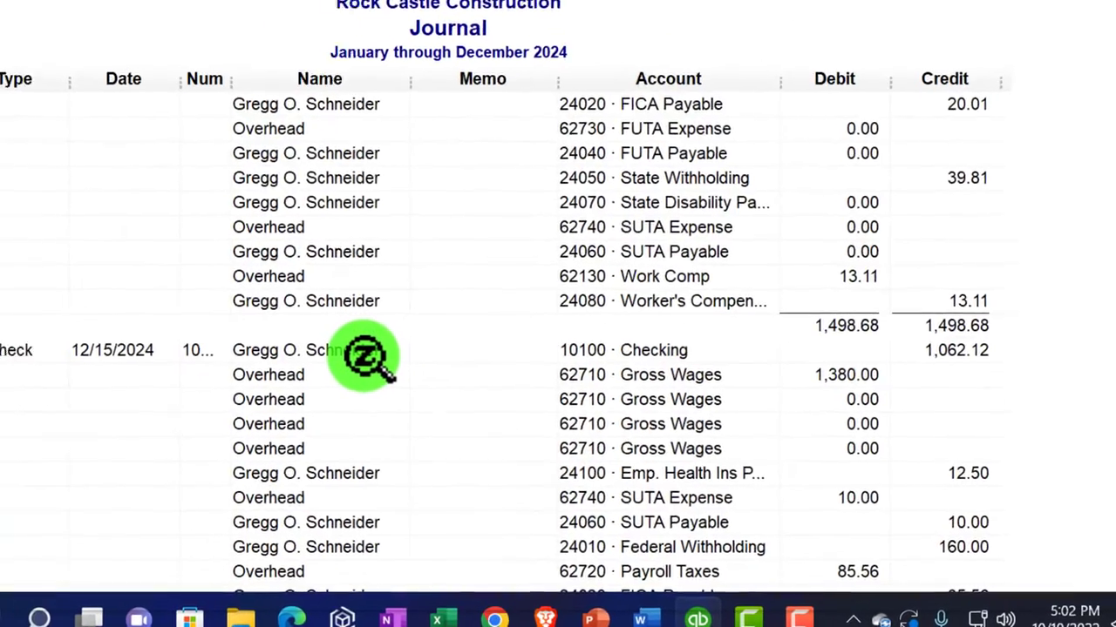
Look through the filtered paychecks in the Journal report, examining the debit and credit lines of an 11/17/2024 paycheck.
scroll(364, 356, "down", 13)
scroll(365, 356, "up", 6)
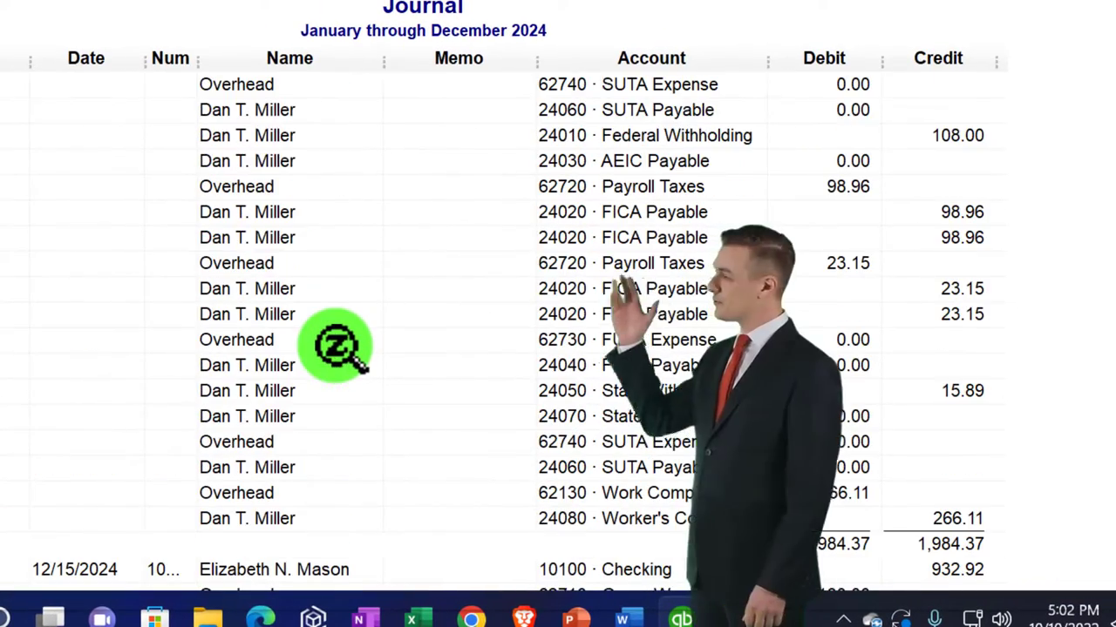
scroll(339, 346, "up", 12)
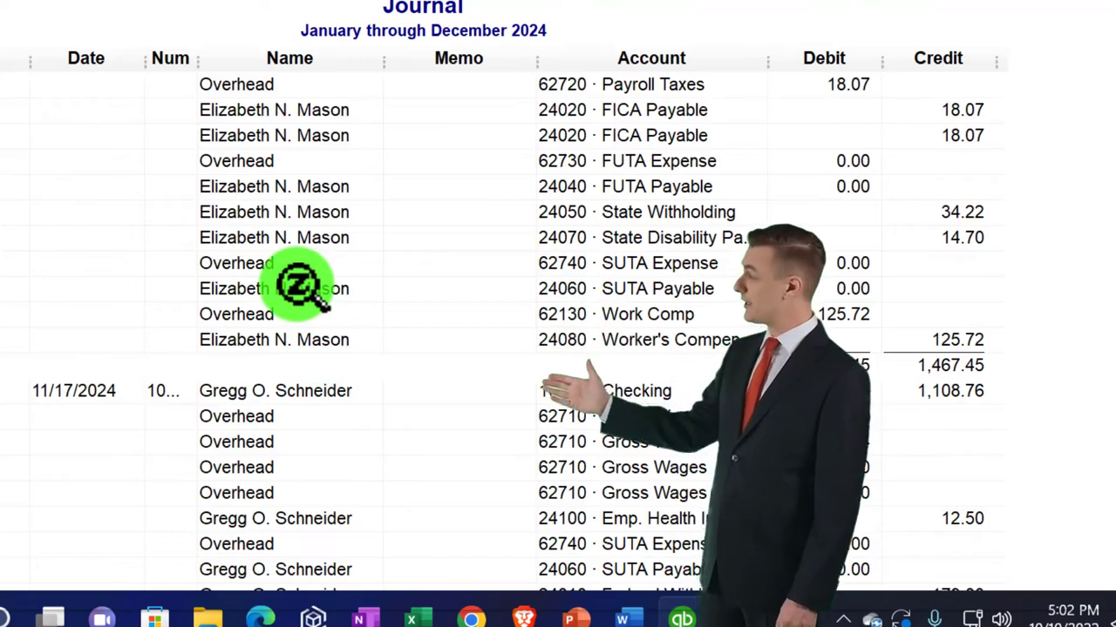
scroll(296, 287, "up", 8)
scroll(296, 288, "down", 1)
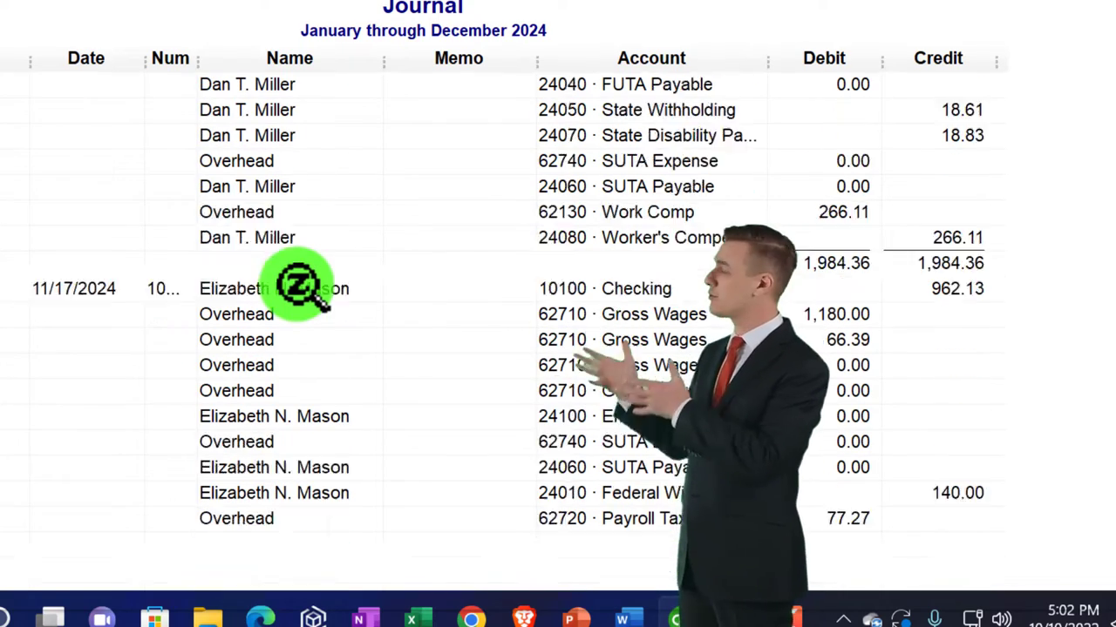
scroll(297, 288, "down", 2)
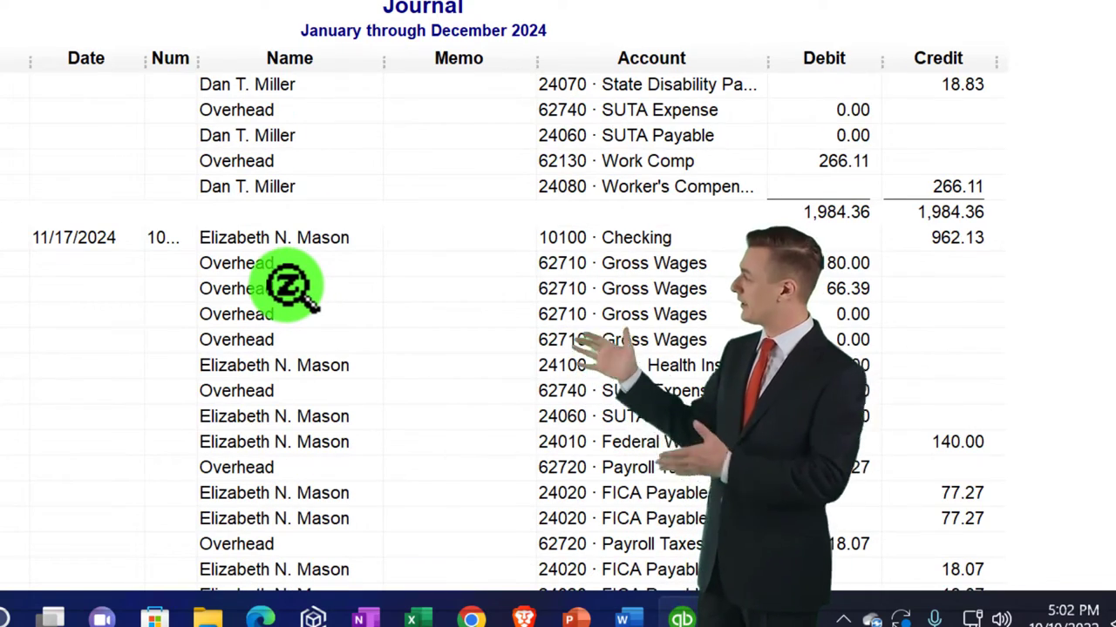
scroll(287, 286, "down", 2)
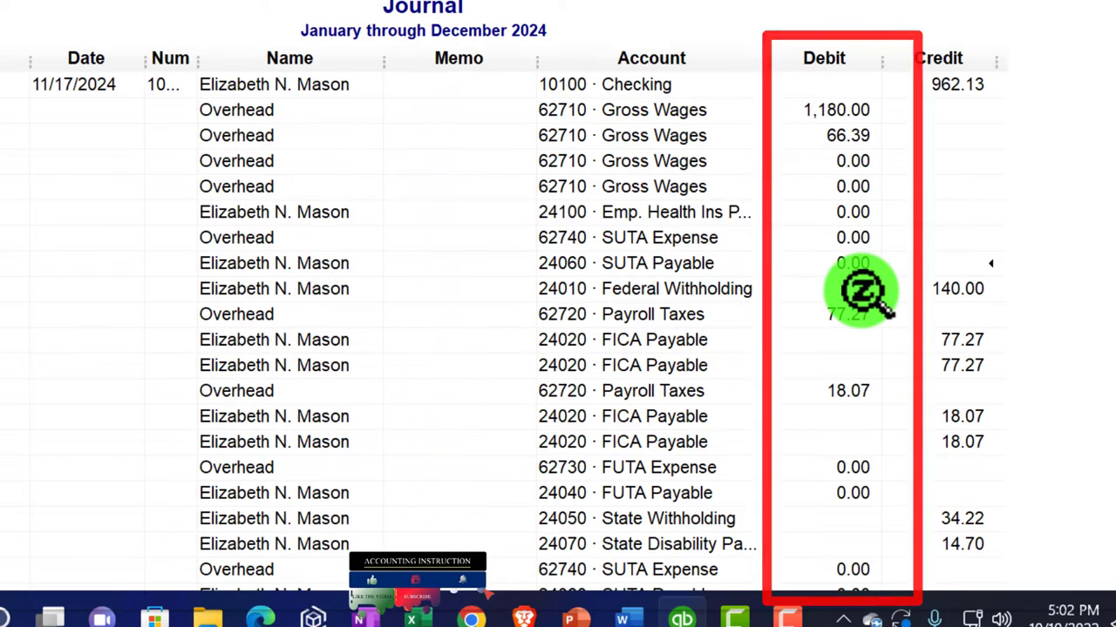
scroll(859, 274, "down", 2)
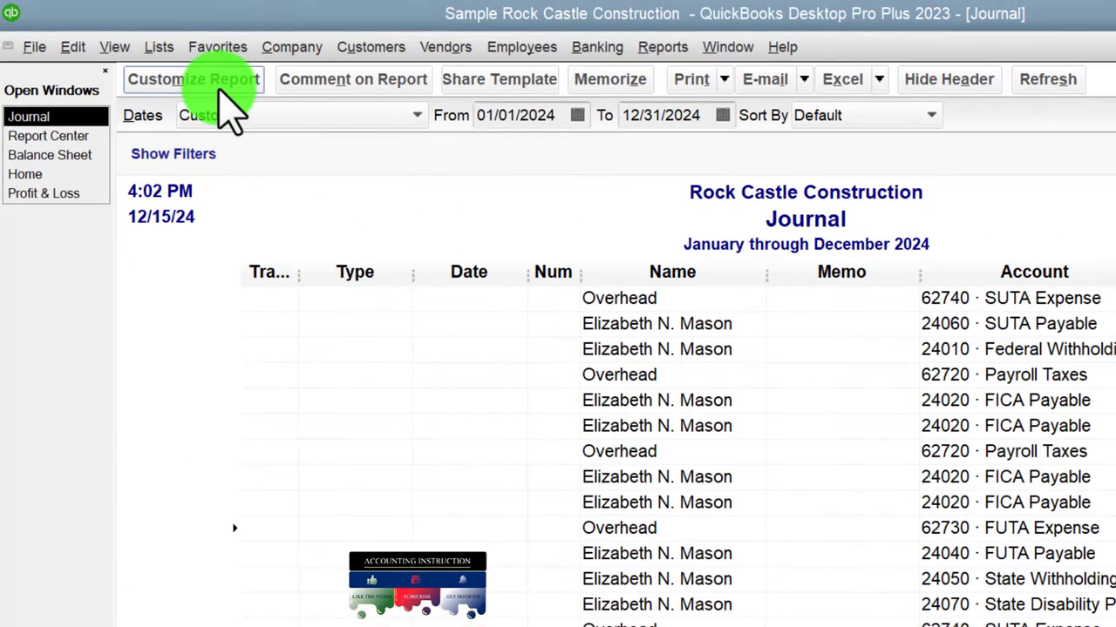
Remove the Paycheck transaction type filter from the Journal report and revert the report's settings to their defaults.
left_click(219, 88)
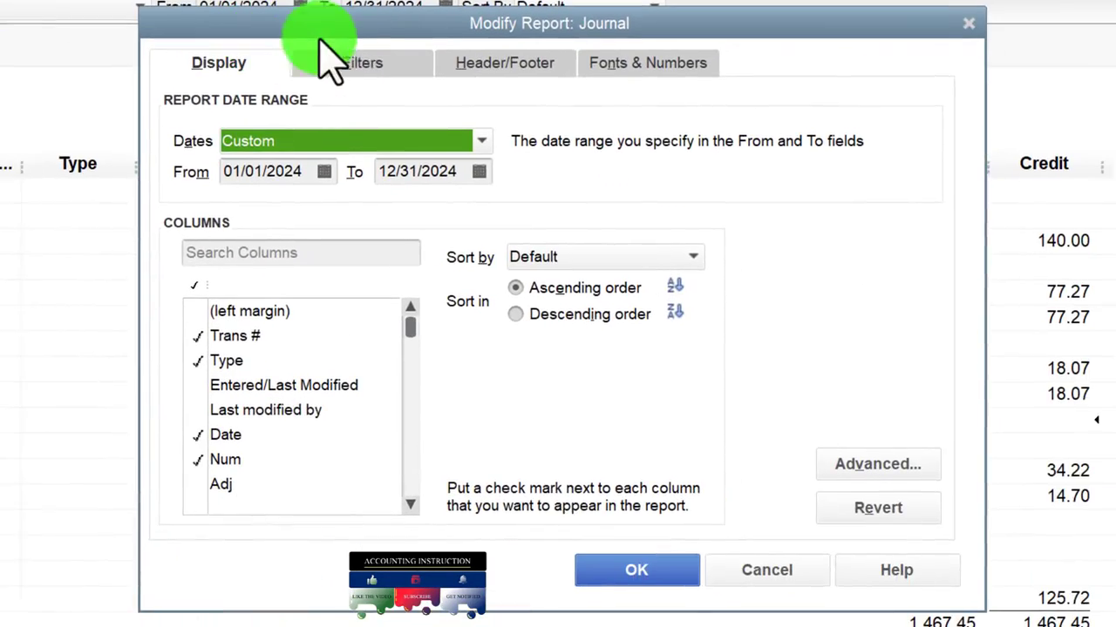
left_click(648, 182)
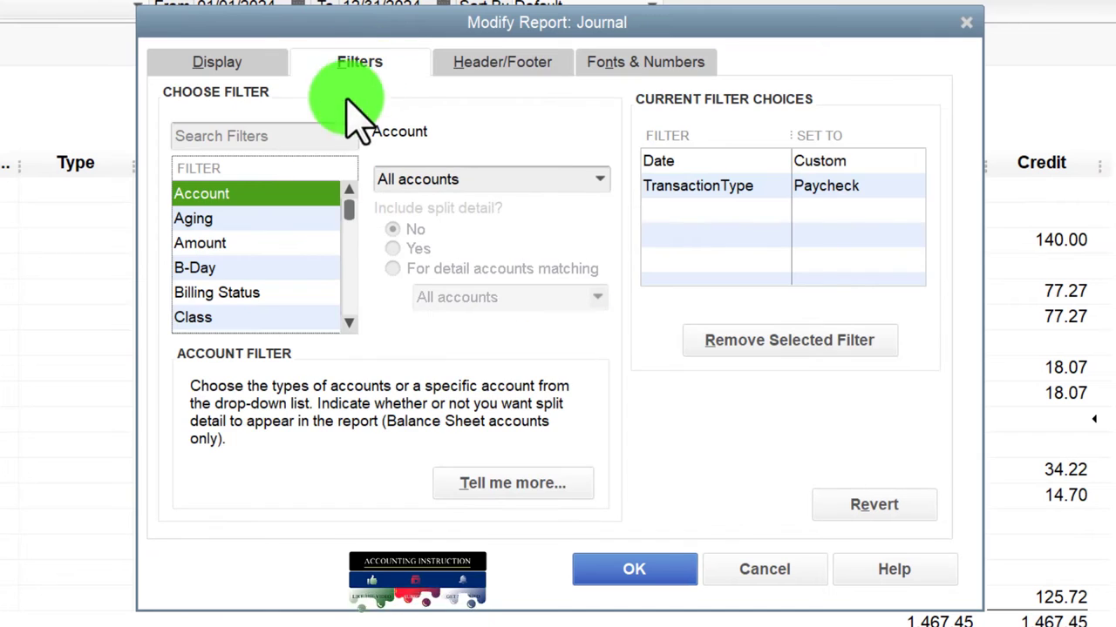
left_click(709, 210)
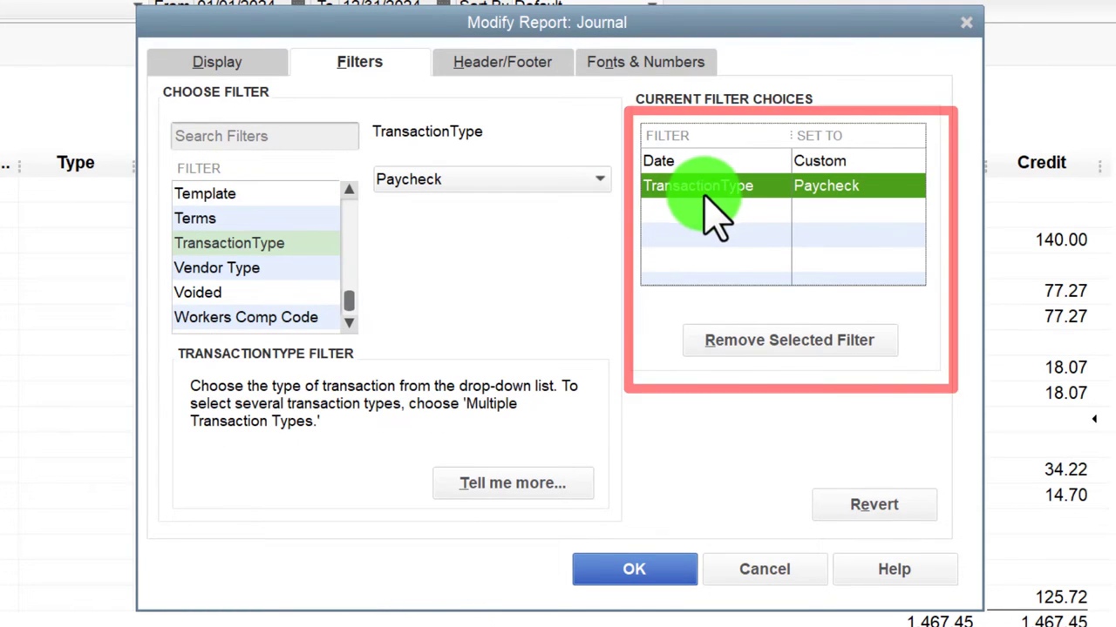
left_click(735, 348)
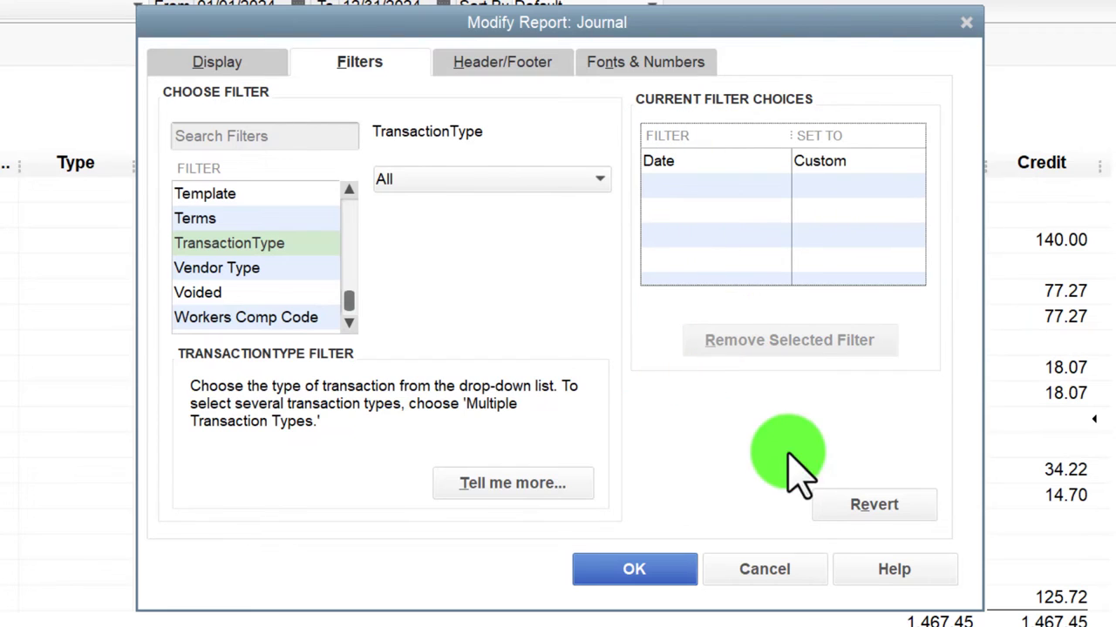
left_click(854, 507)
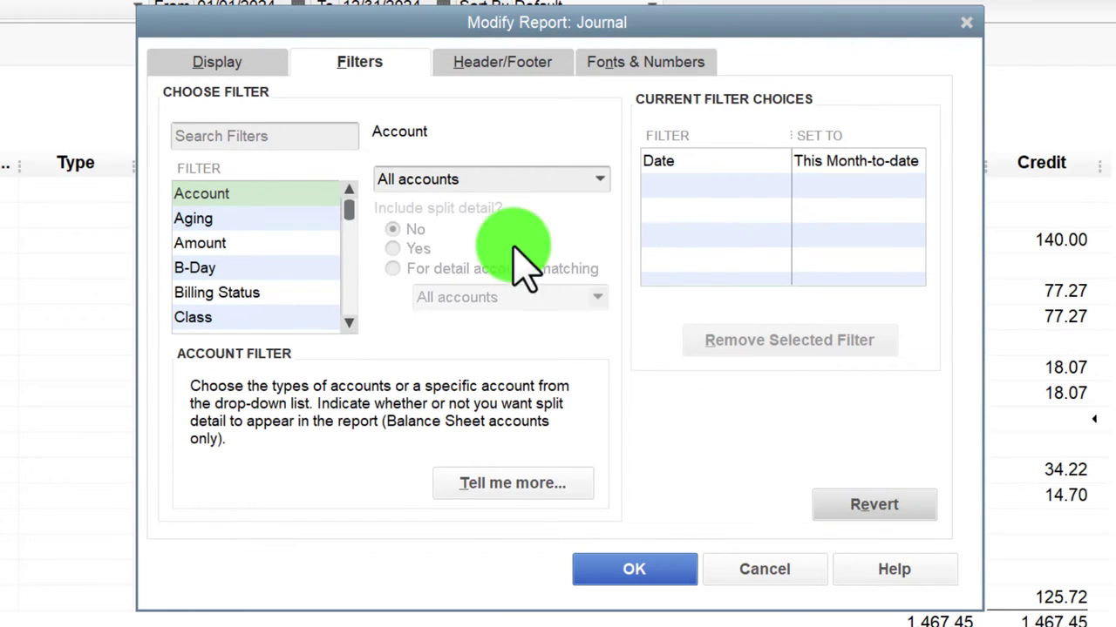
Filter the Journal report by multiple transaction types, selecting Invoice and Sales Receipt.
left_click(350, 249)
left_click_drag(350, 250, 349, 318)
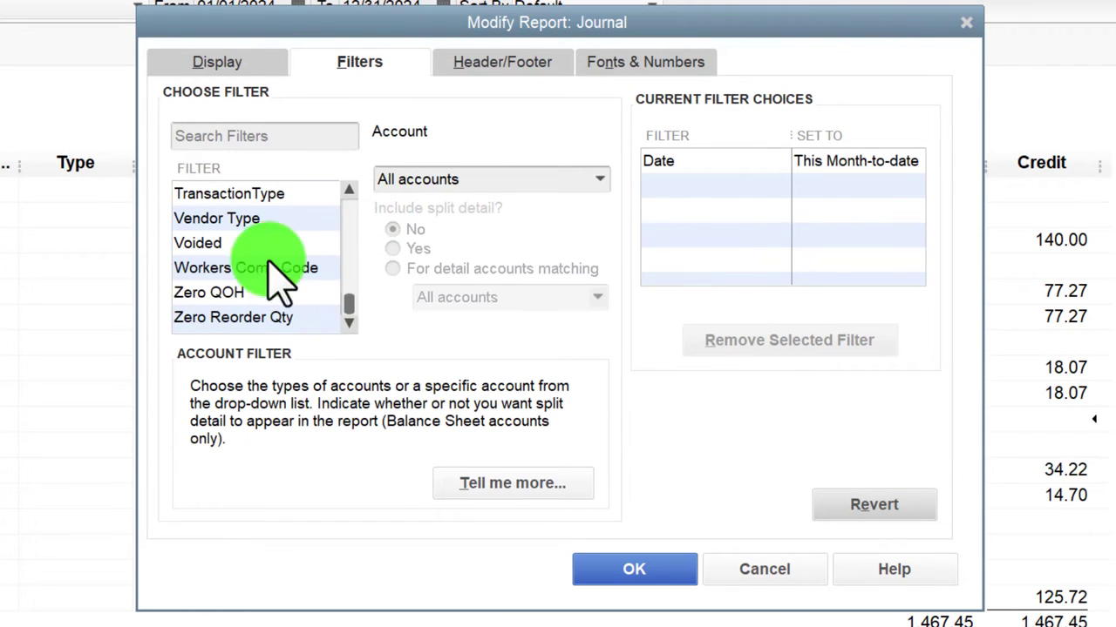
left_click(253, 194)
left_click(452, 179)
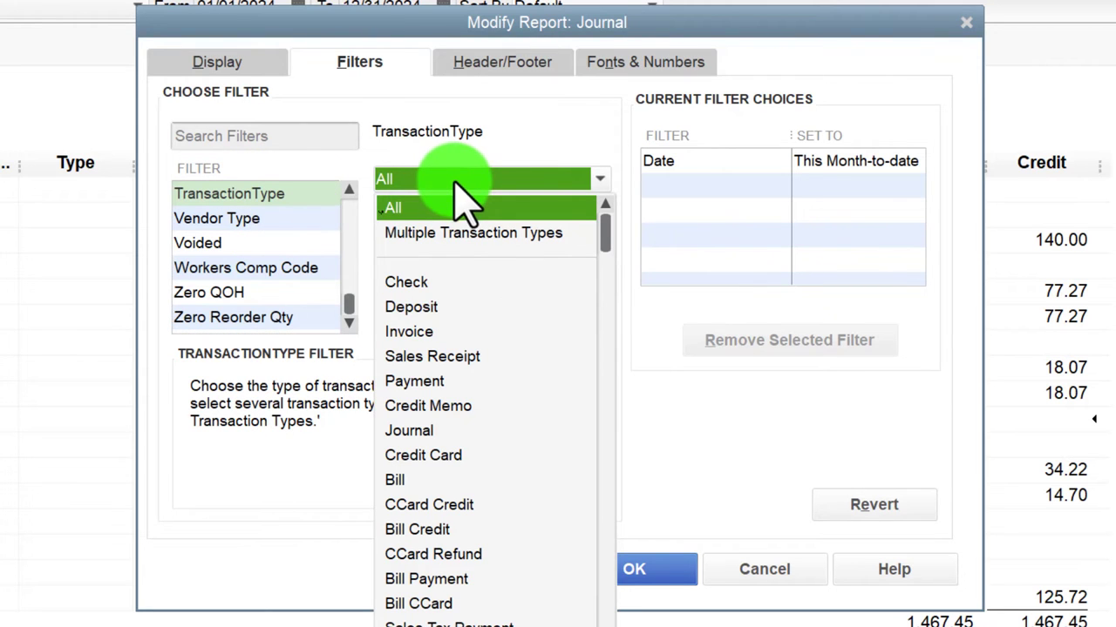
left_click(438, 232)
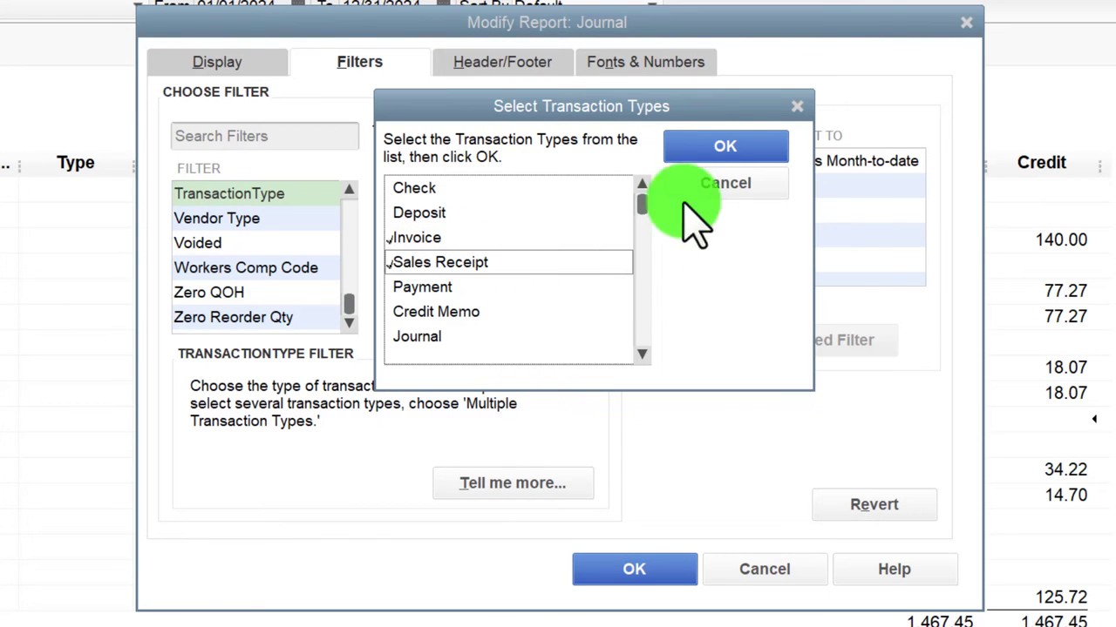
left_click(724, 161)
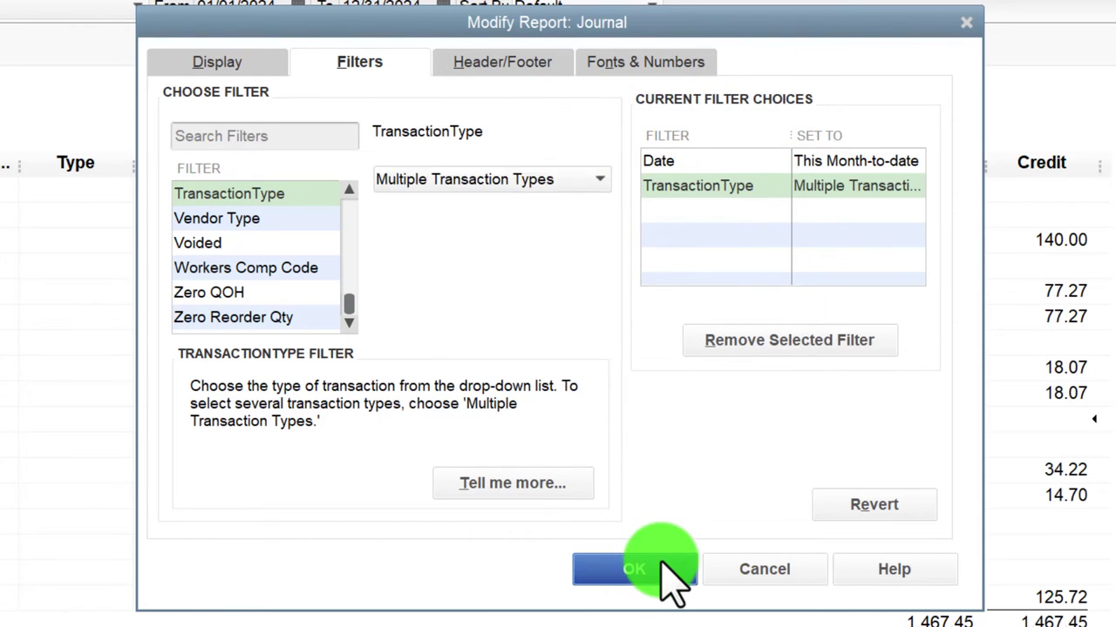
left_click(662, 567)
Look through the income, inventory, cost of goods sold and receivable lines of the December 2024 invoices in the filtered Journal report.
scroll(667, 567, "up", 10)
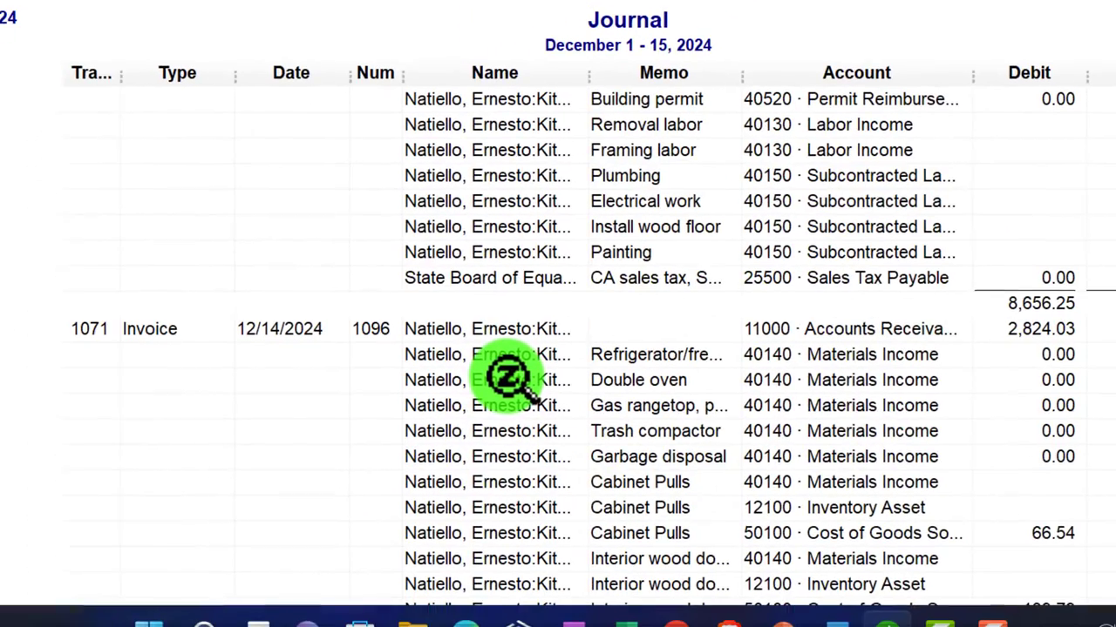
scroll(508, 374, "up", 15)
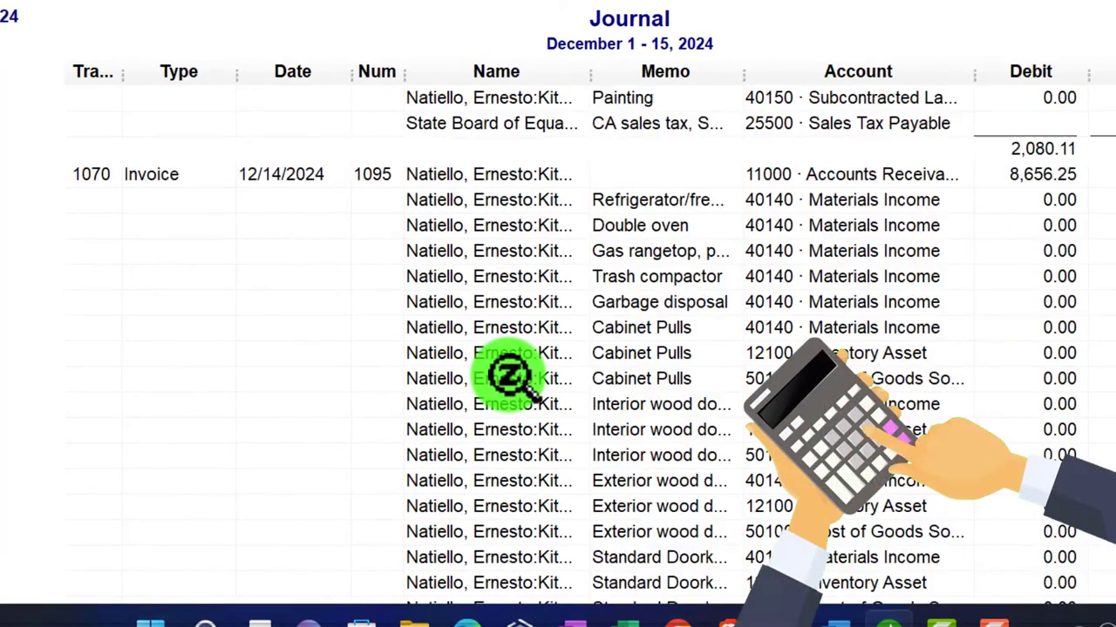
scroll(508, 374, "up", 12)
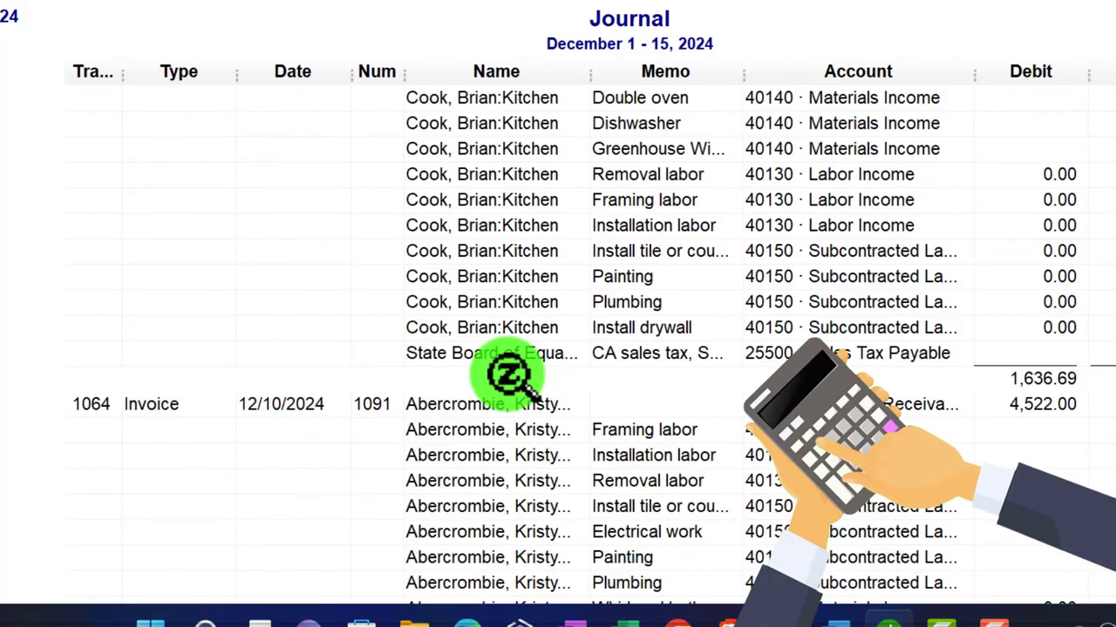
scroll(514, 388, "up", 4)
scroll(514, 388, "up", 12)
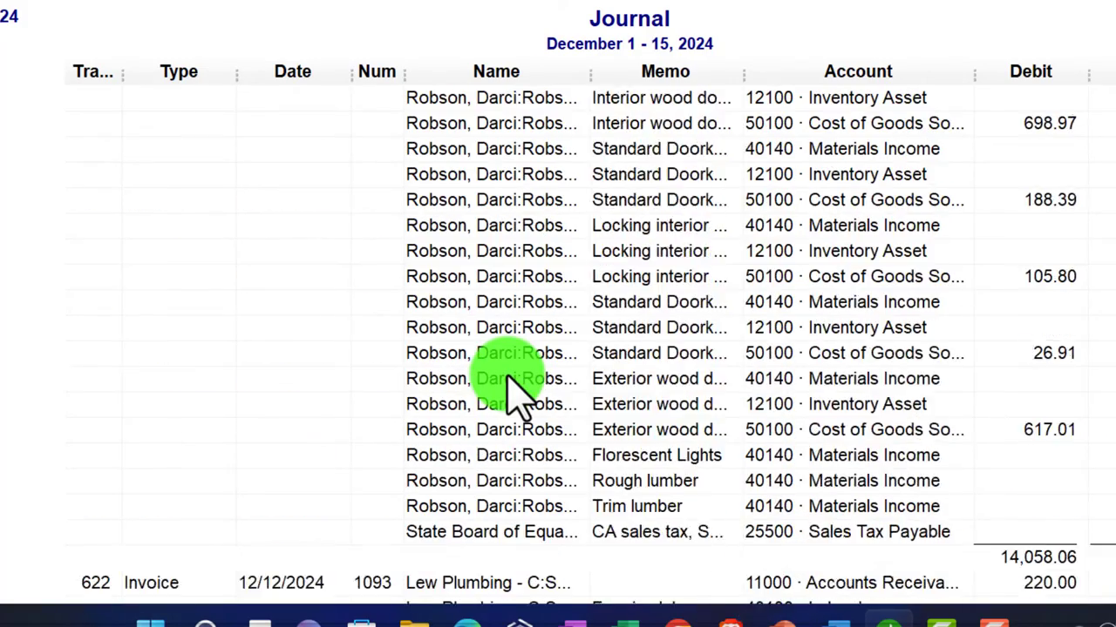
scroll(514, 388, "up", 10)
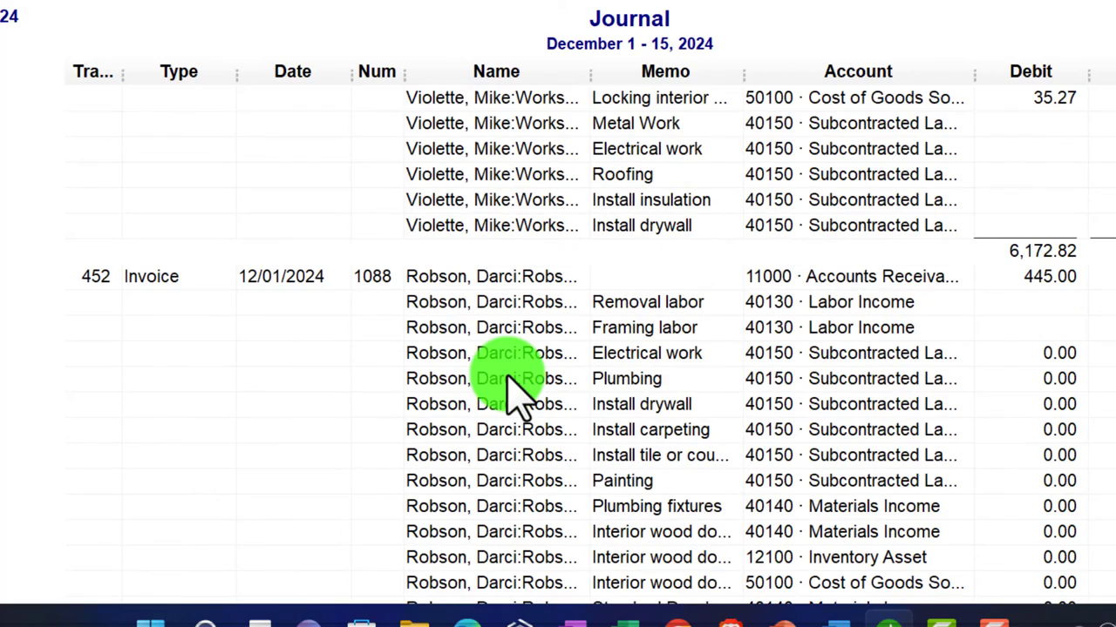
scroll(514, 388, "up", 15)
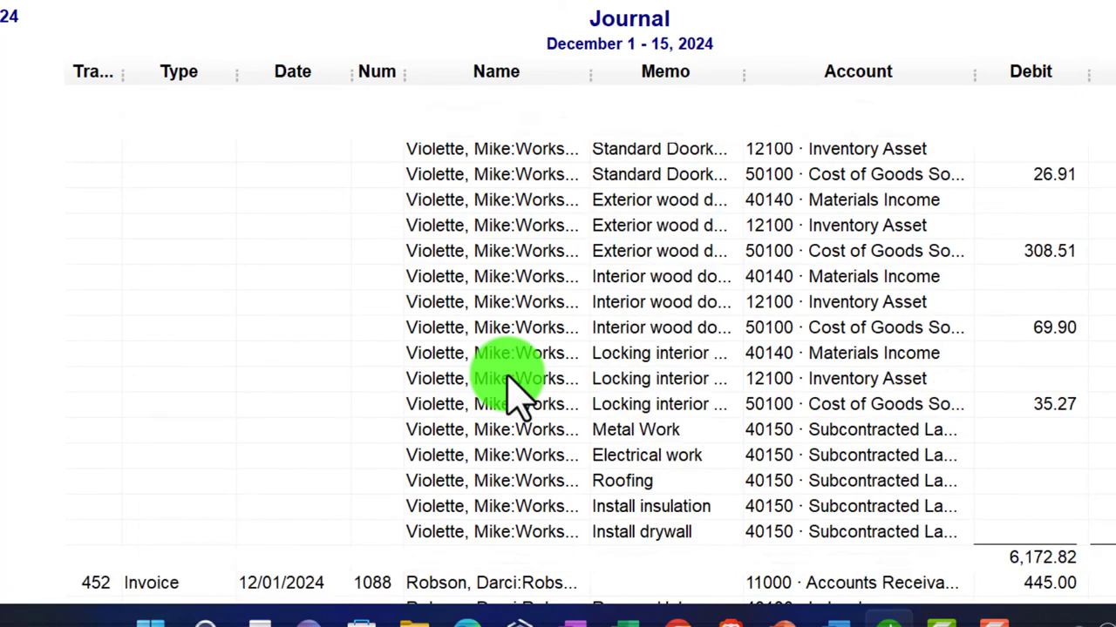